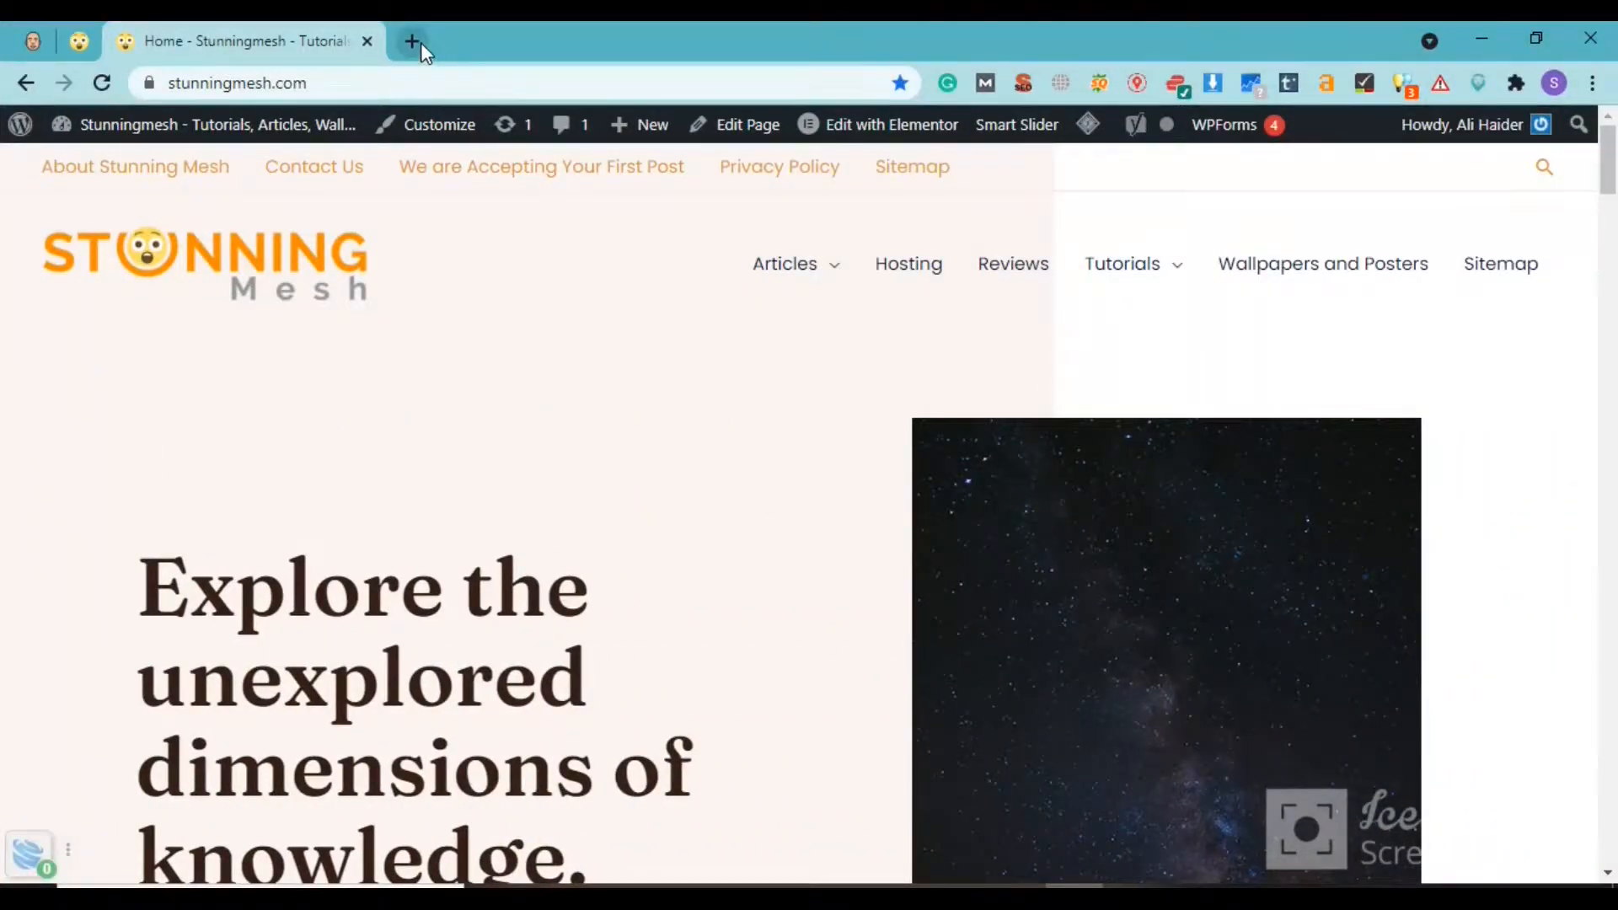
left_click(412, 43)
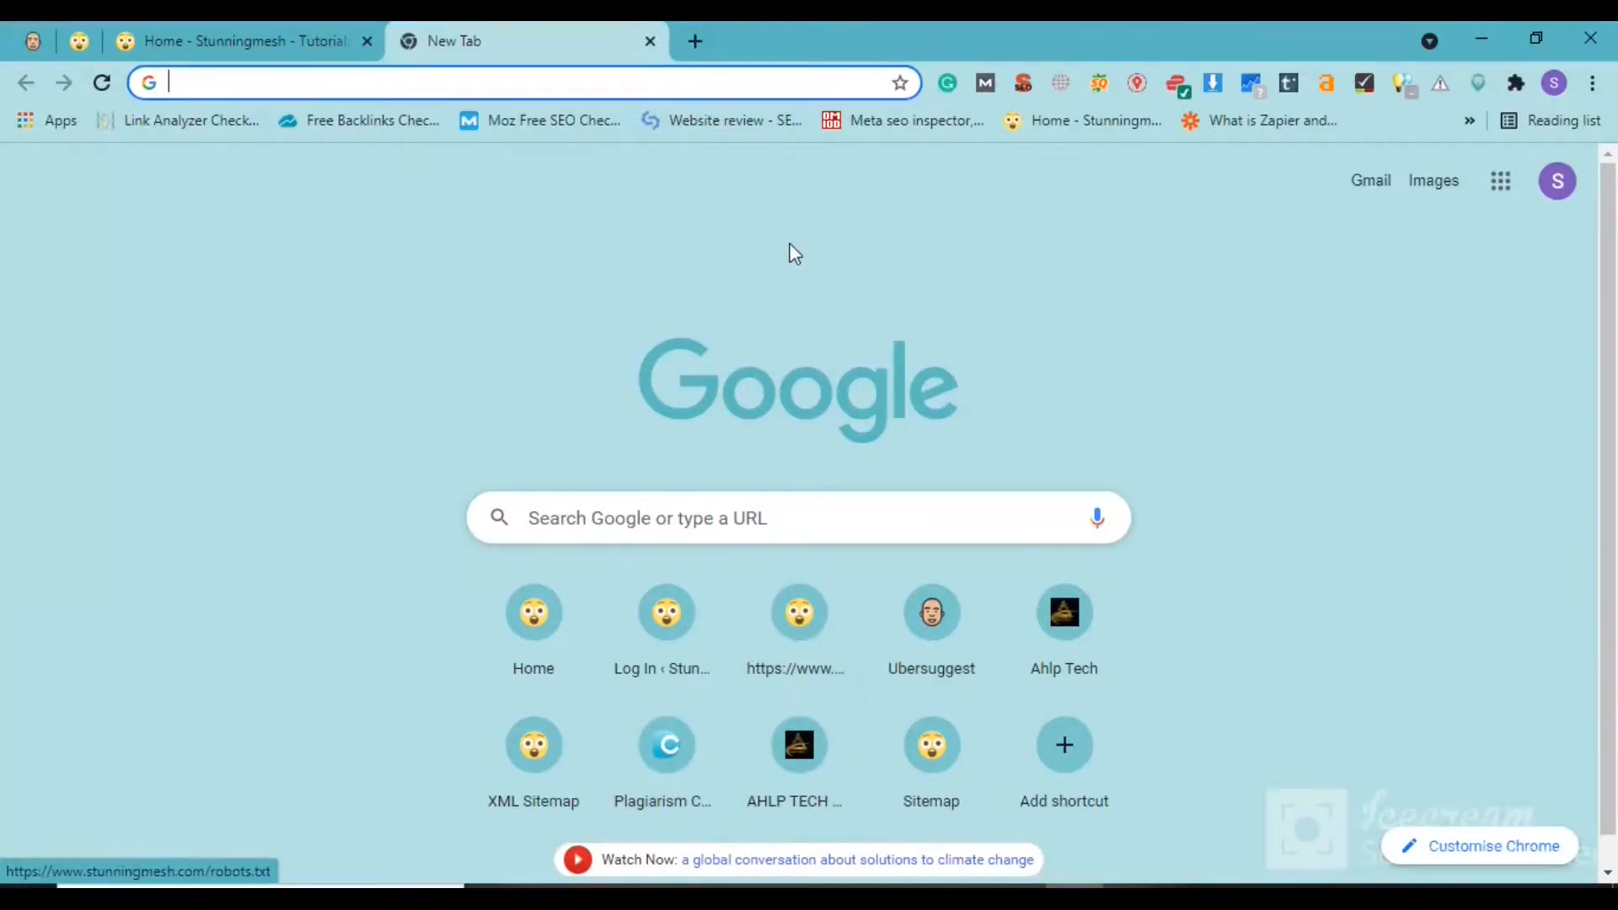
left_click(665, 86)
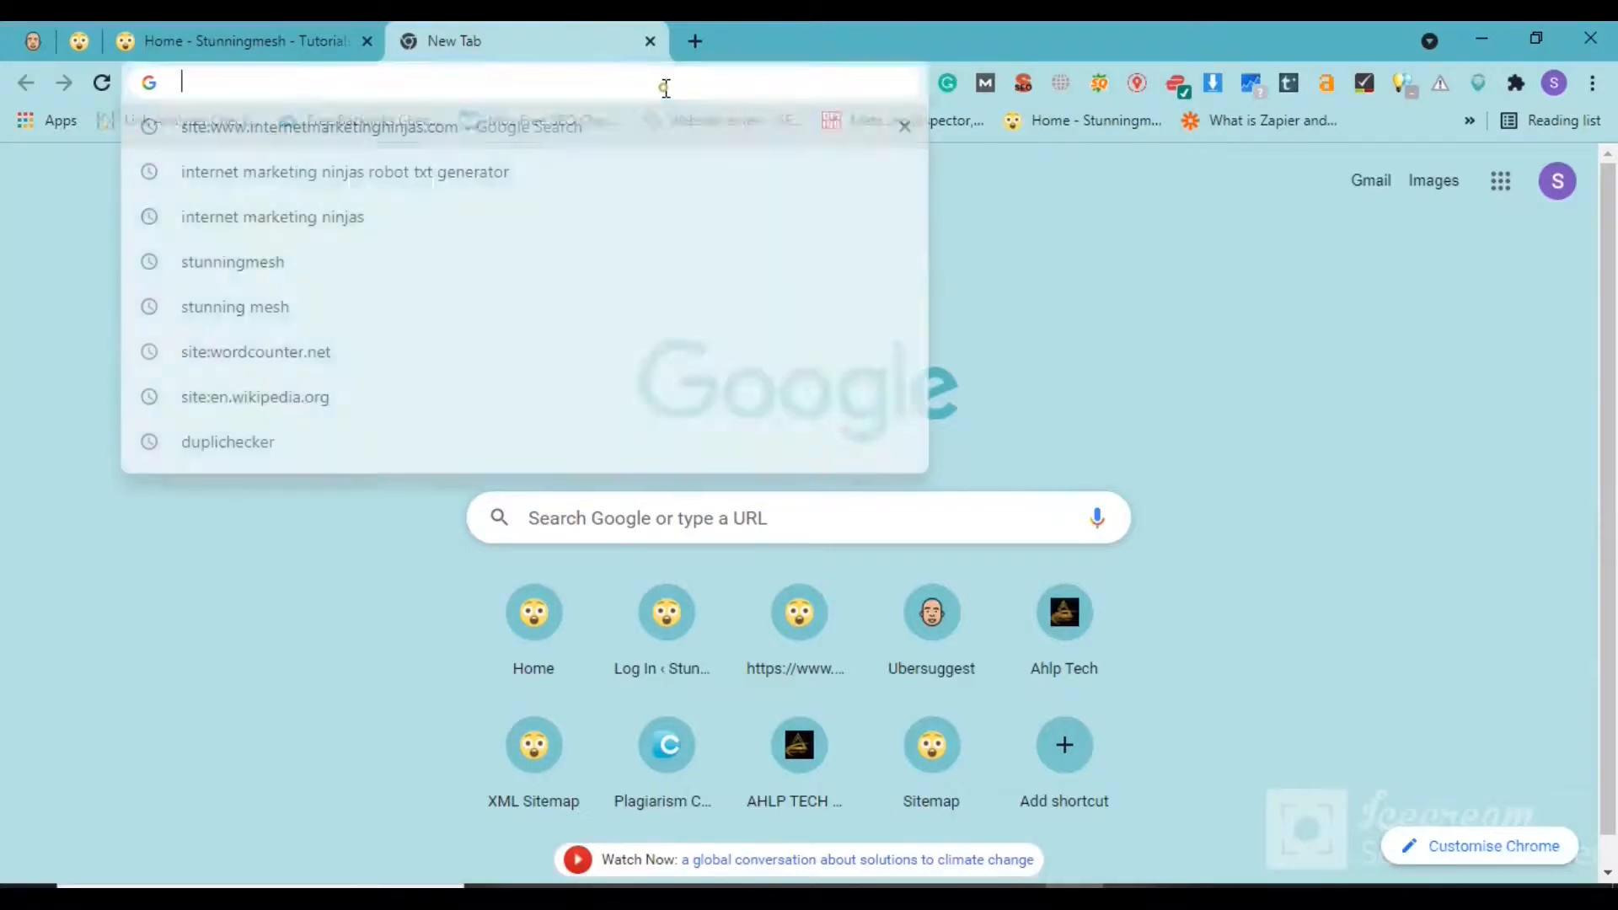
type("www.")
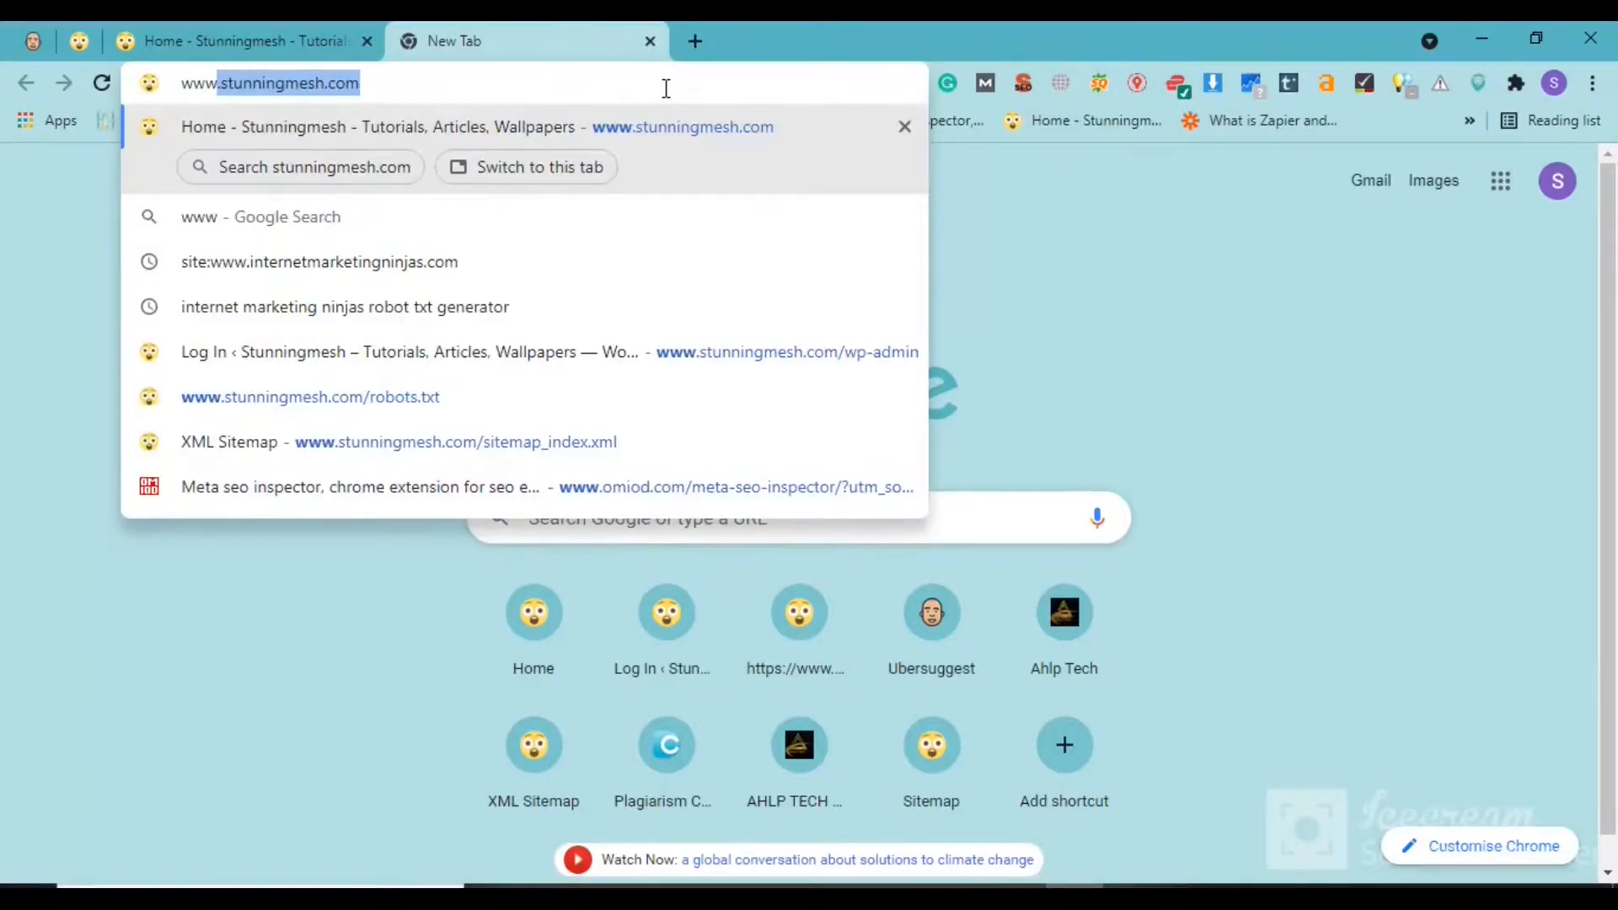
type("face")
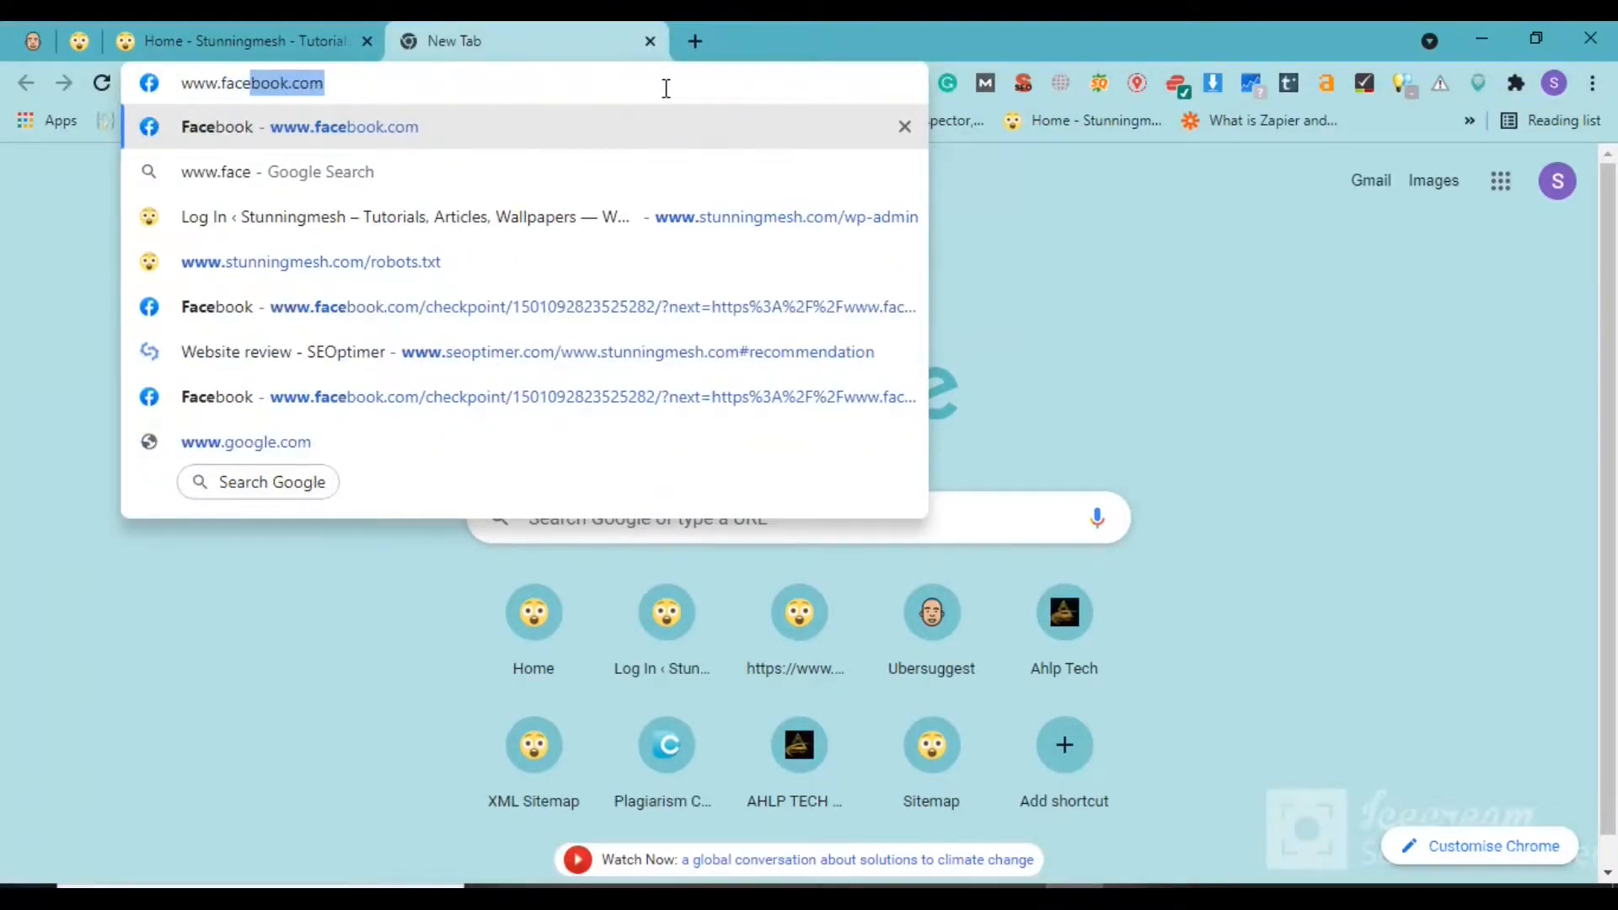
key("Right")
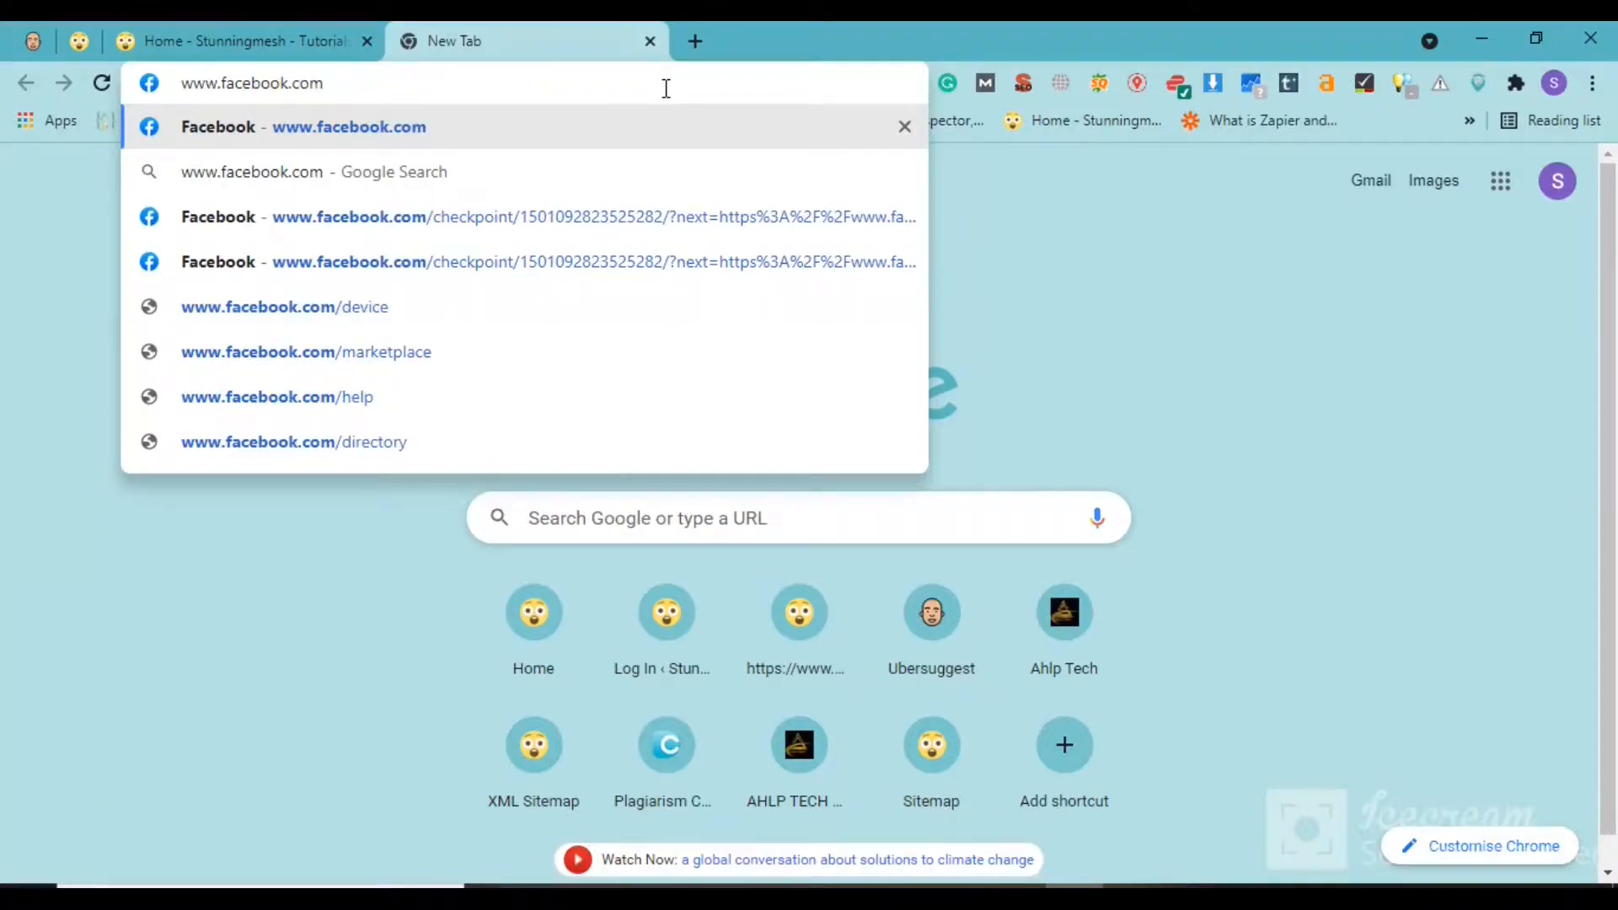
type("/ro")
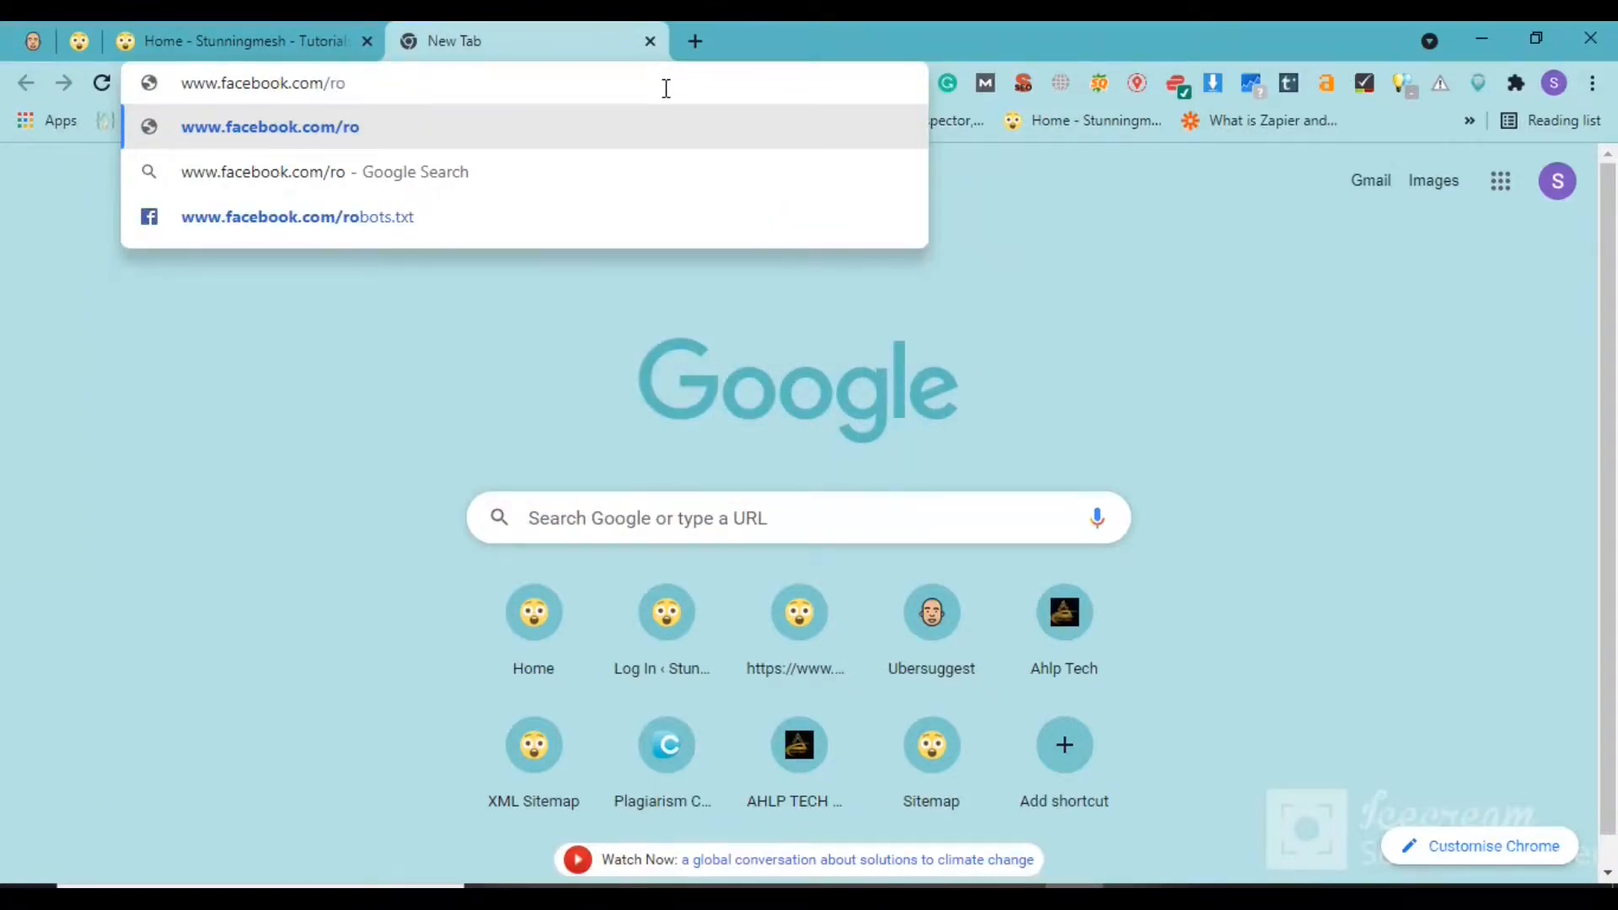
type("sts")
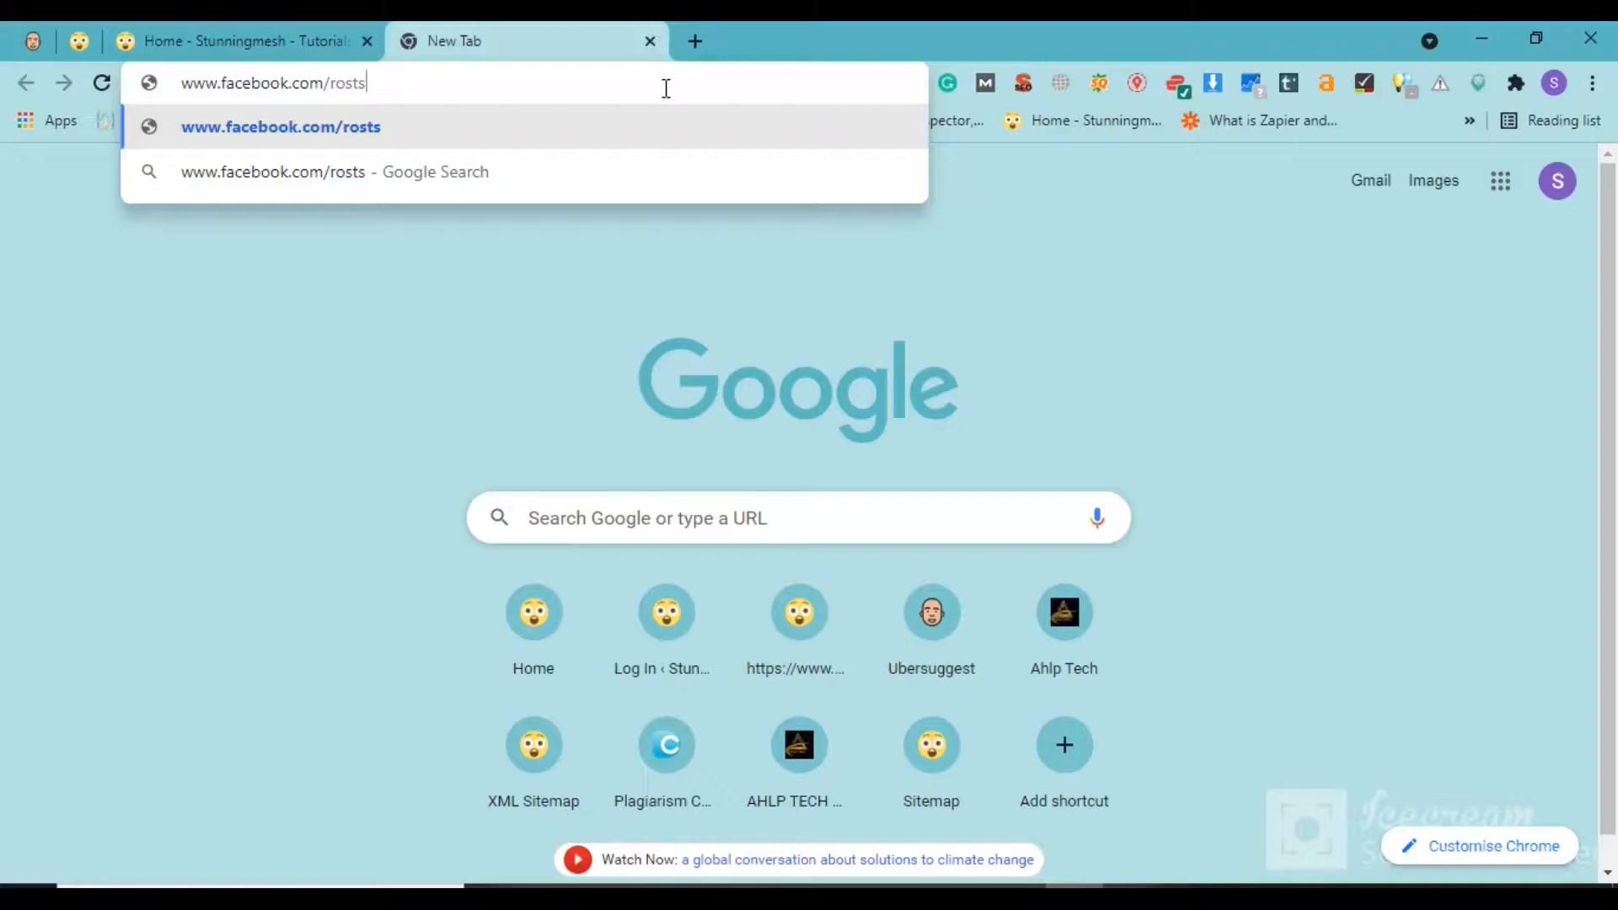
key("BackSpace")
key("BackSpace")
key("BackSpace")
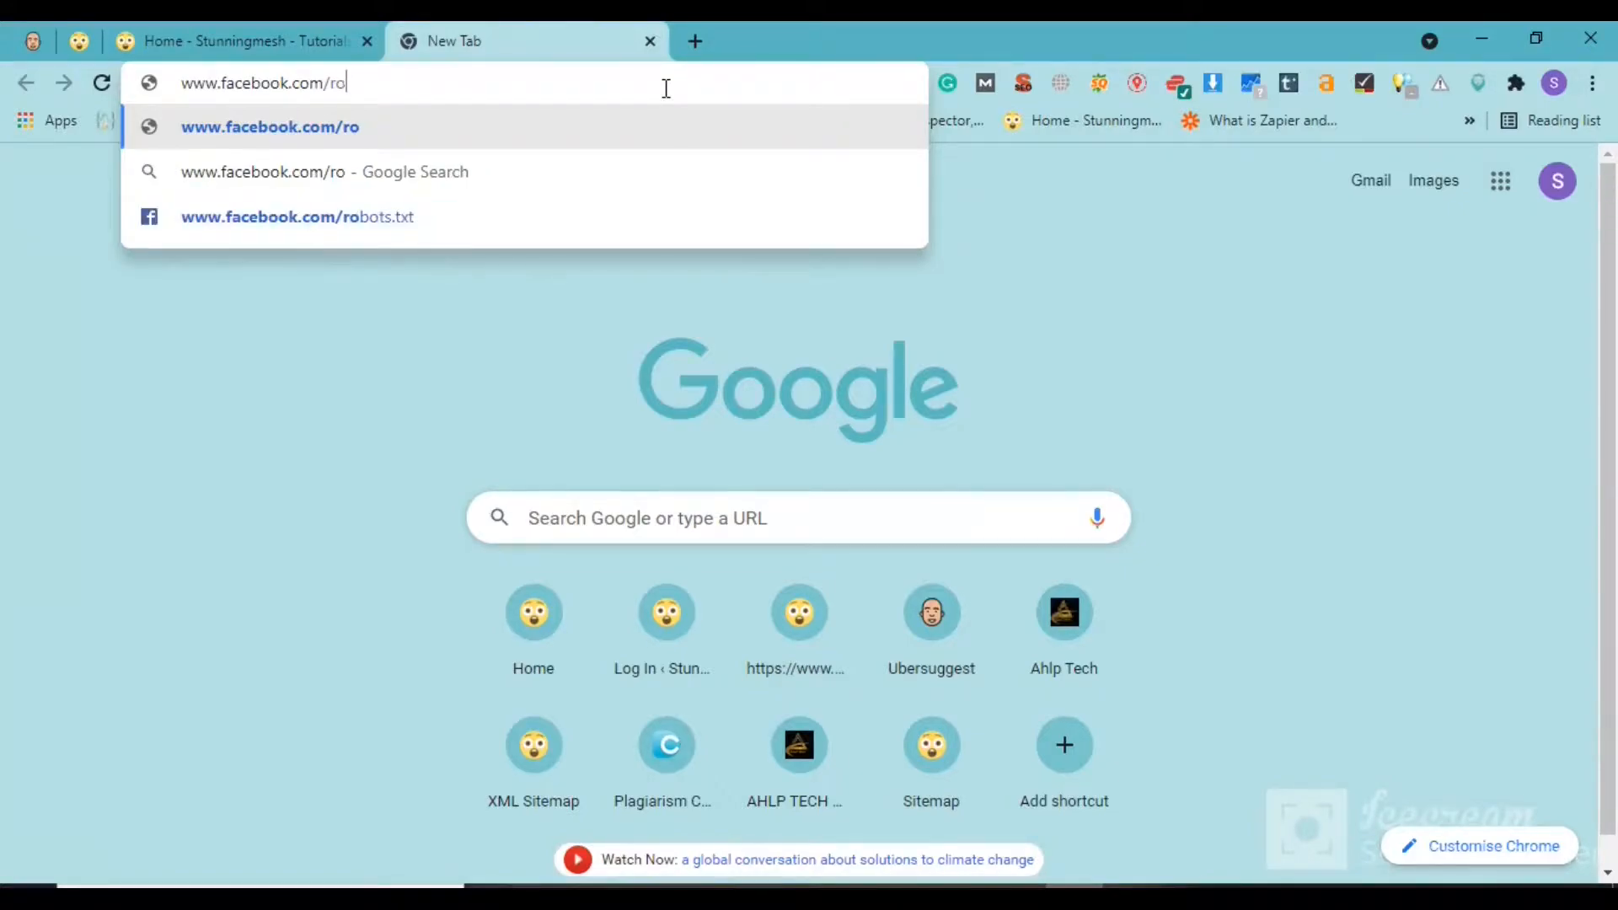
type("bots")
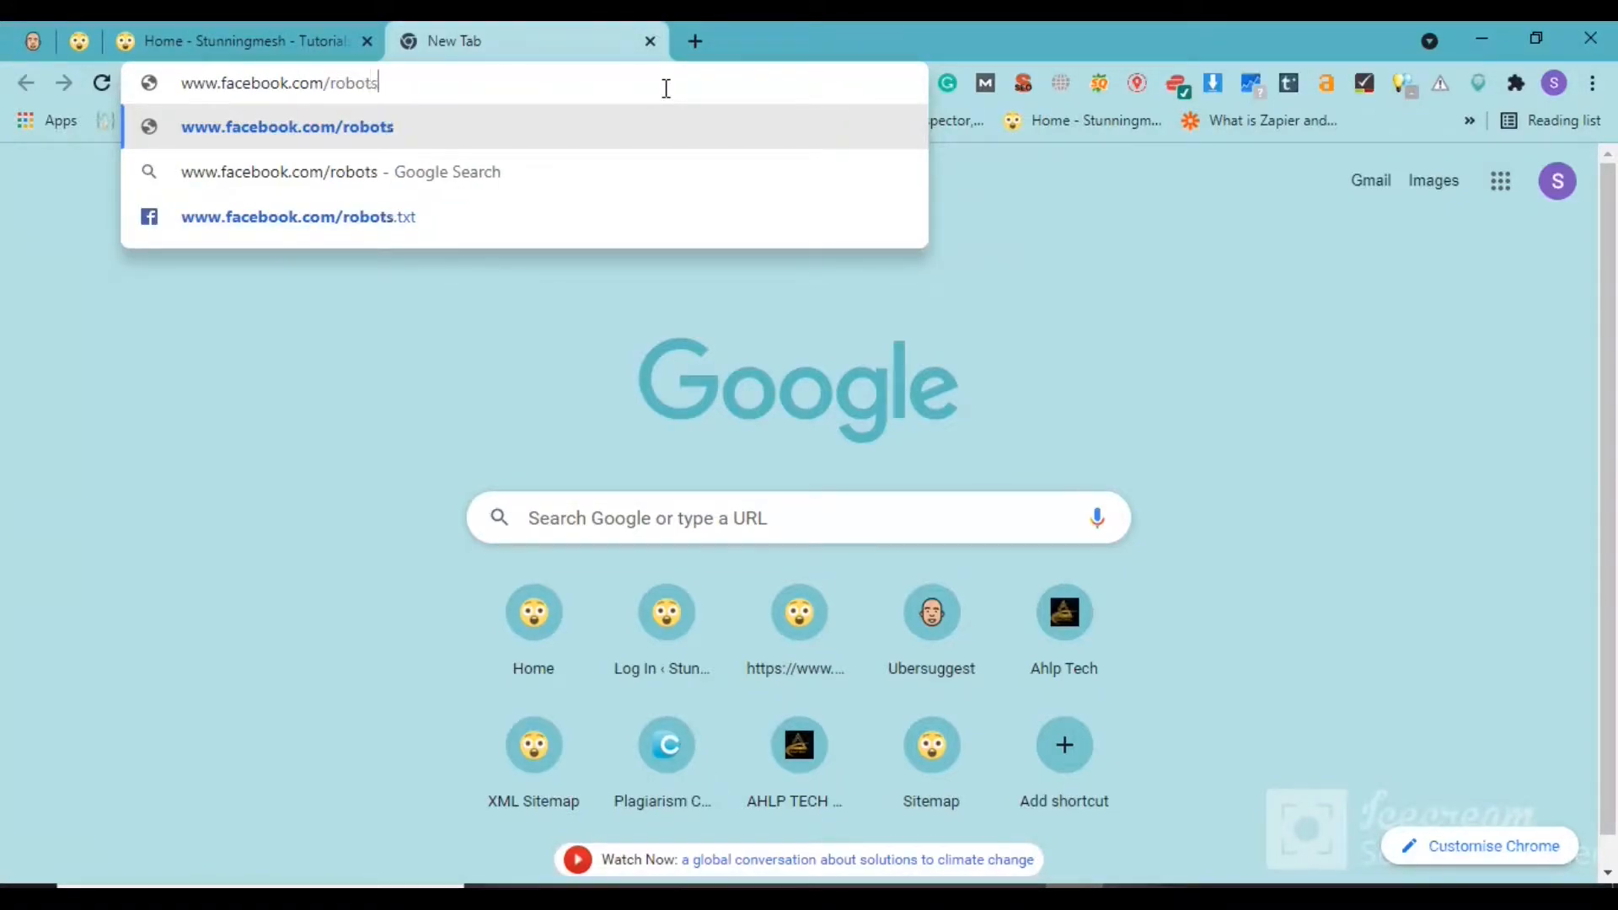
type(".txt")
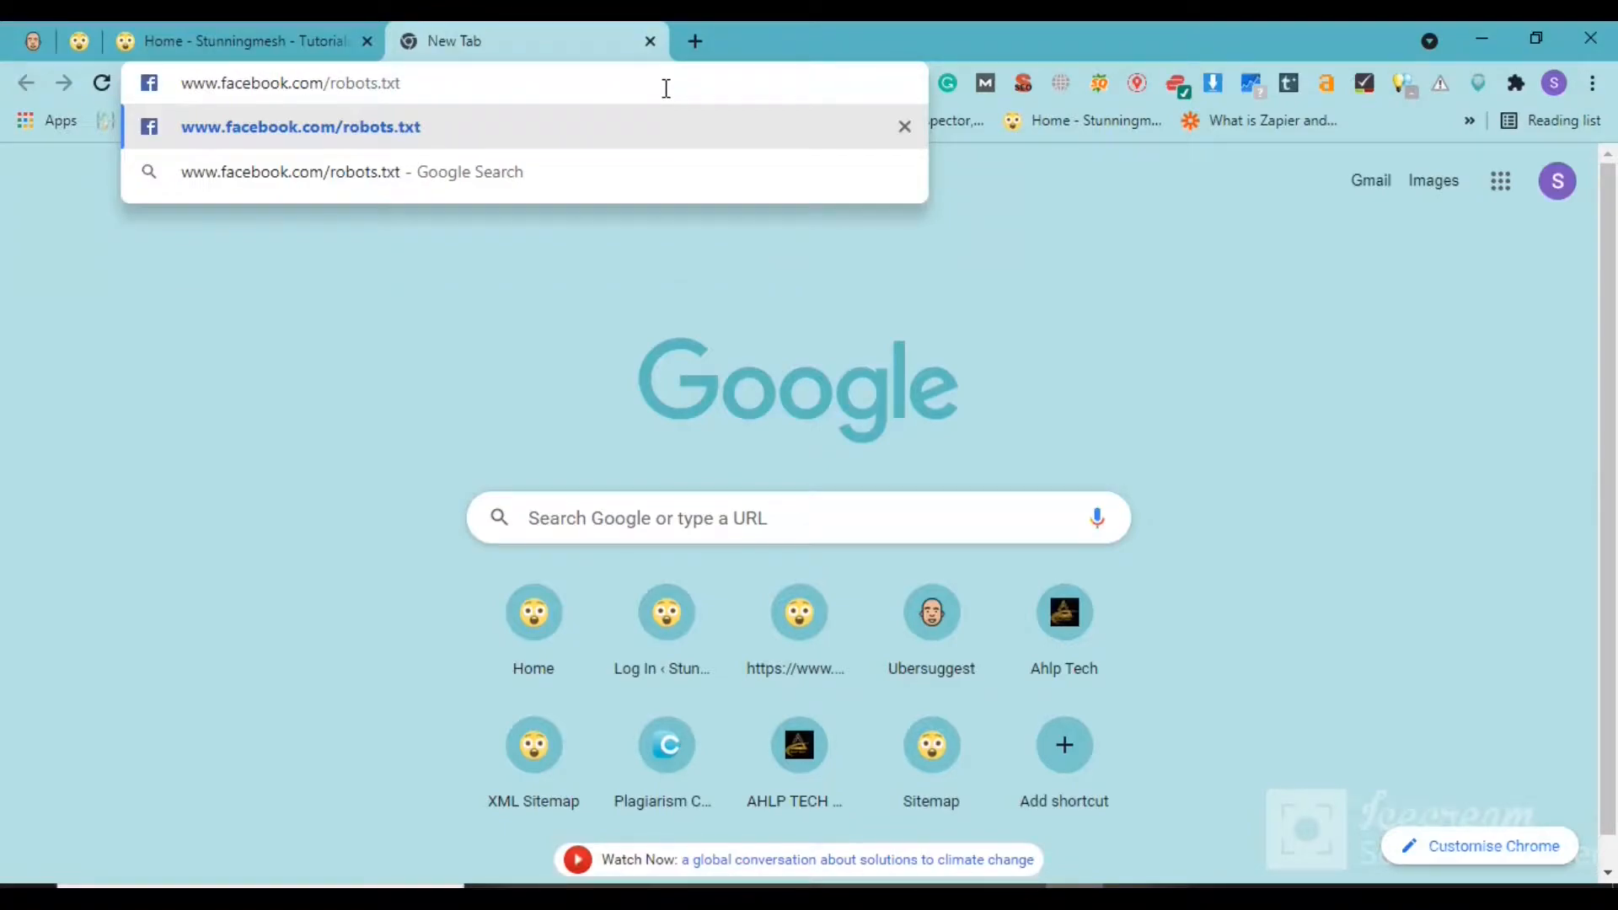
key("Return")
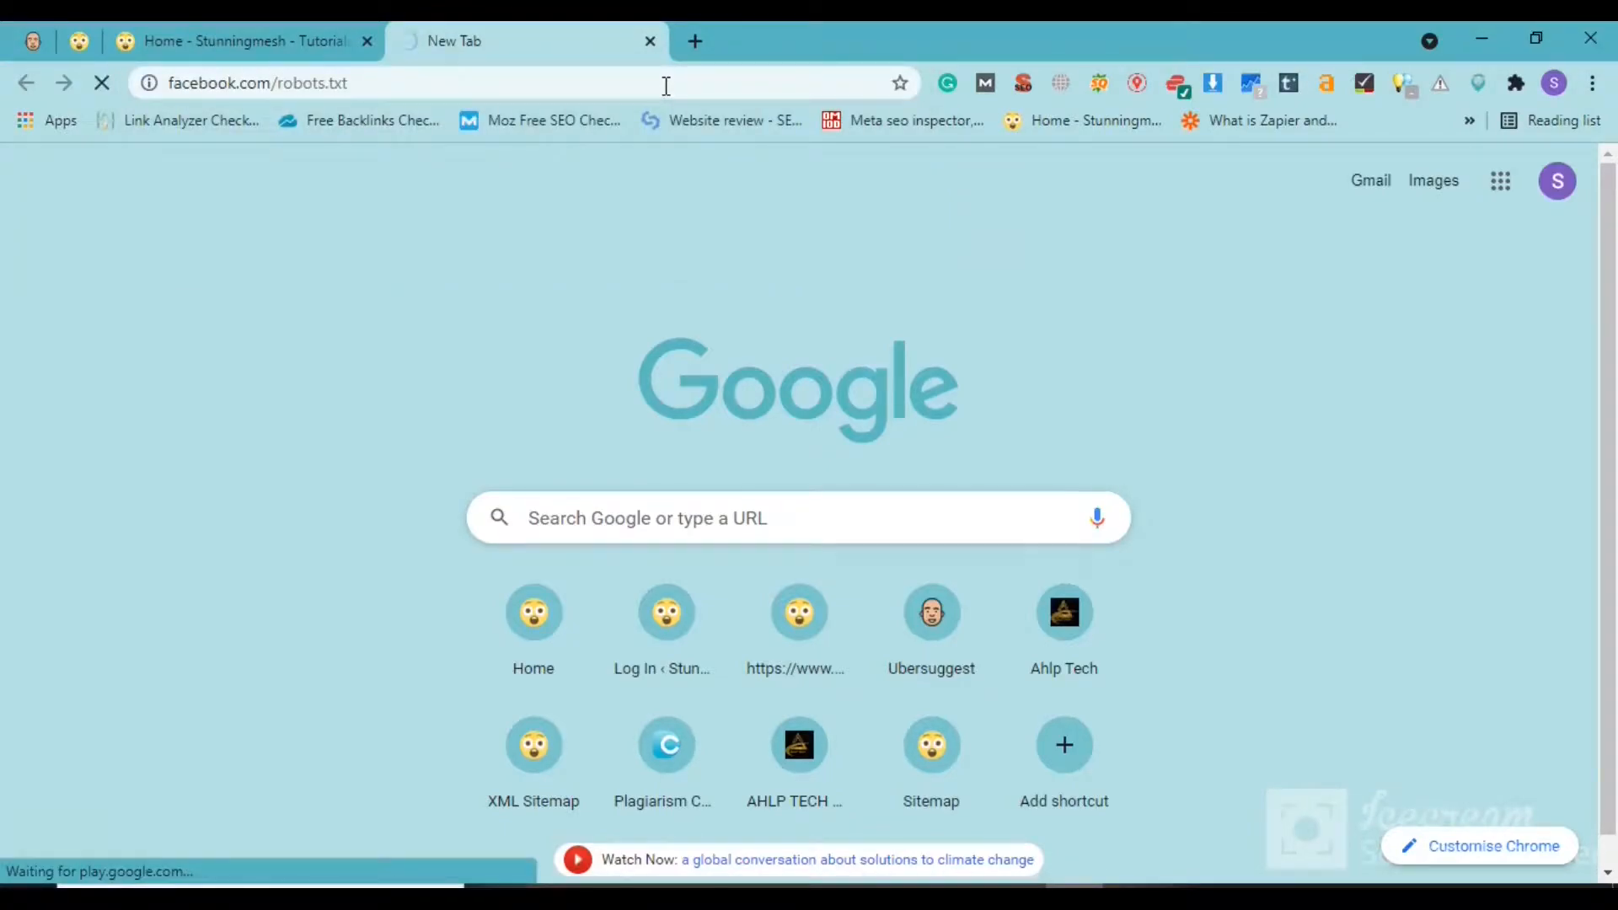
left_click(698, 46)
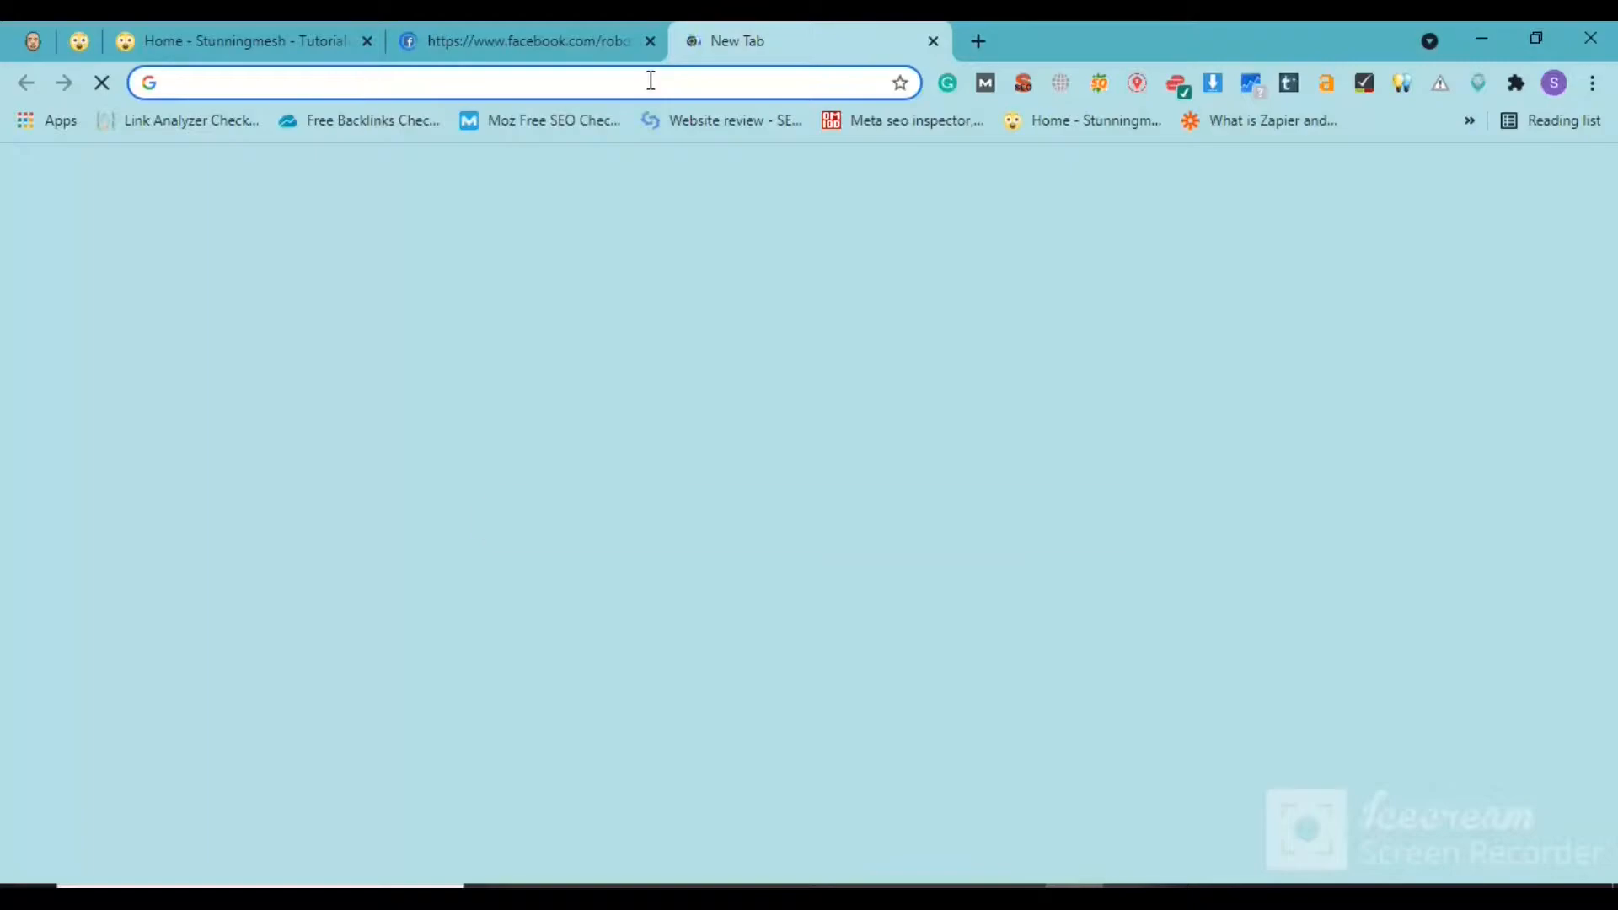
left_click(651, 80)
type("www")
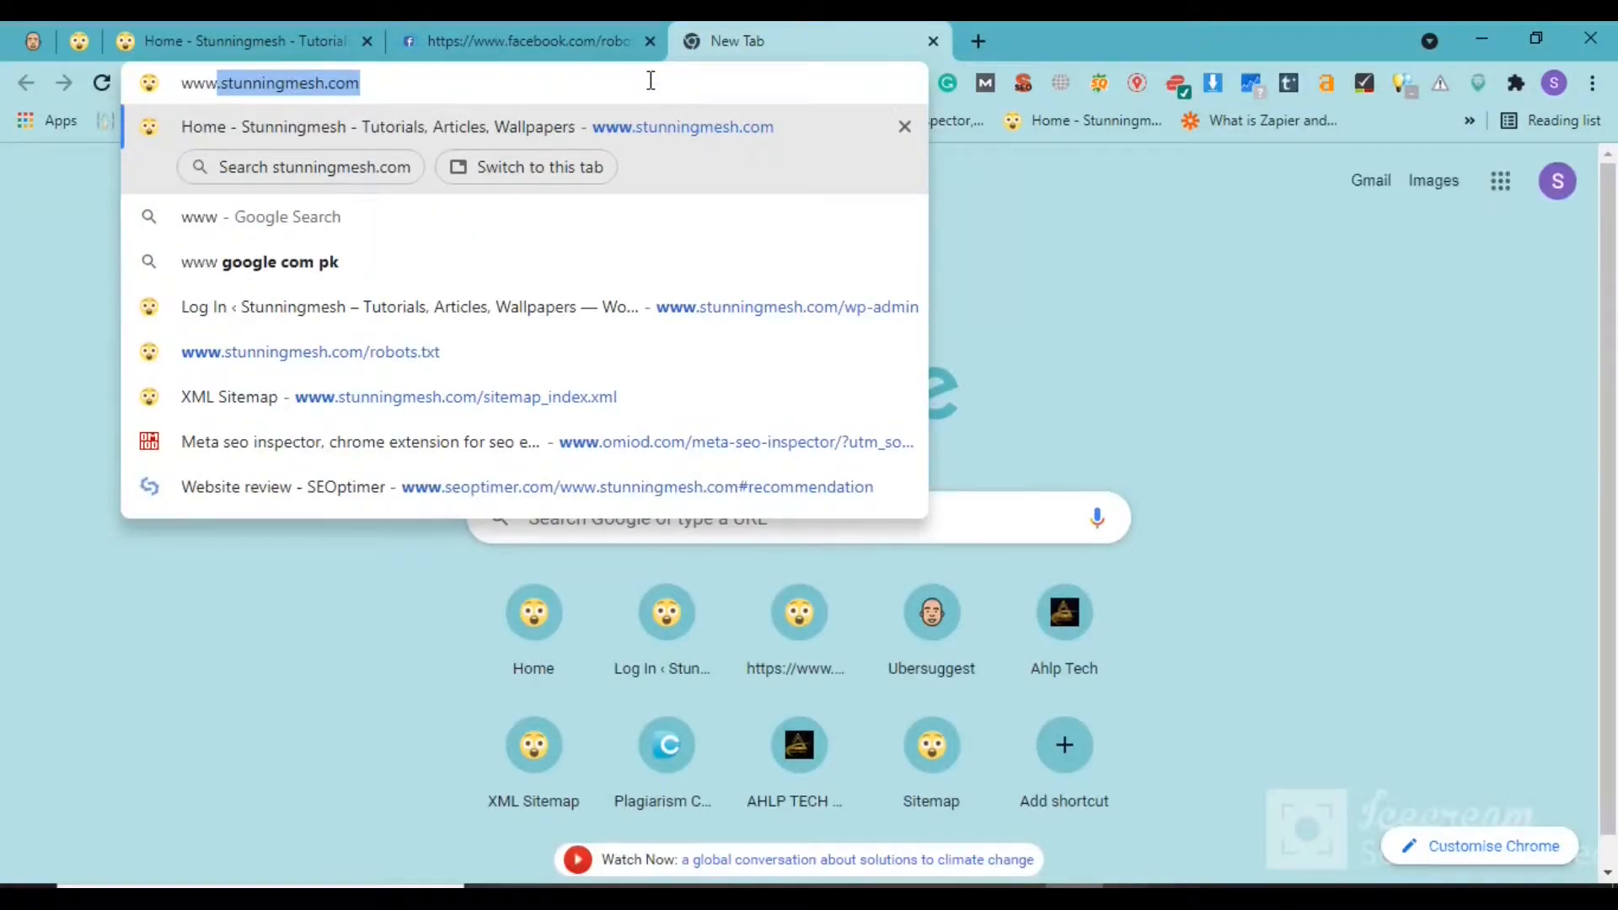
type(".edu")
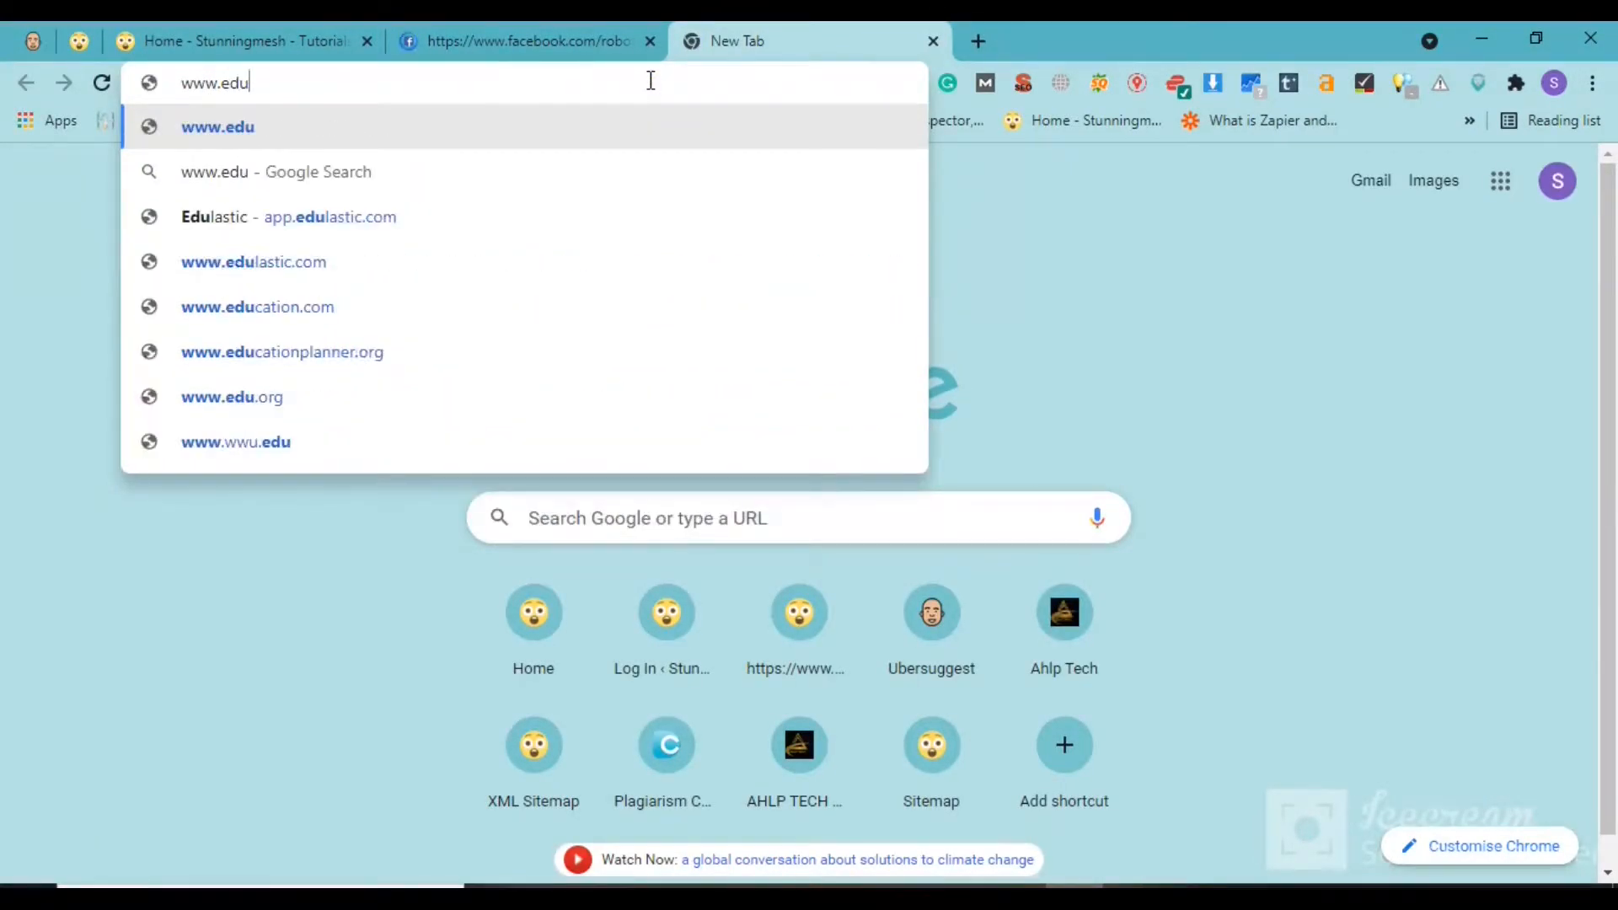
key("BackSpace")
key("BackSpace")
key("BackSpace")
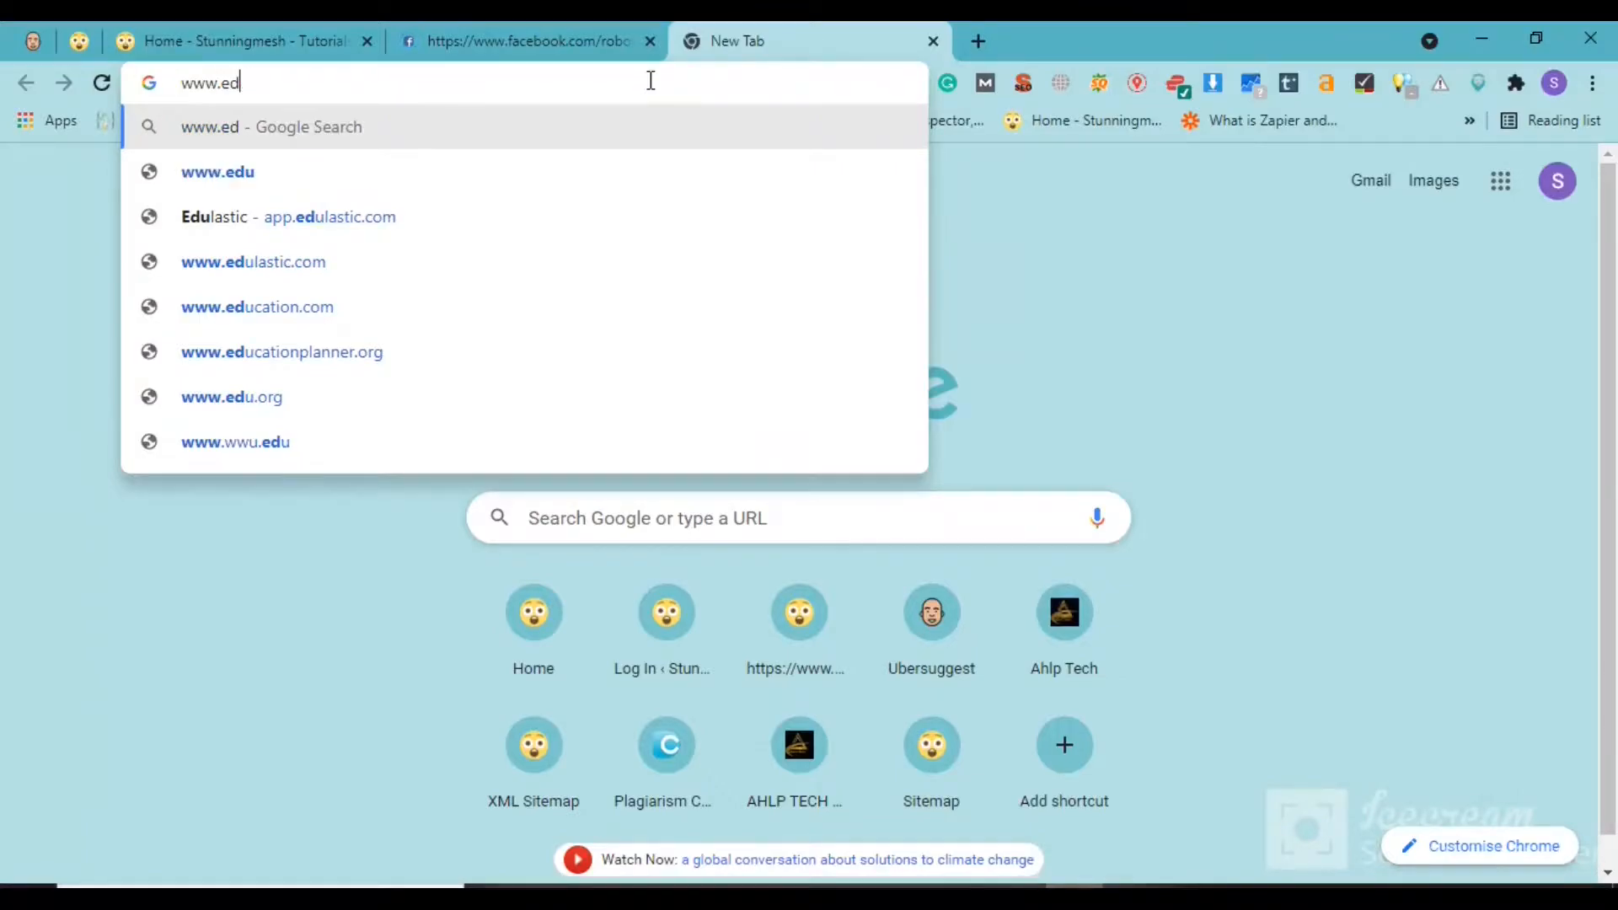
type("vu.edu.p")
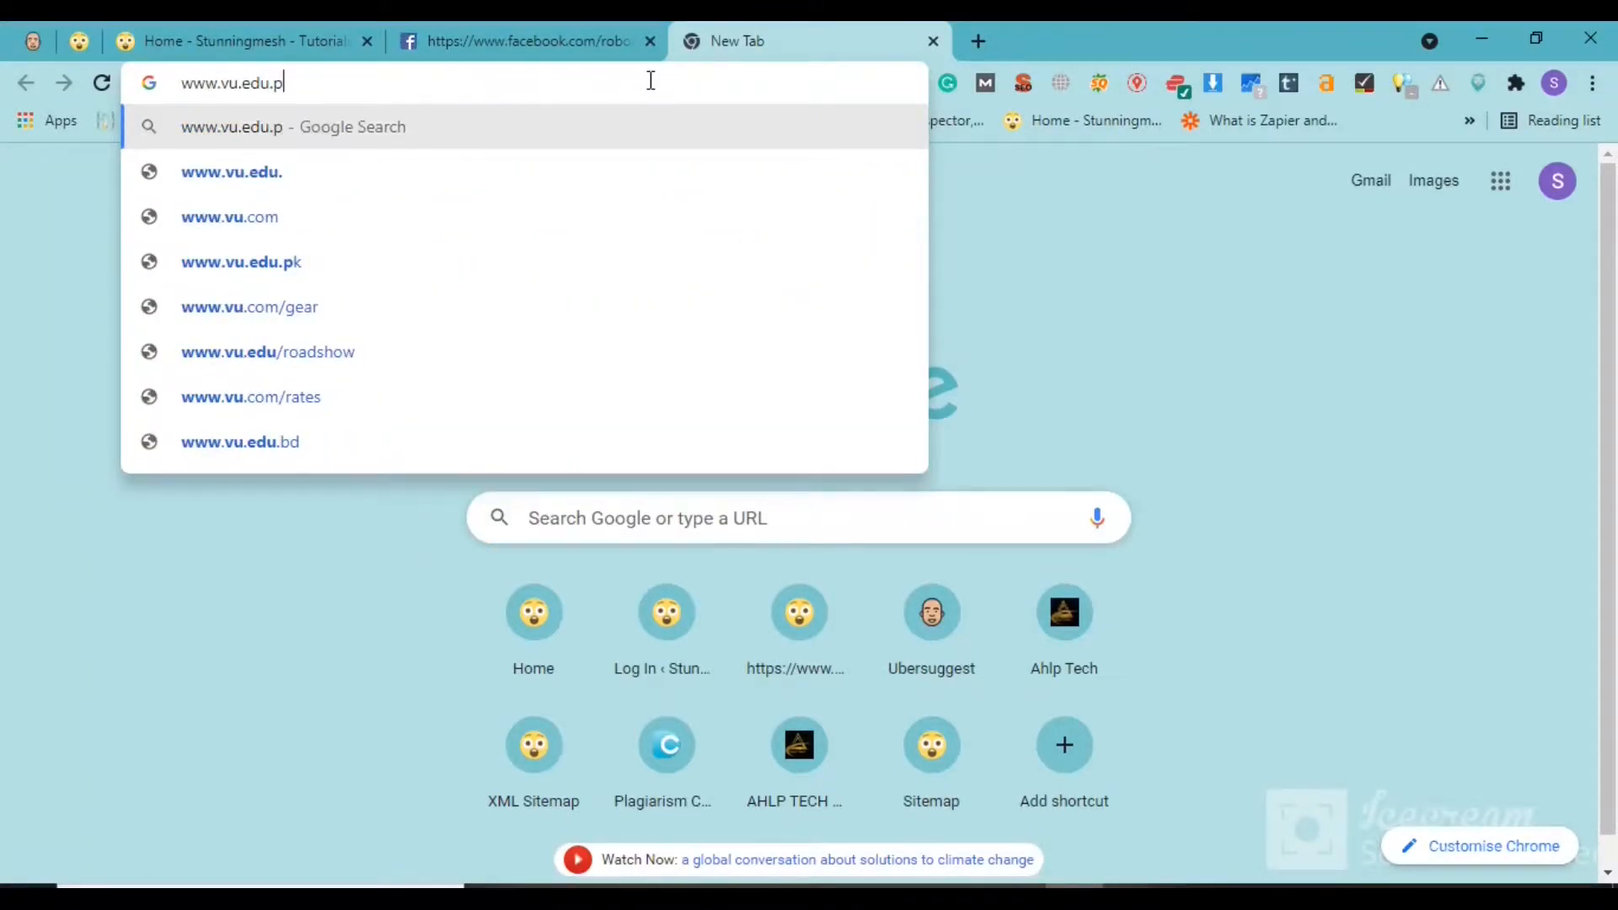
type("k/ro")
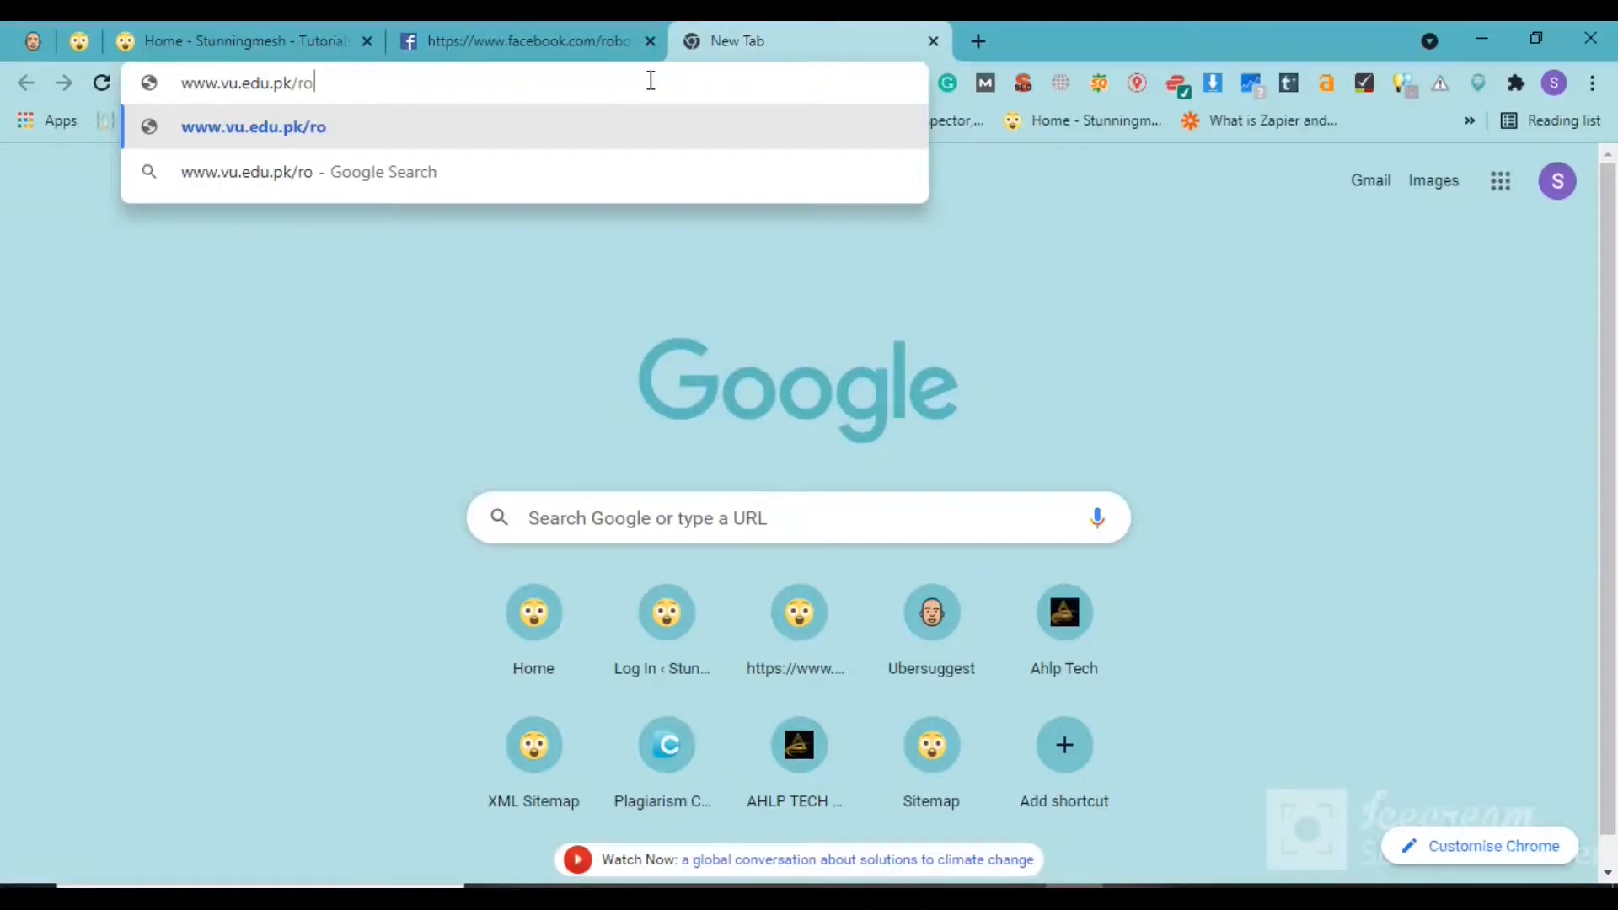
type("bots.txt")
key("Return")
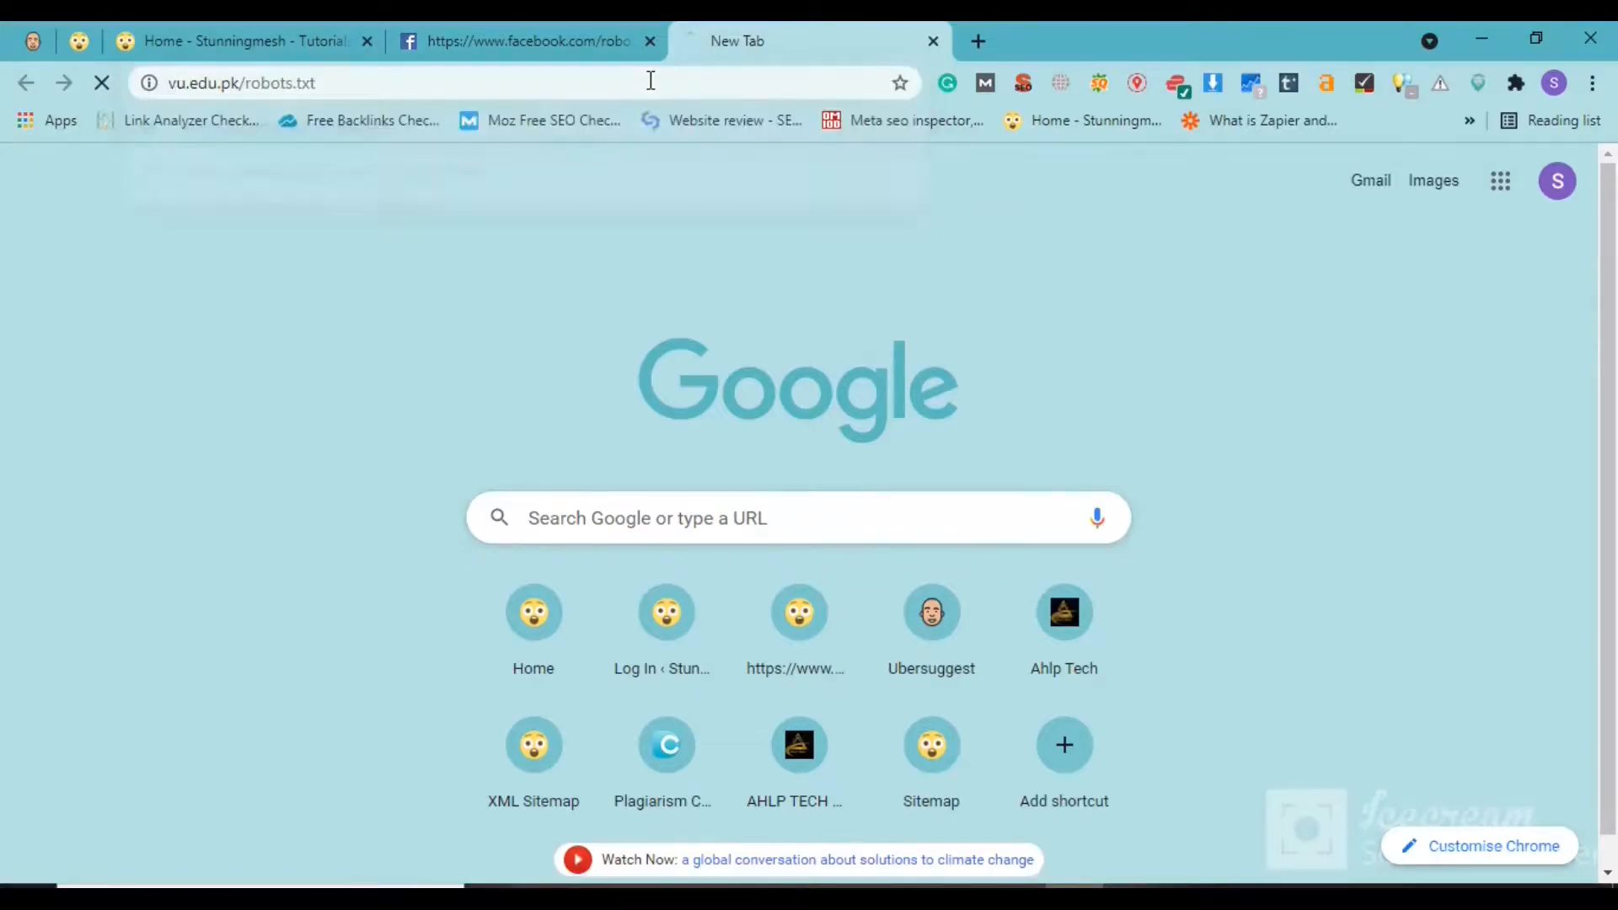
left_click(587, 22)
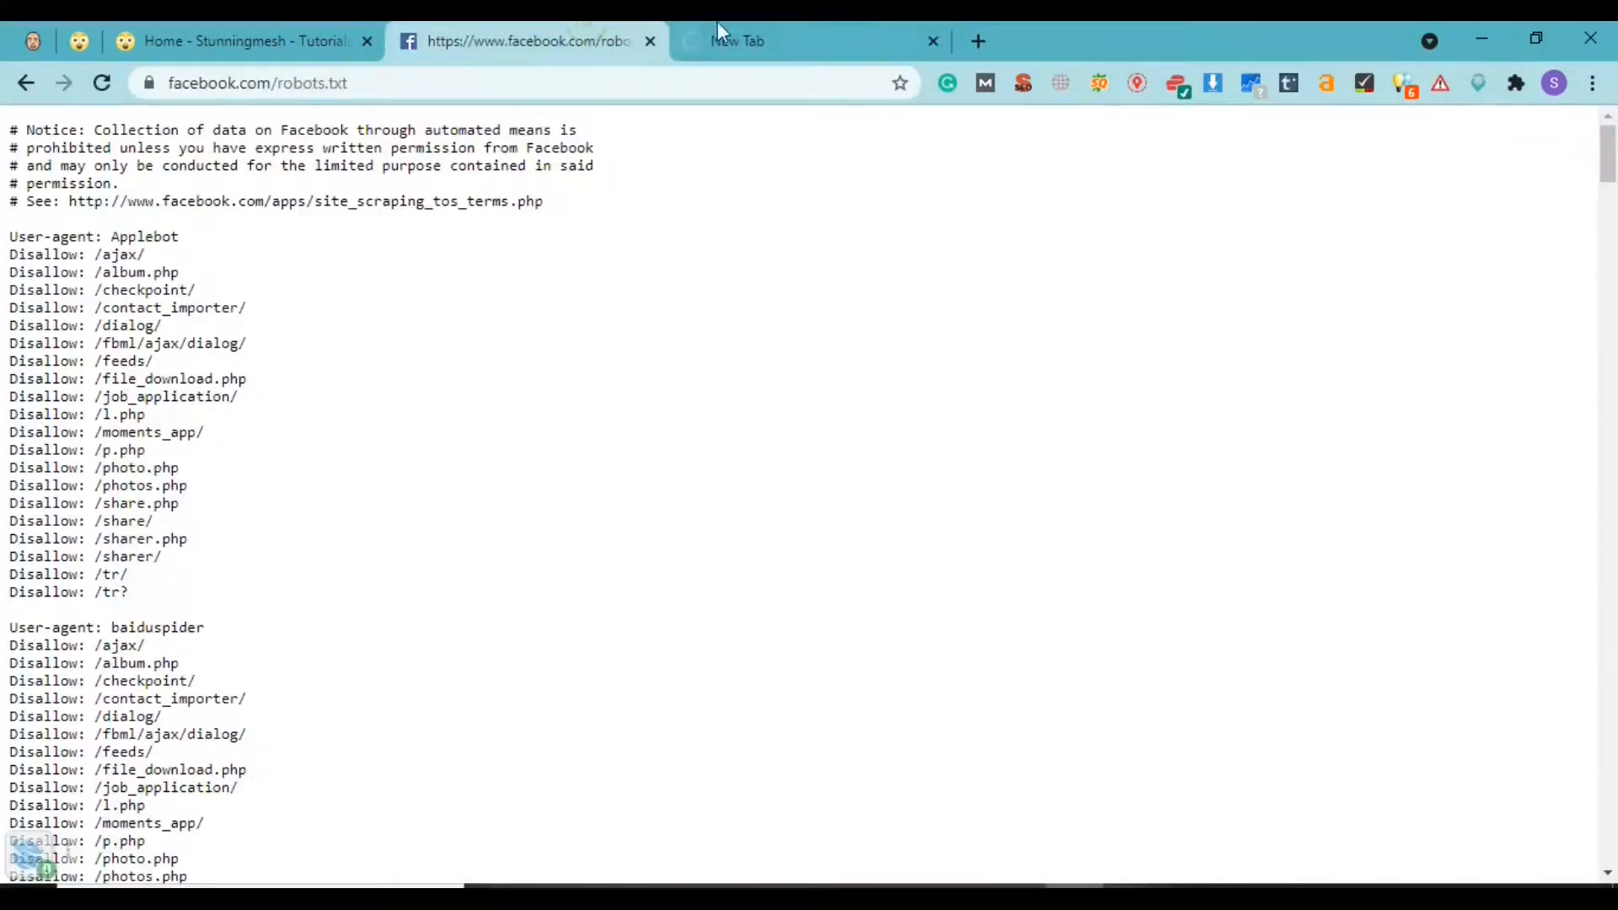
left_click(775, 22)
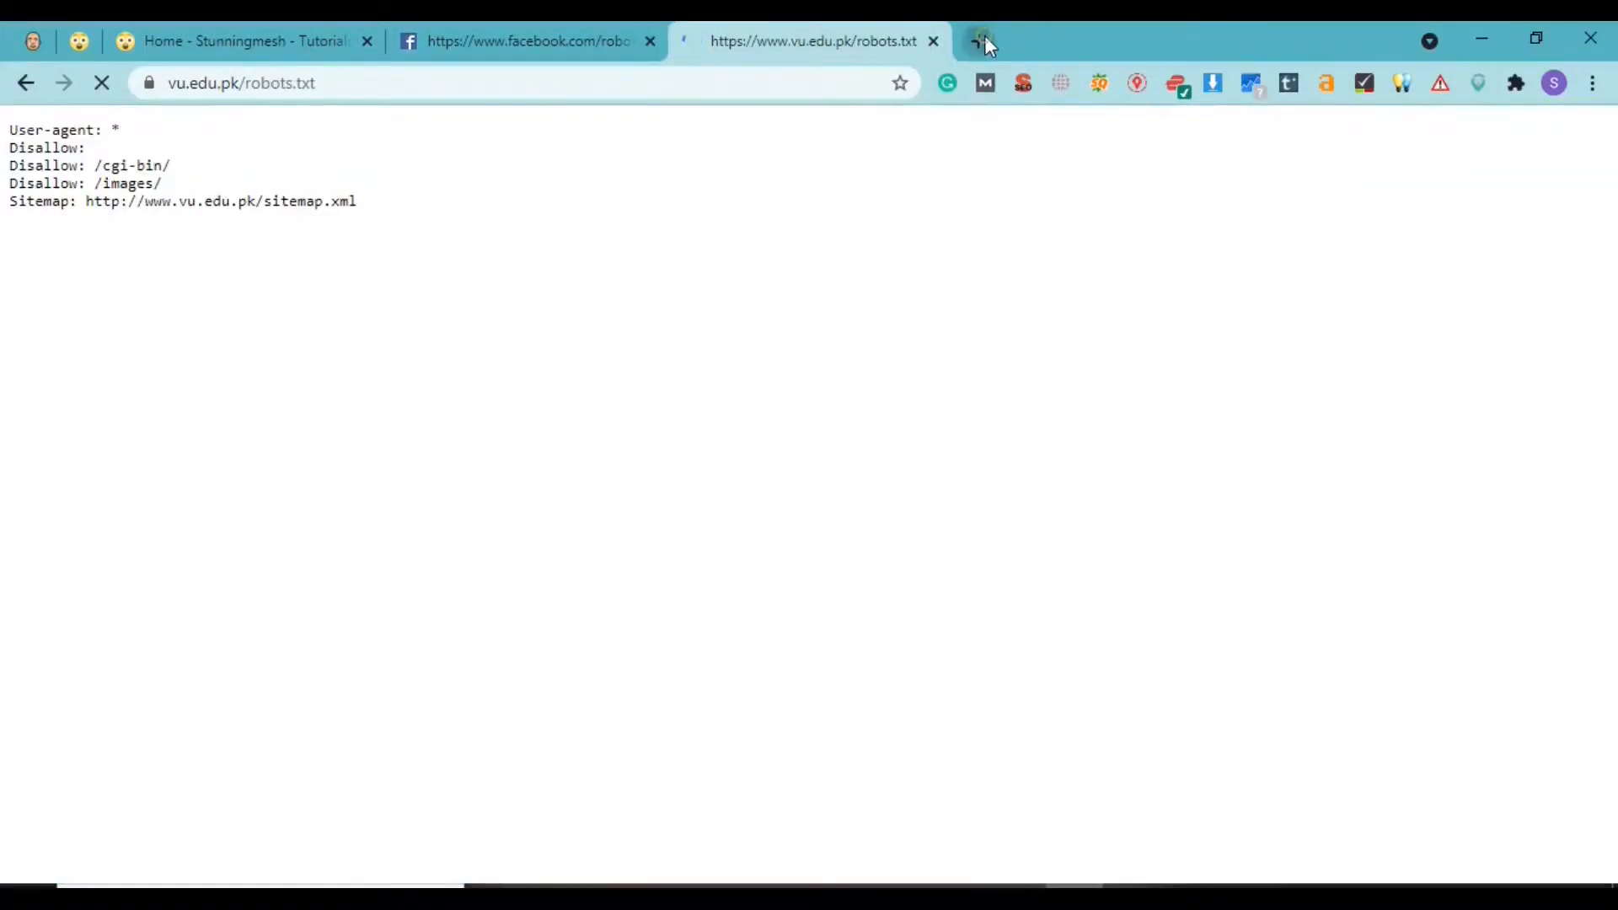
- Search Google for "ptcl" in a new tab and open the ptcl.com.pk website from the results
left_click(979, 40)
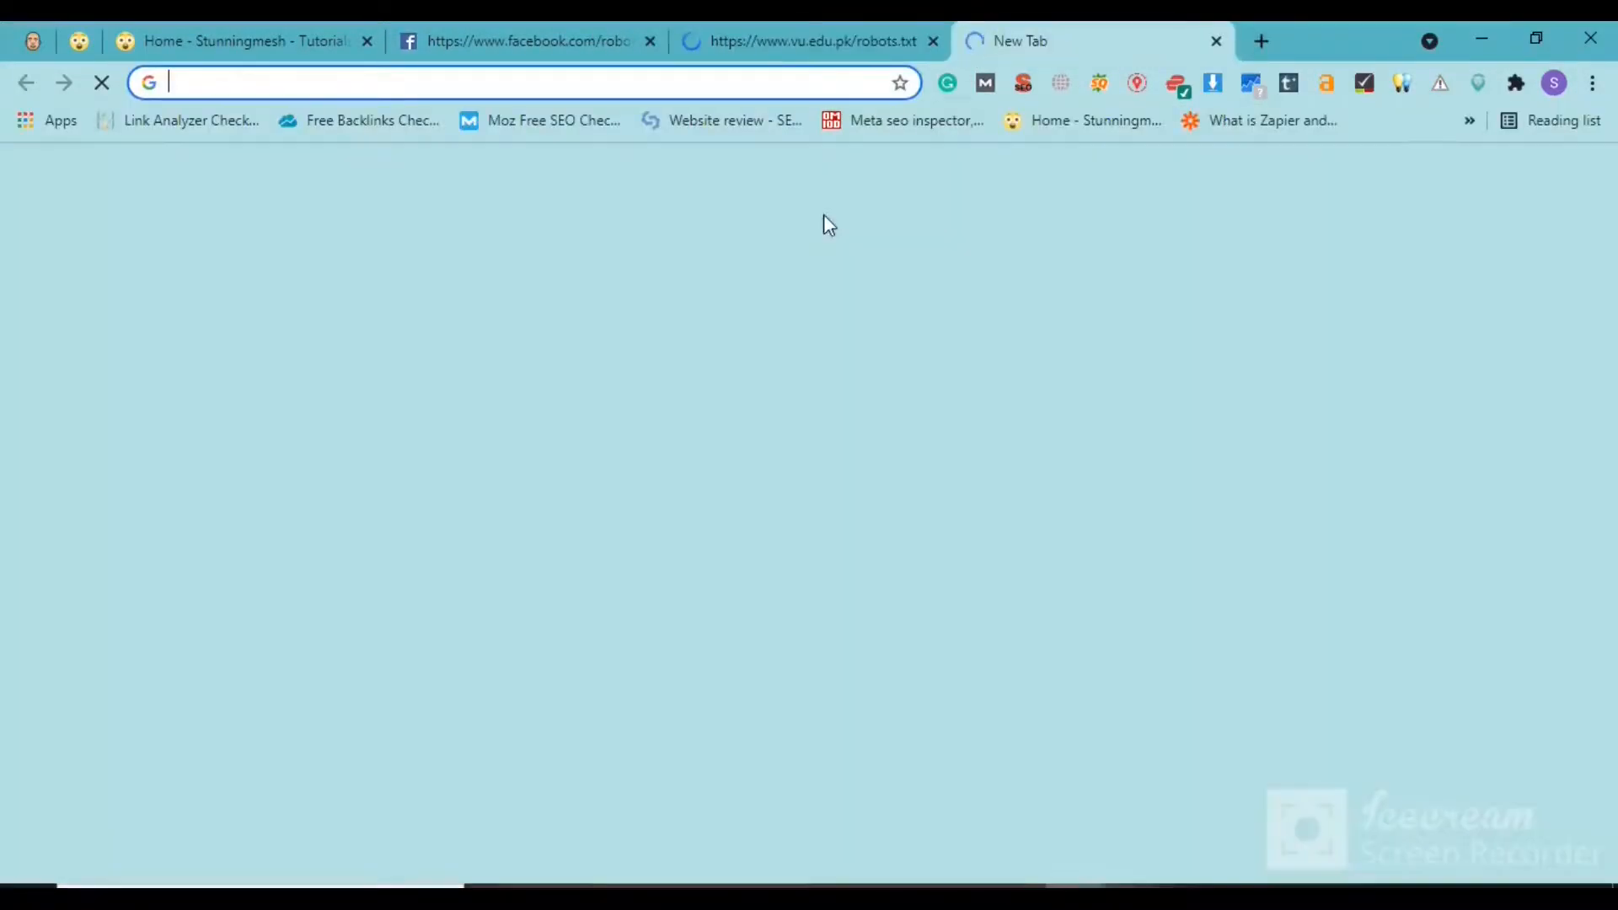
left_click(643, 498)
type("ptcl")
key("Return")
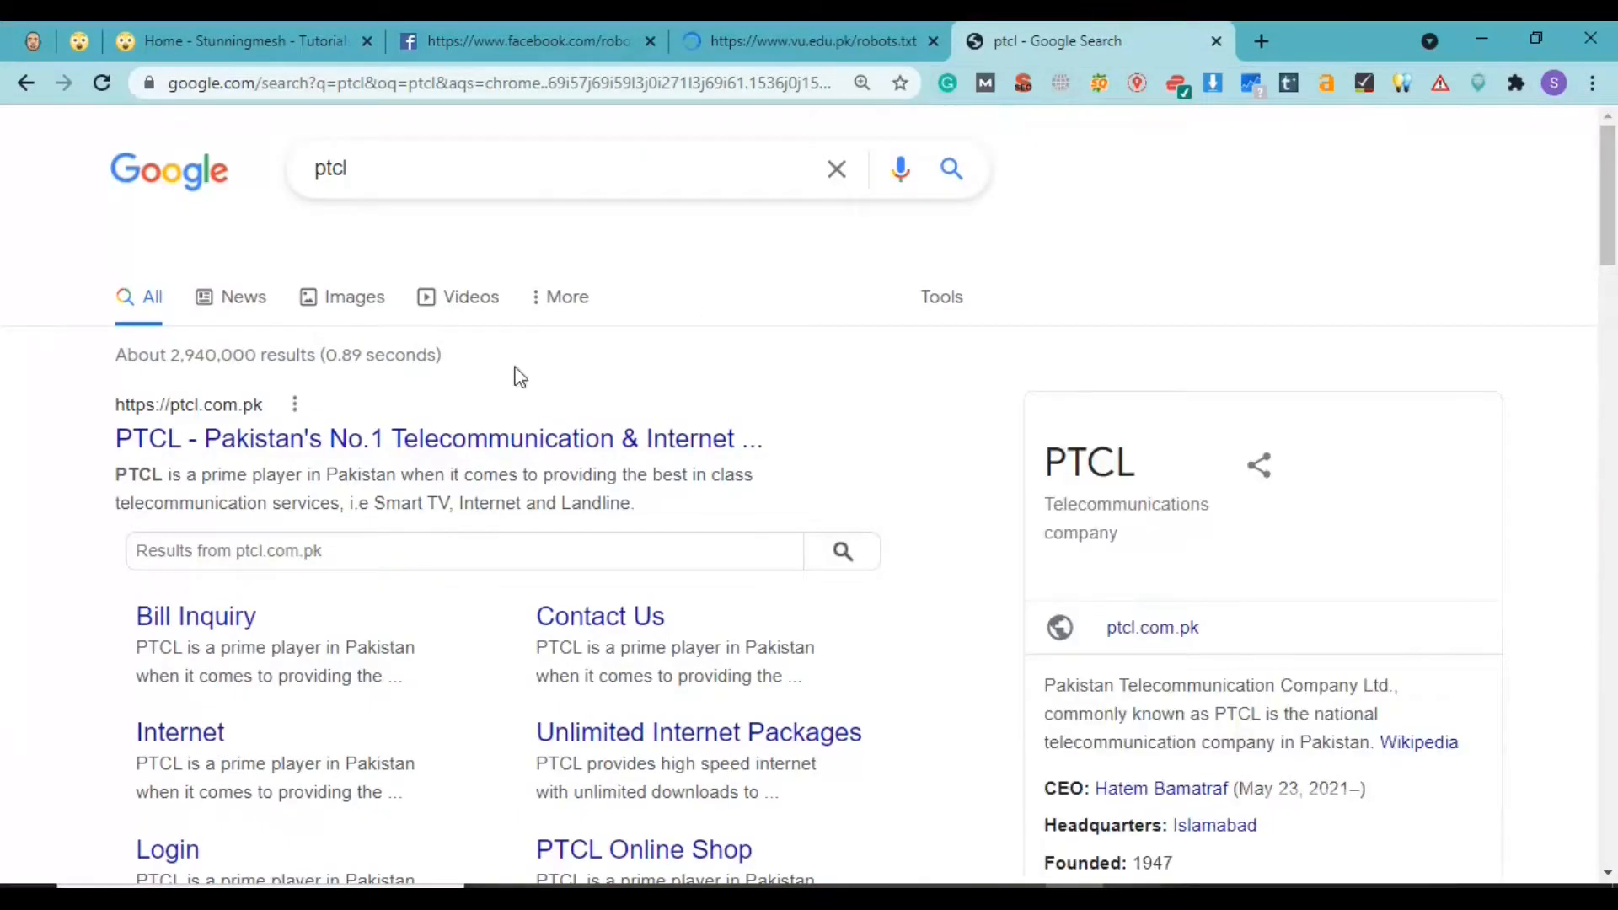
left_click(780, 24)
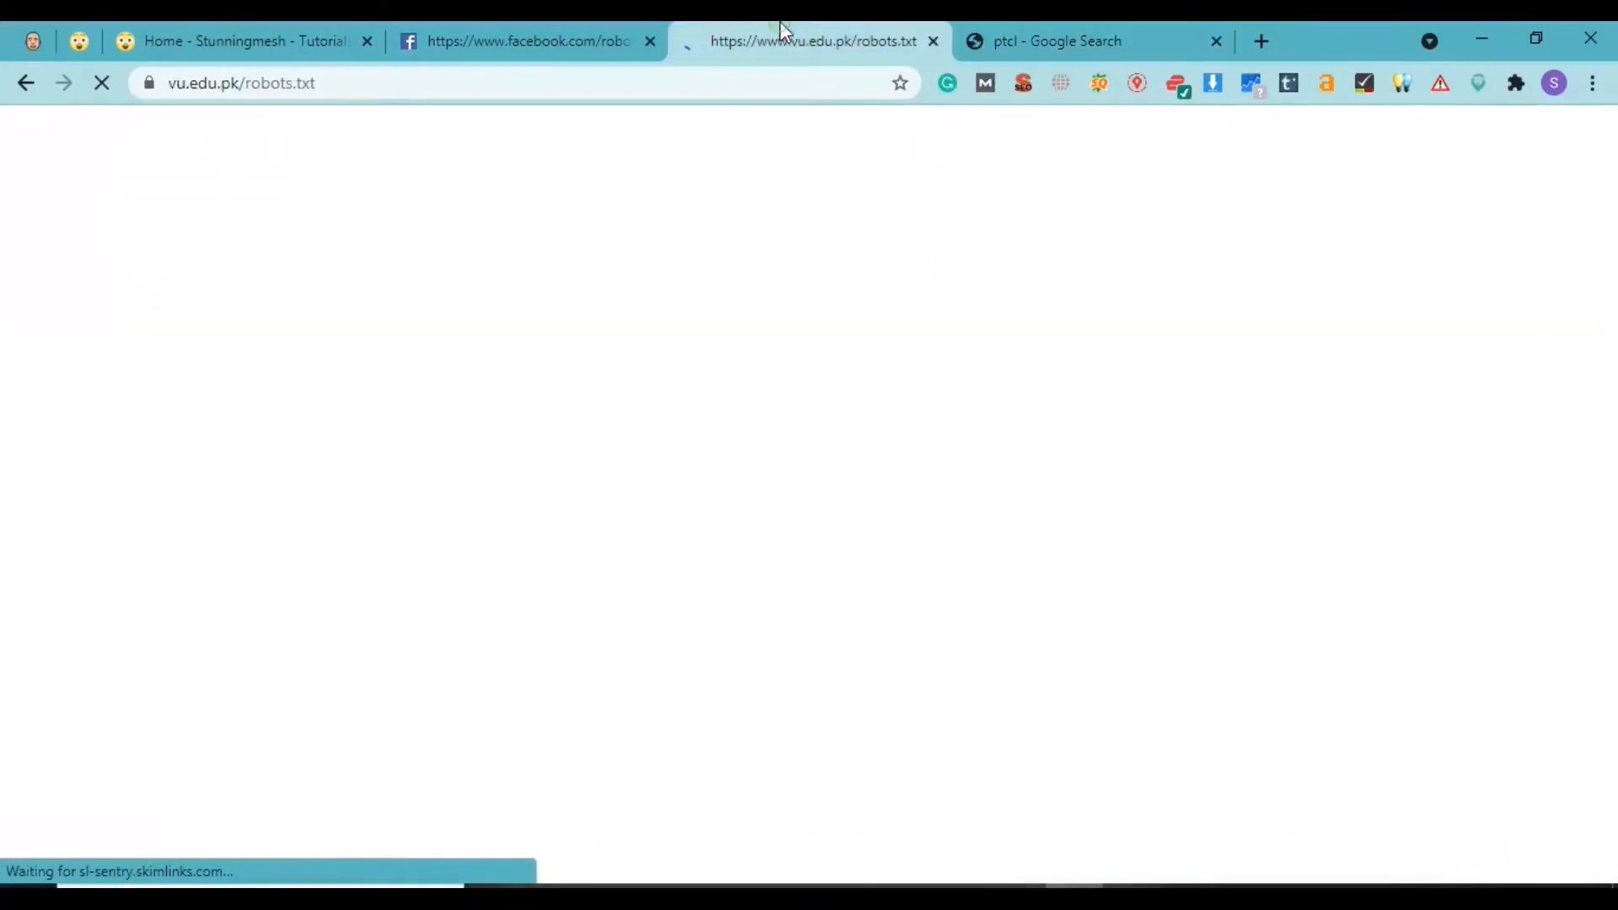
left_click(569, 24)
left_click(1037, 23)
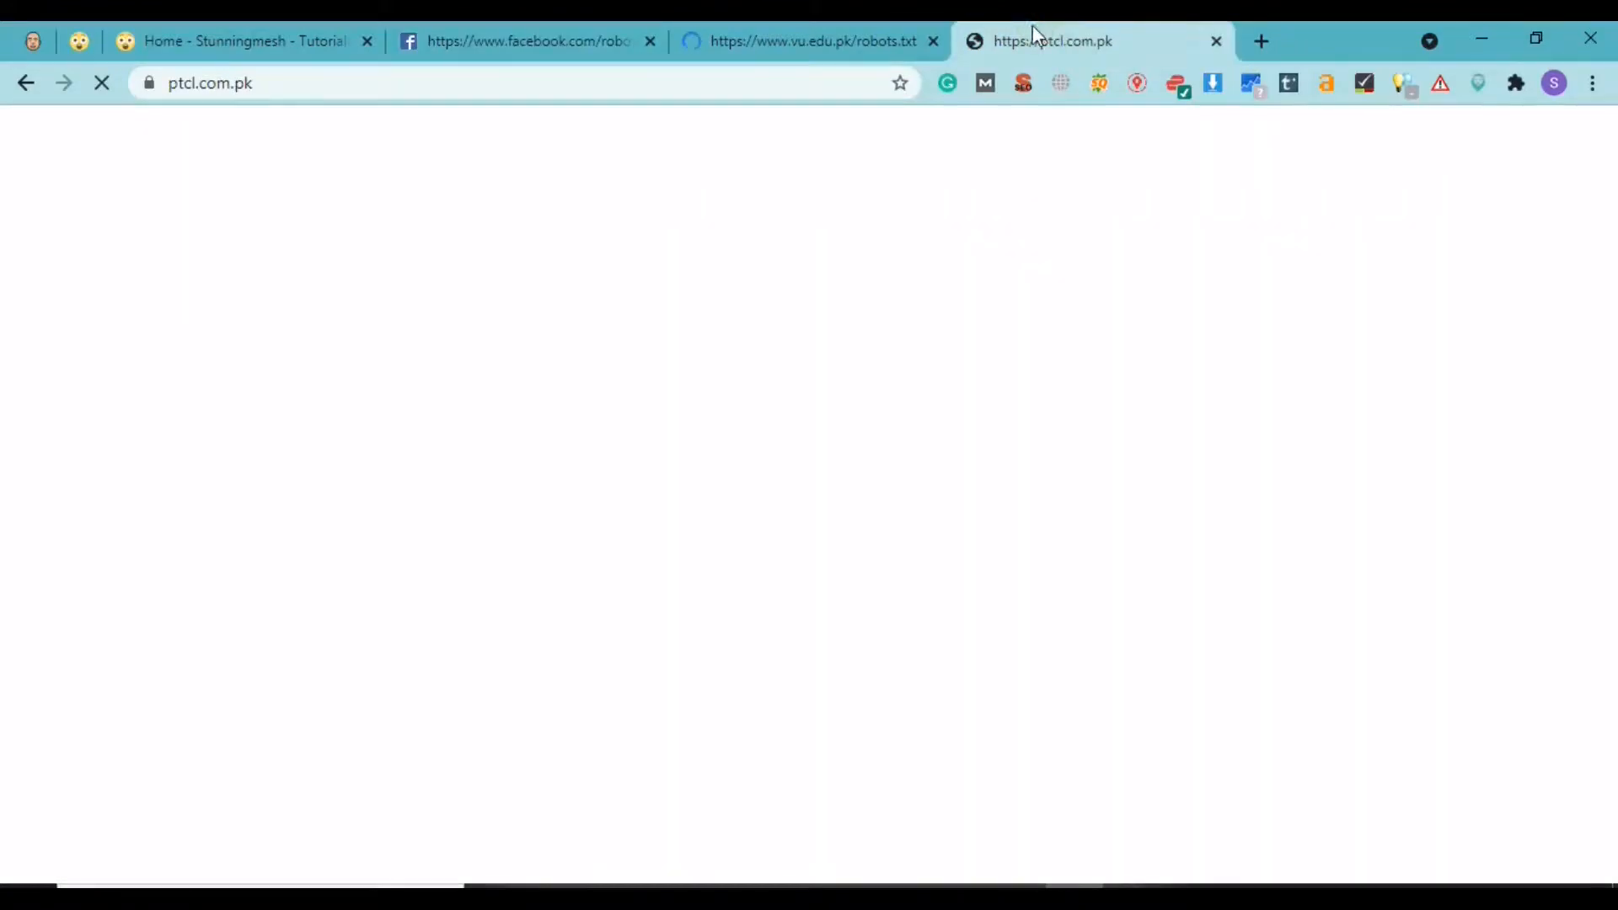
left_click(645, 83)
left_click(645, 83)
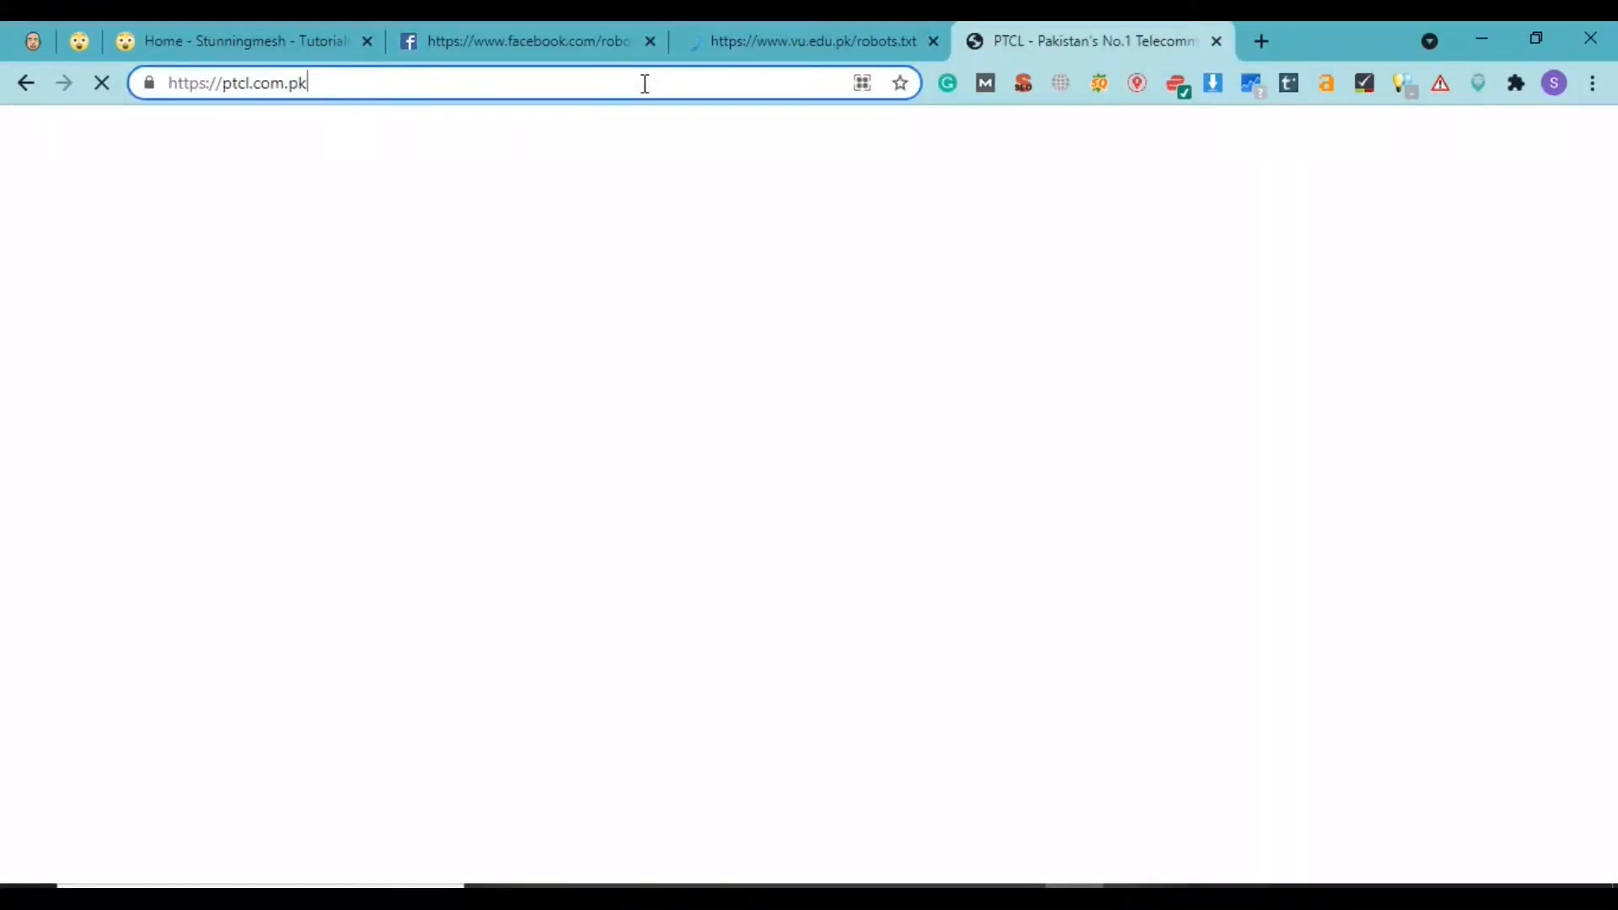
type("/ro")
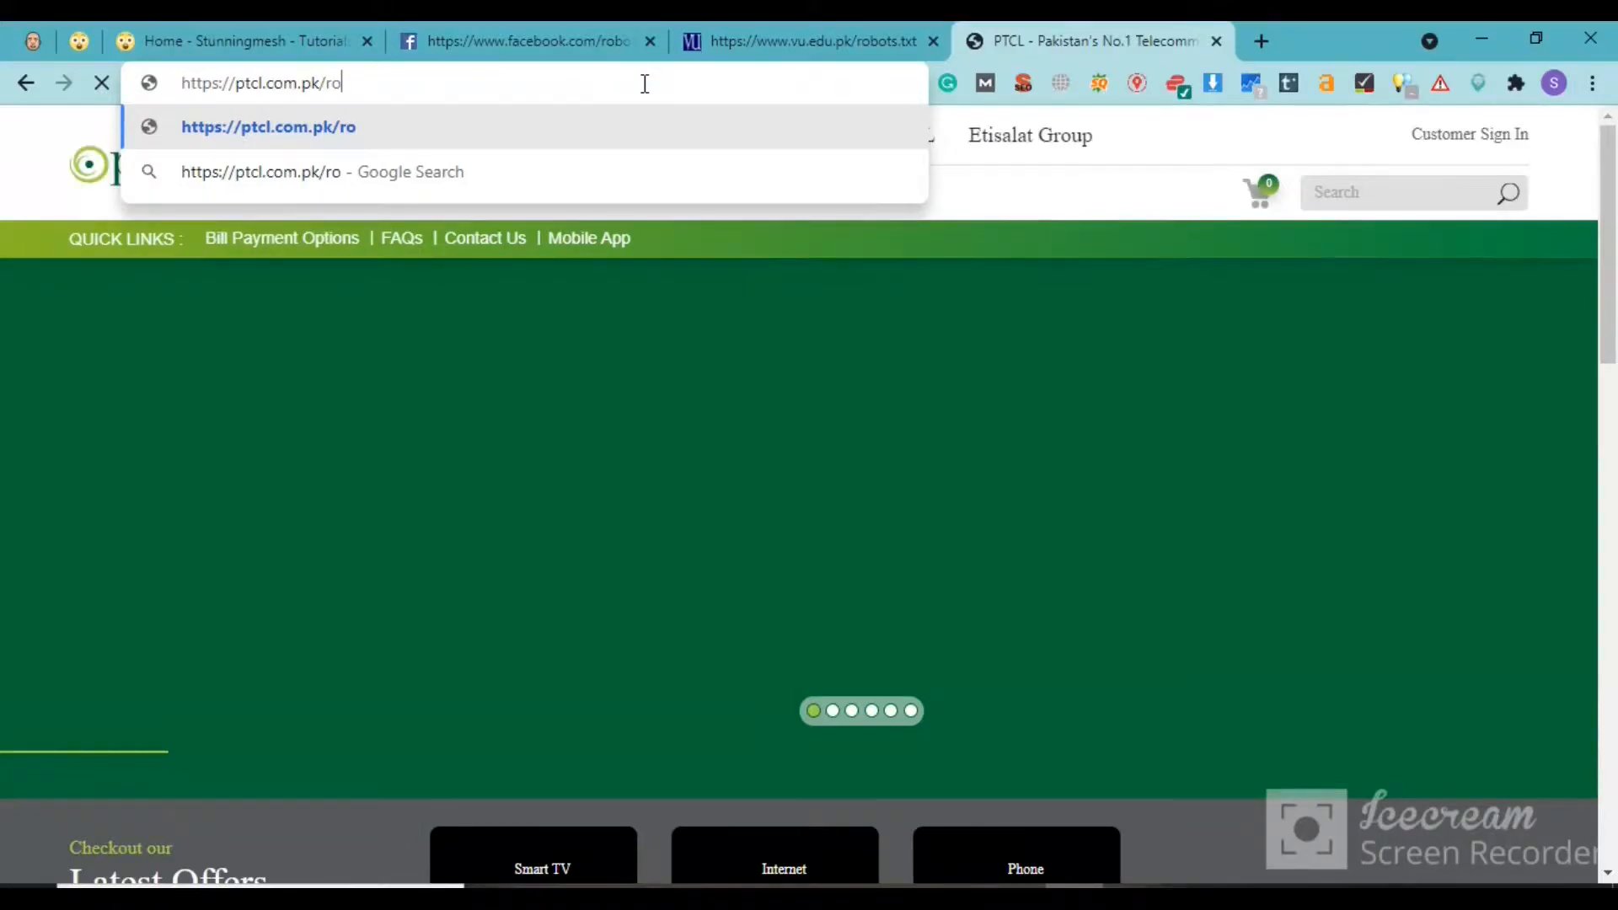
type("obots")
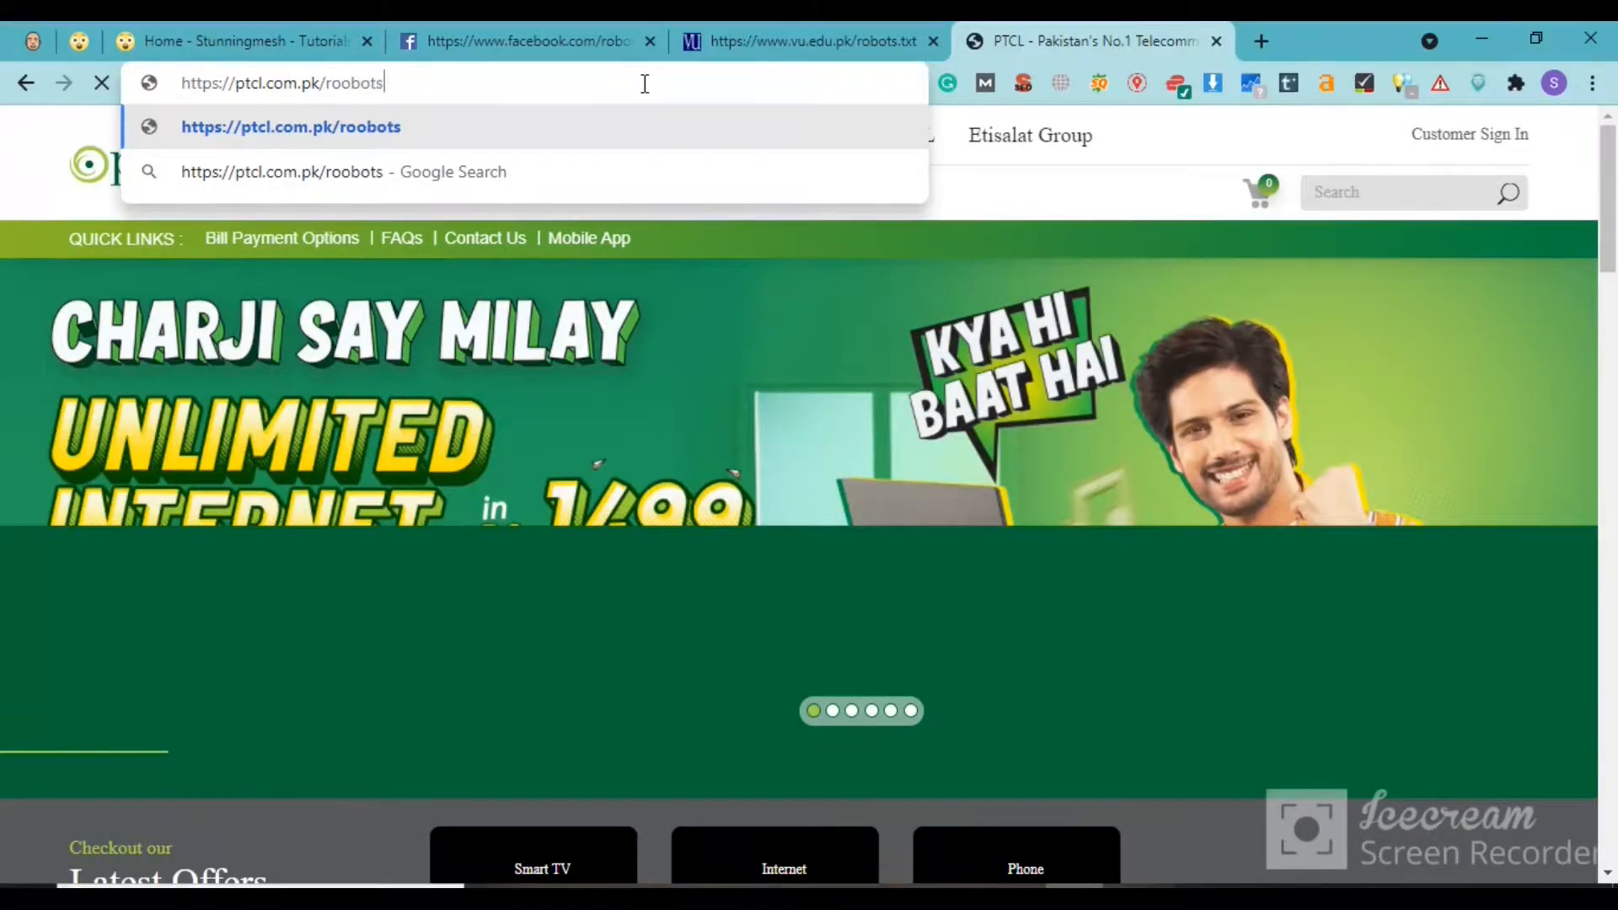
type(".")
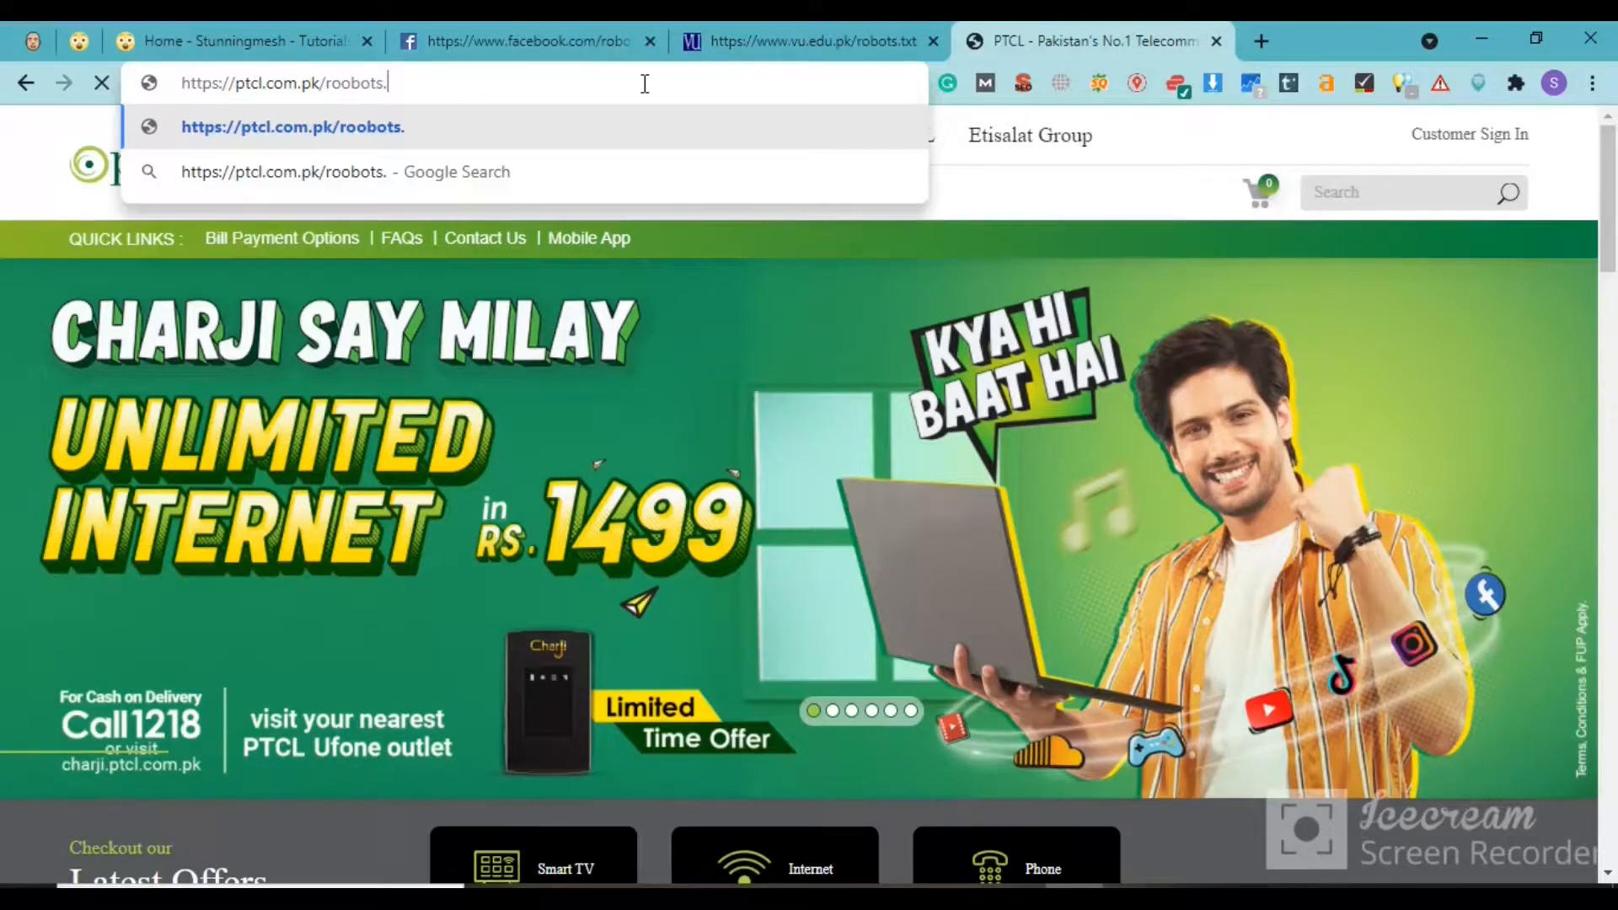
type("txt")
key("Return")
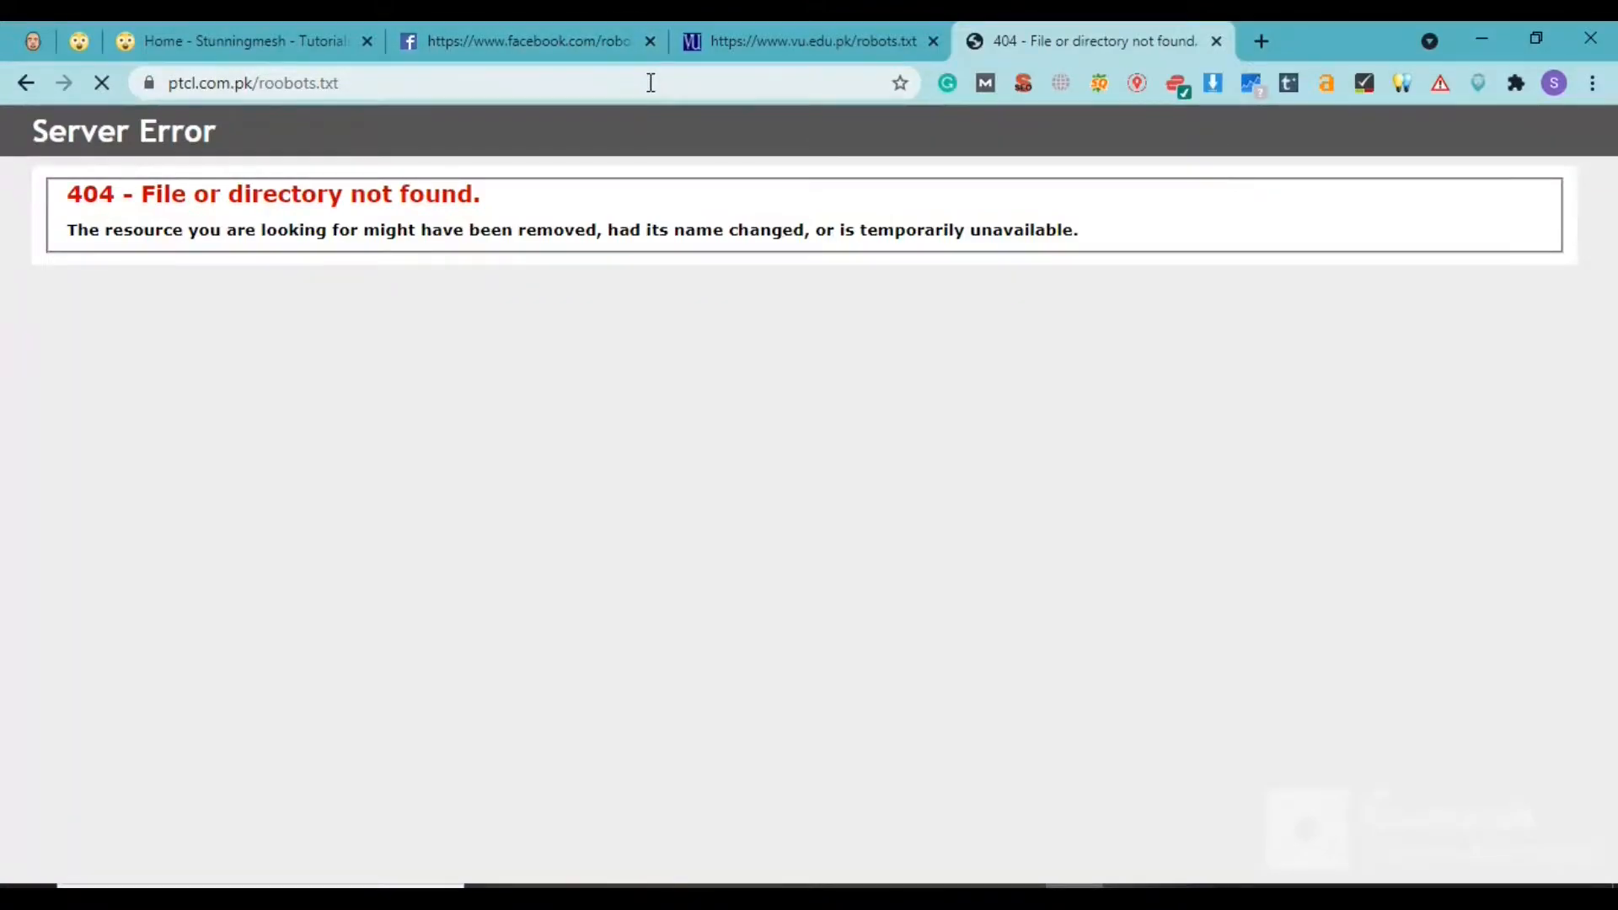
- Correct the misspelled file name in the PTCL address to robots.txt and load ptcl.com.pk/robots.txt
left_click(626, 93)
key("Left")
key("Left")
key("Right")
key("Right")
key("Right")
key("Right")
key("Right")
key("Right")
key("Right")
key("Right")
key("Right")
key("Right")
key("Right")
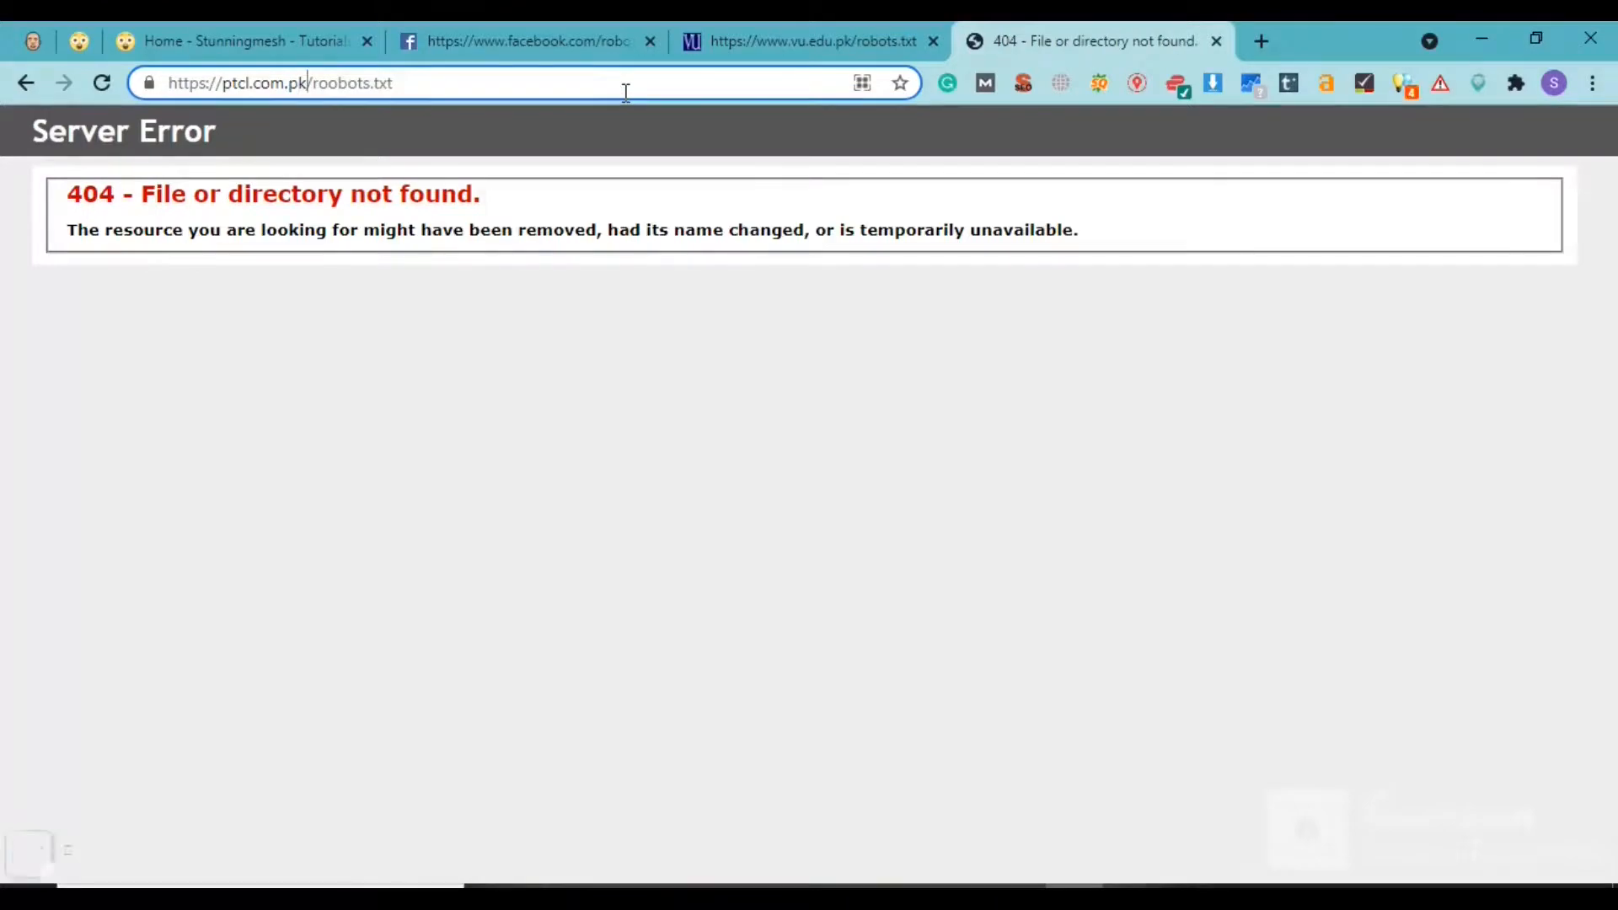
key("BackSpace")
key("Return")
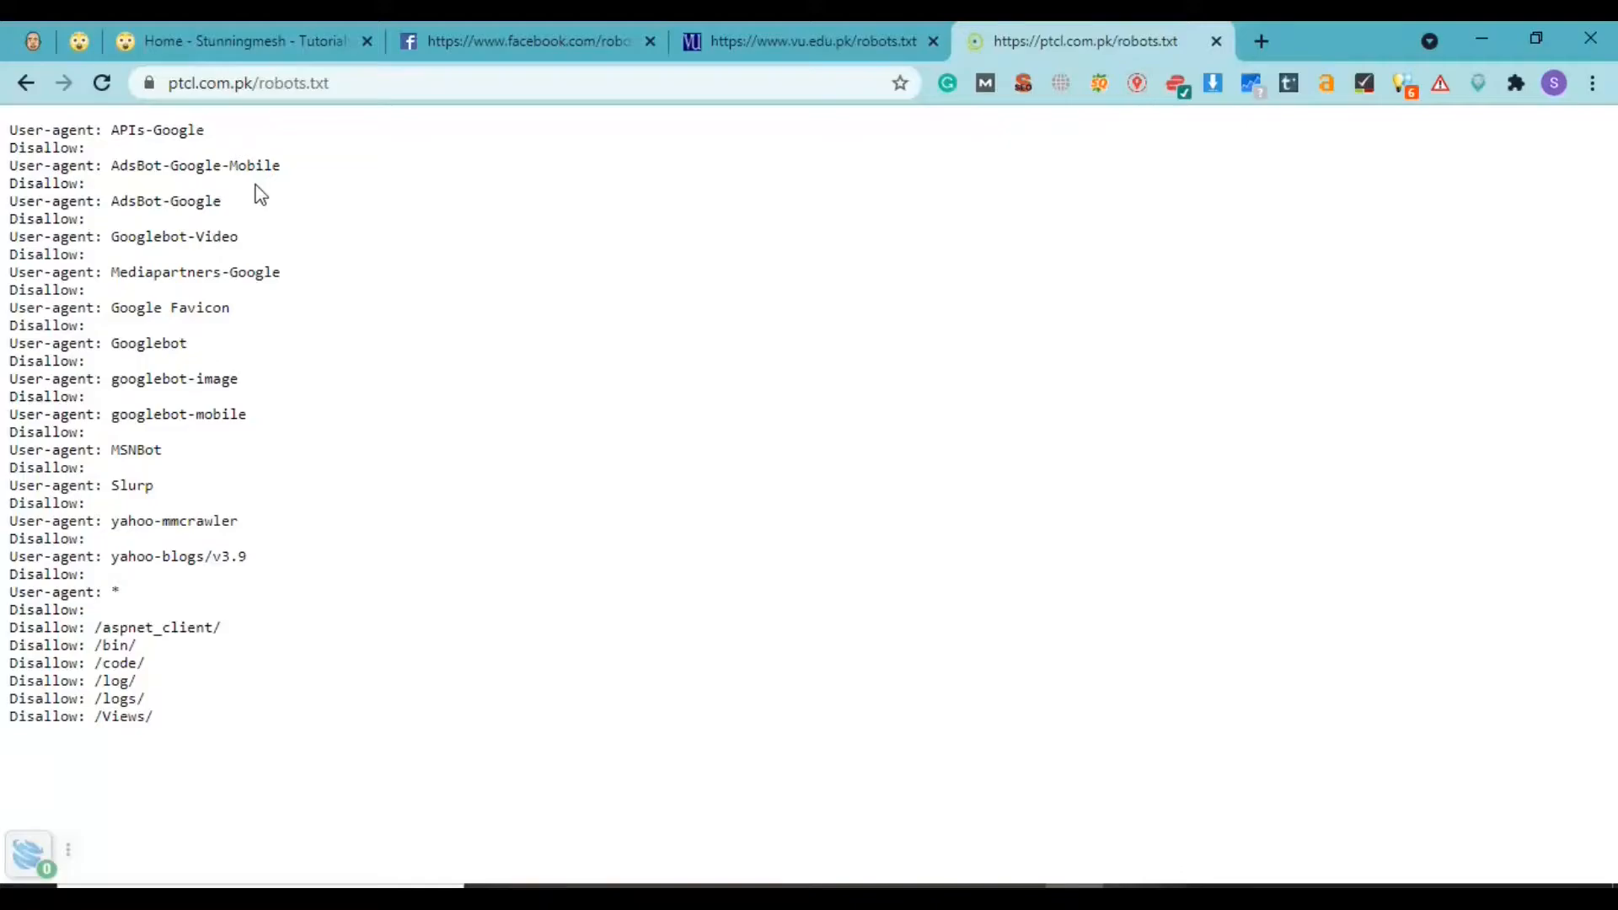
- Review the robots.txt of vu.edu.pk, and look through the user-agent and Disallow rules in Facebook's file
left_click(806, 22)
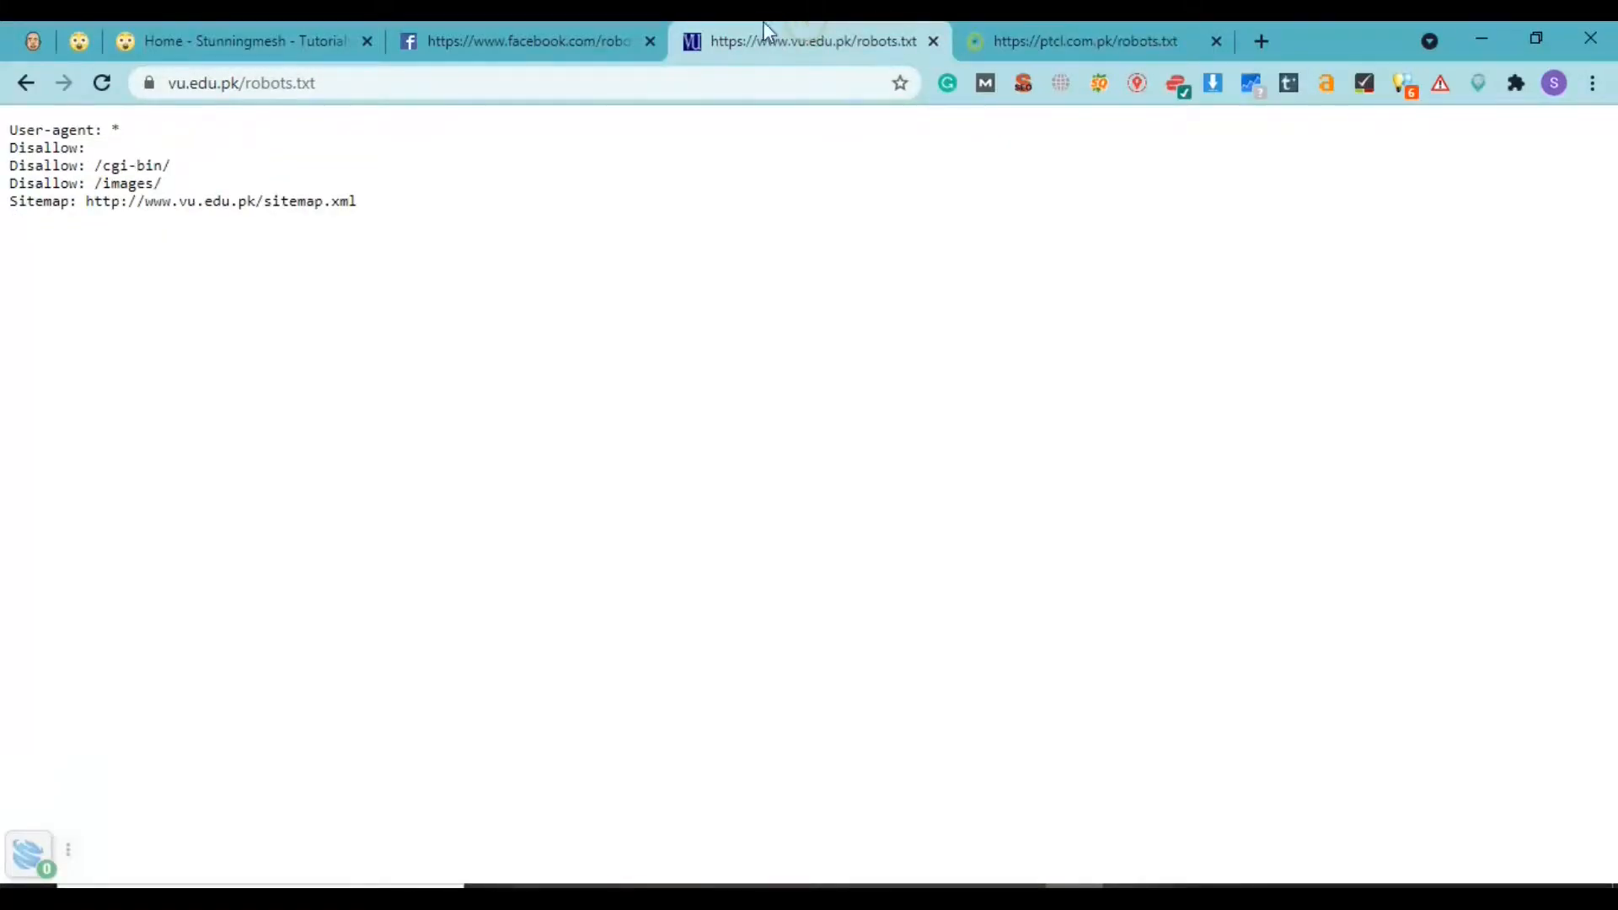
left_click(553, 22)
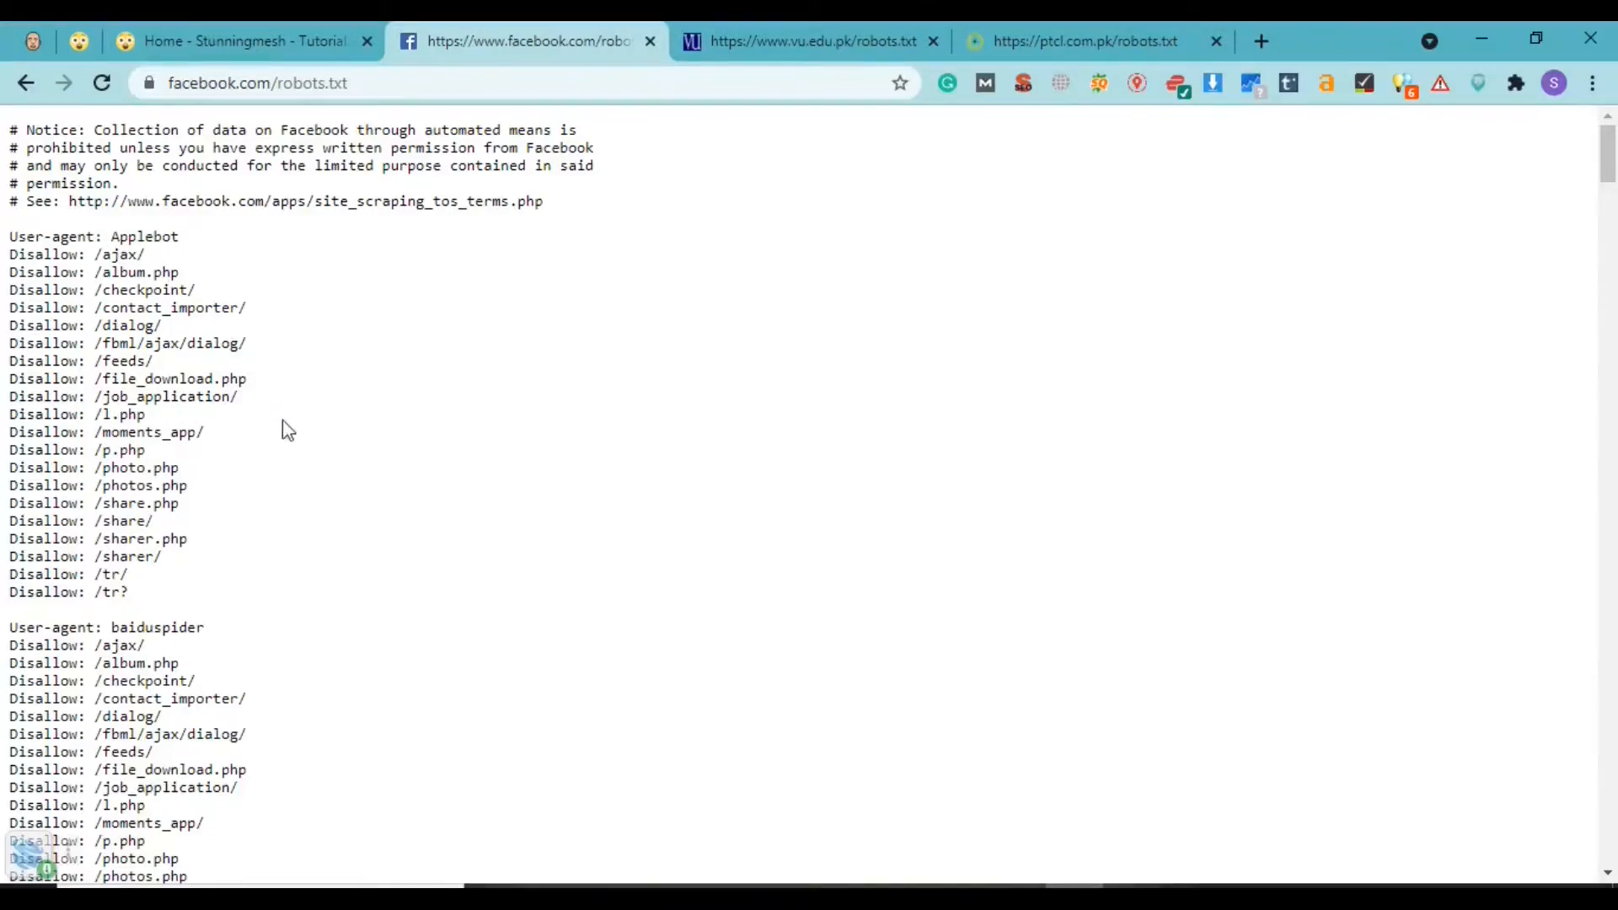
left_click_drag(1608, 172, 1609, 266)
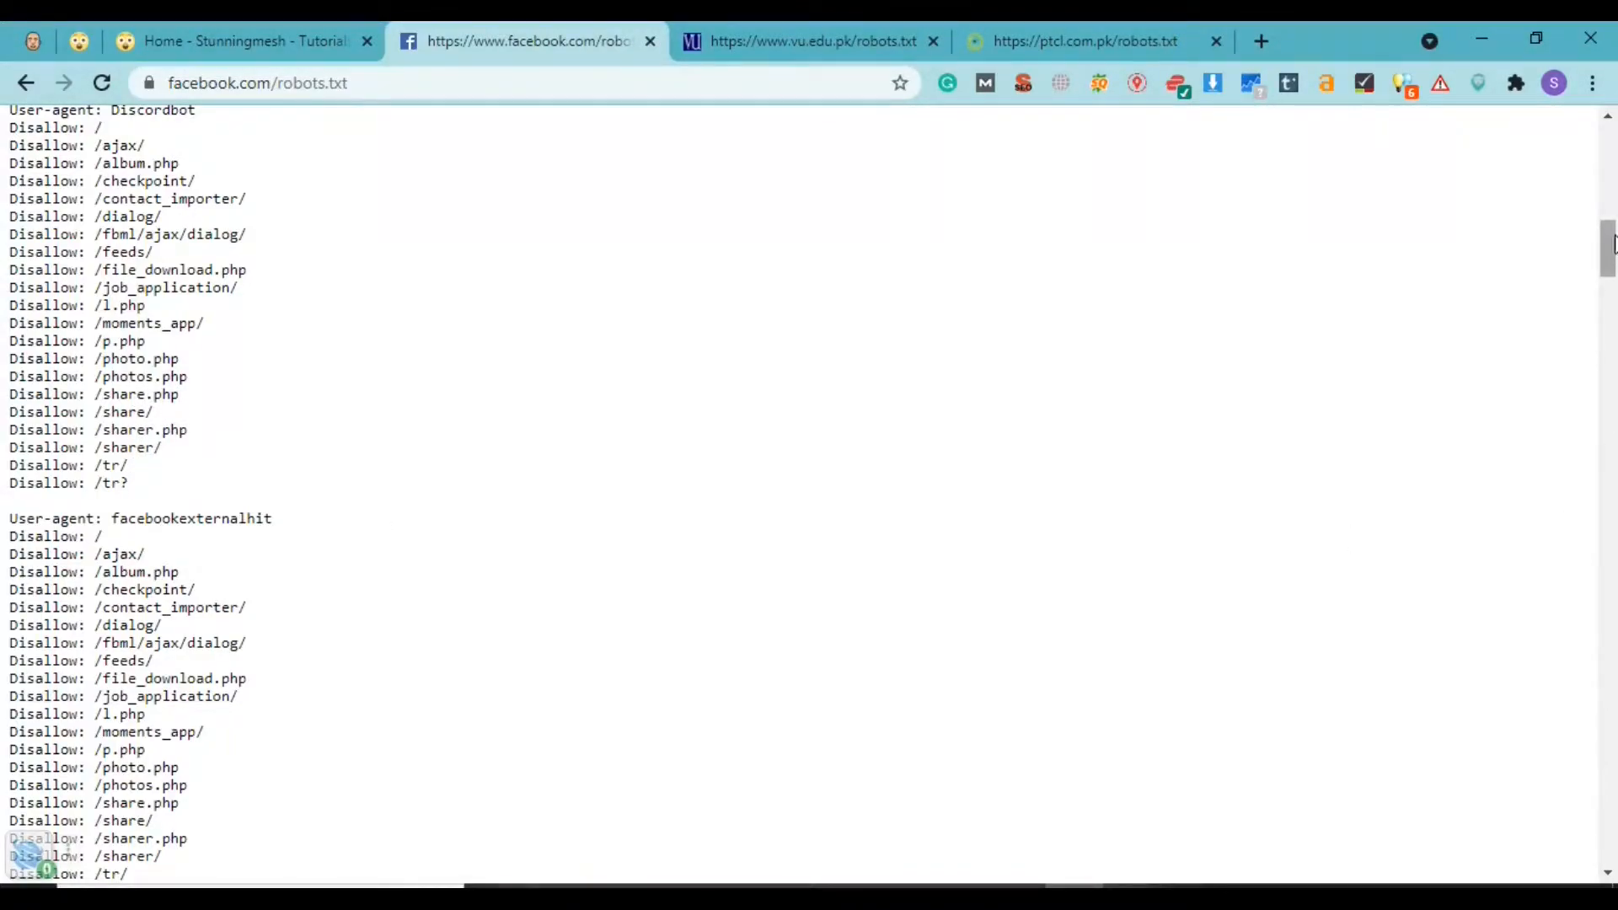
left_click_drag(1609, 243, 1614, 94)
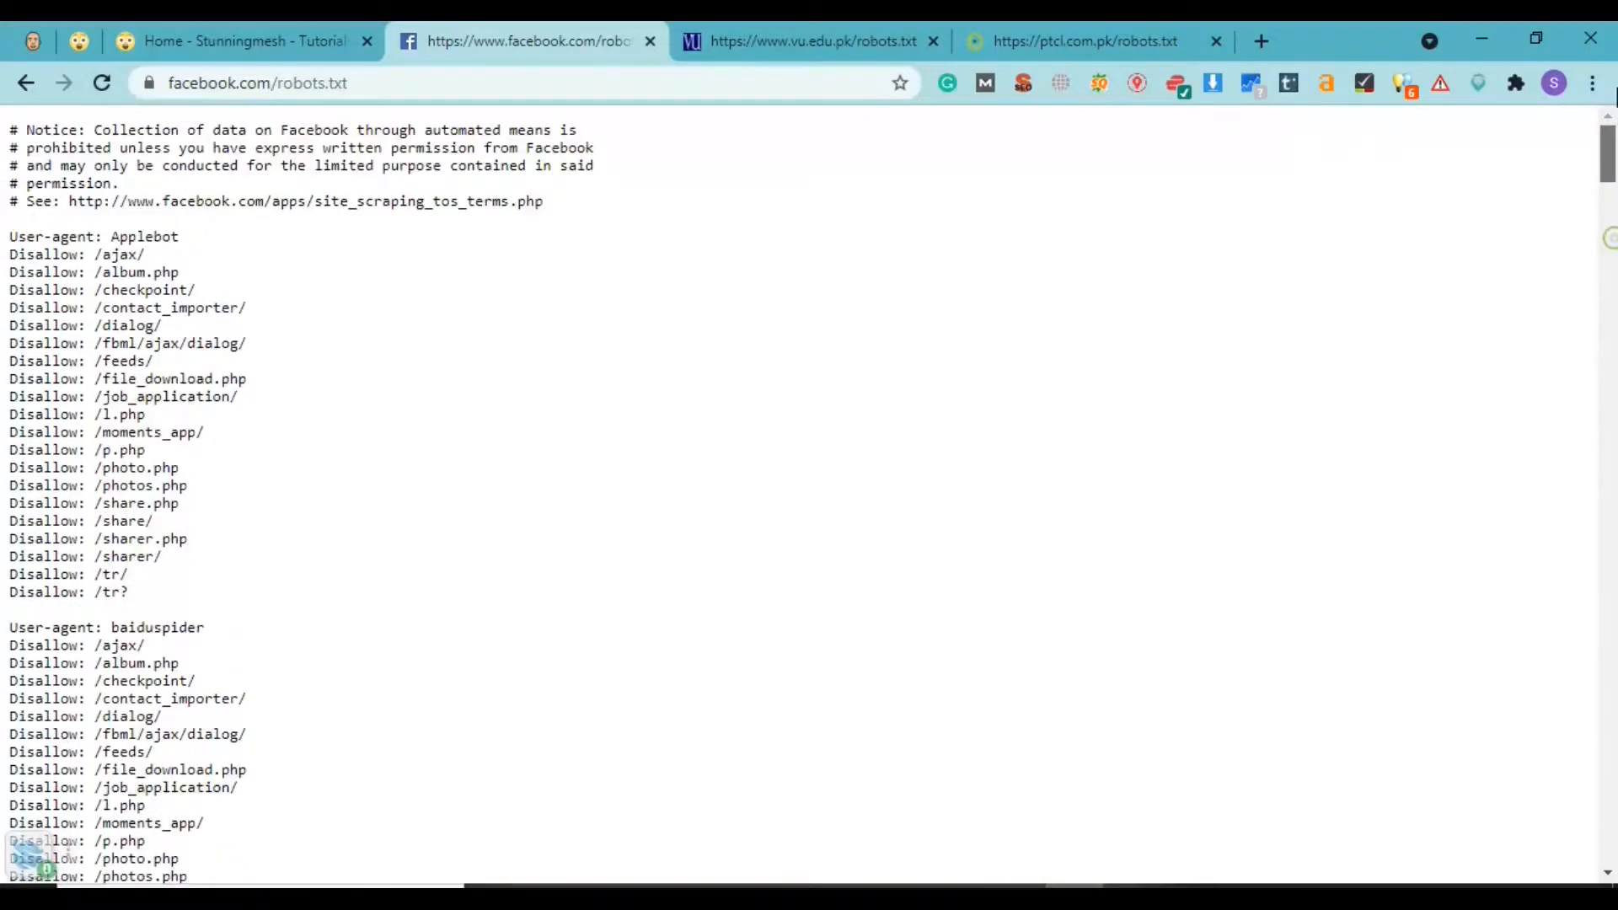
left_click(731, 54)
left_click(1021, 26)
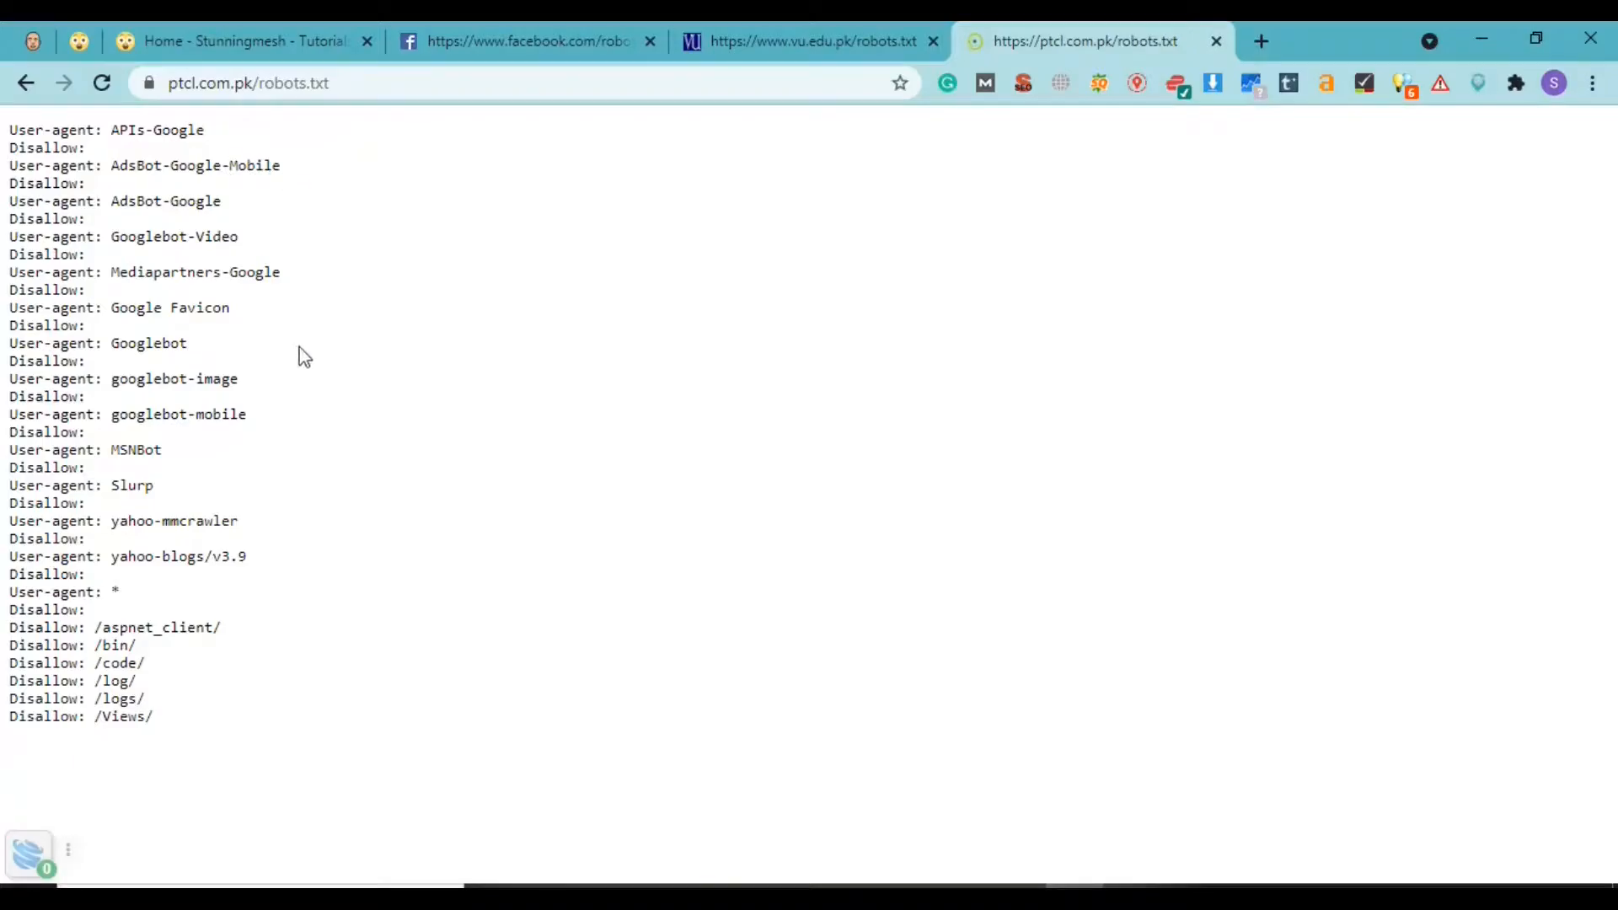
left_click(1256, 42)
left_click(850, 83)
type("www")
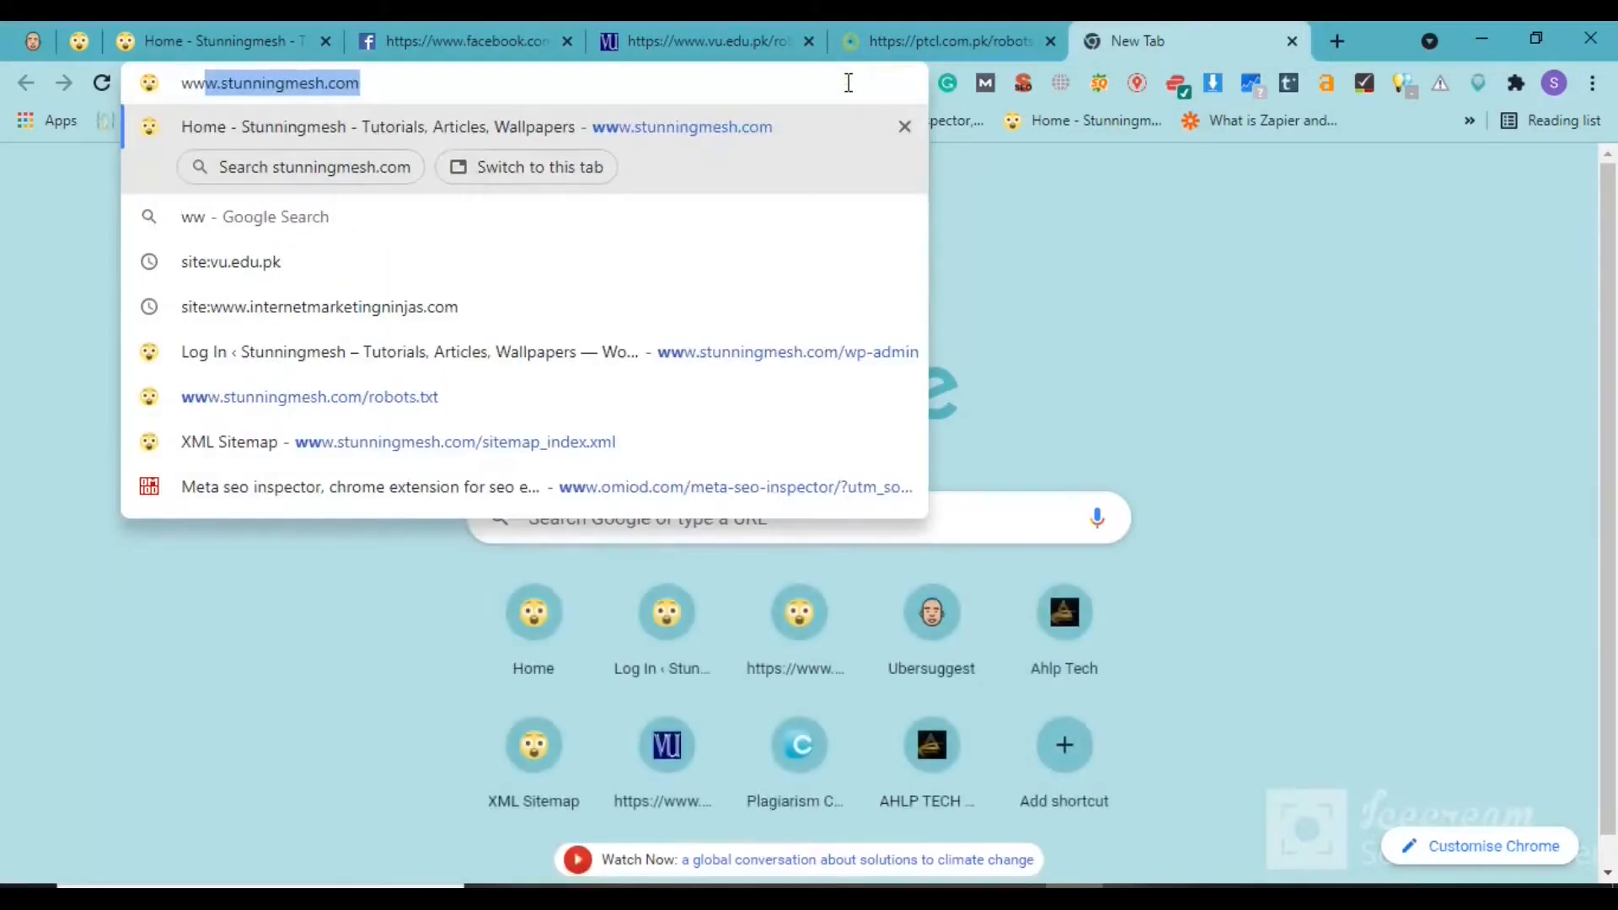
type(".")
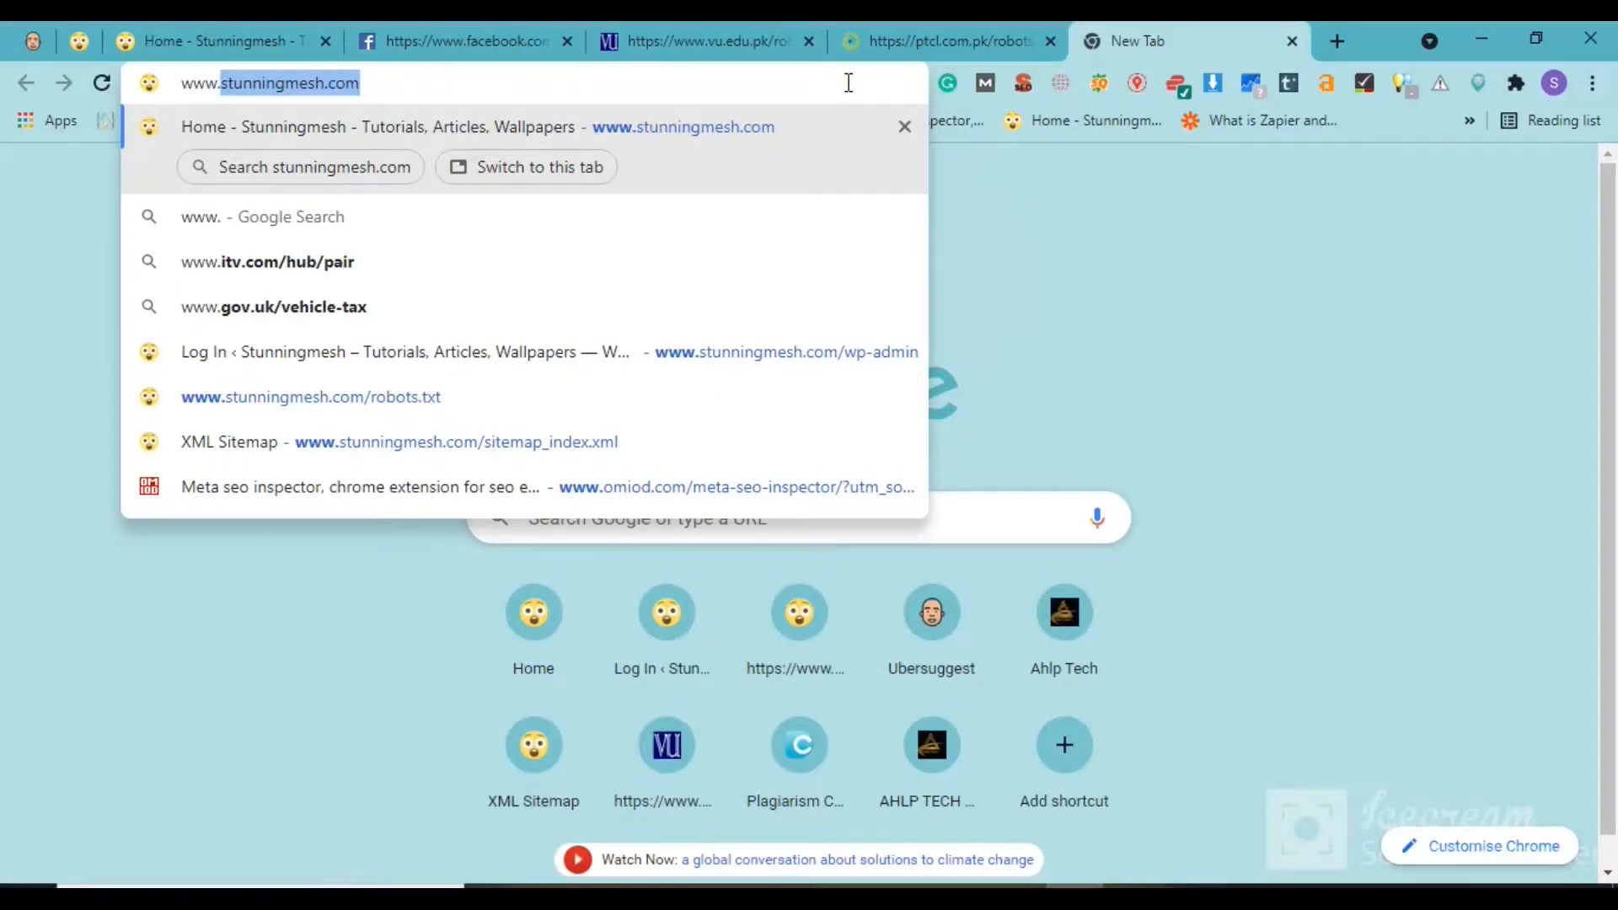
type("google")
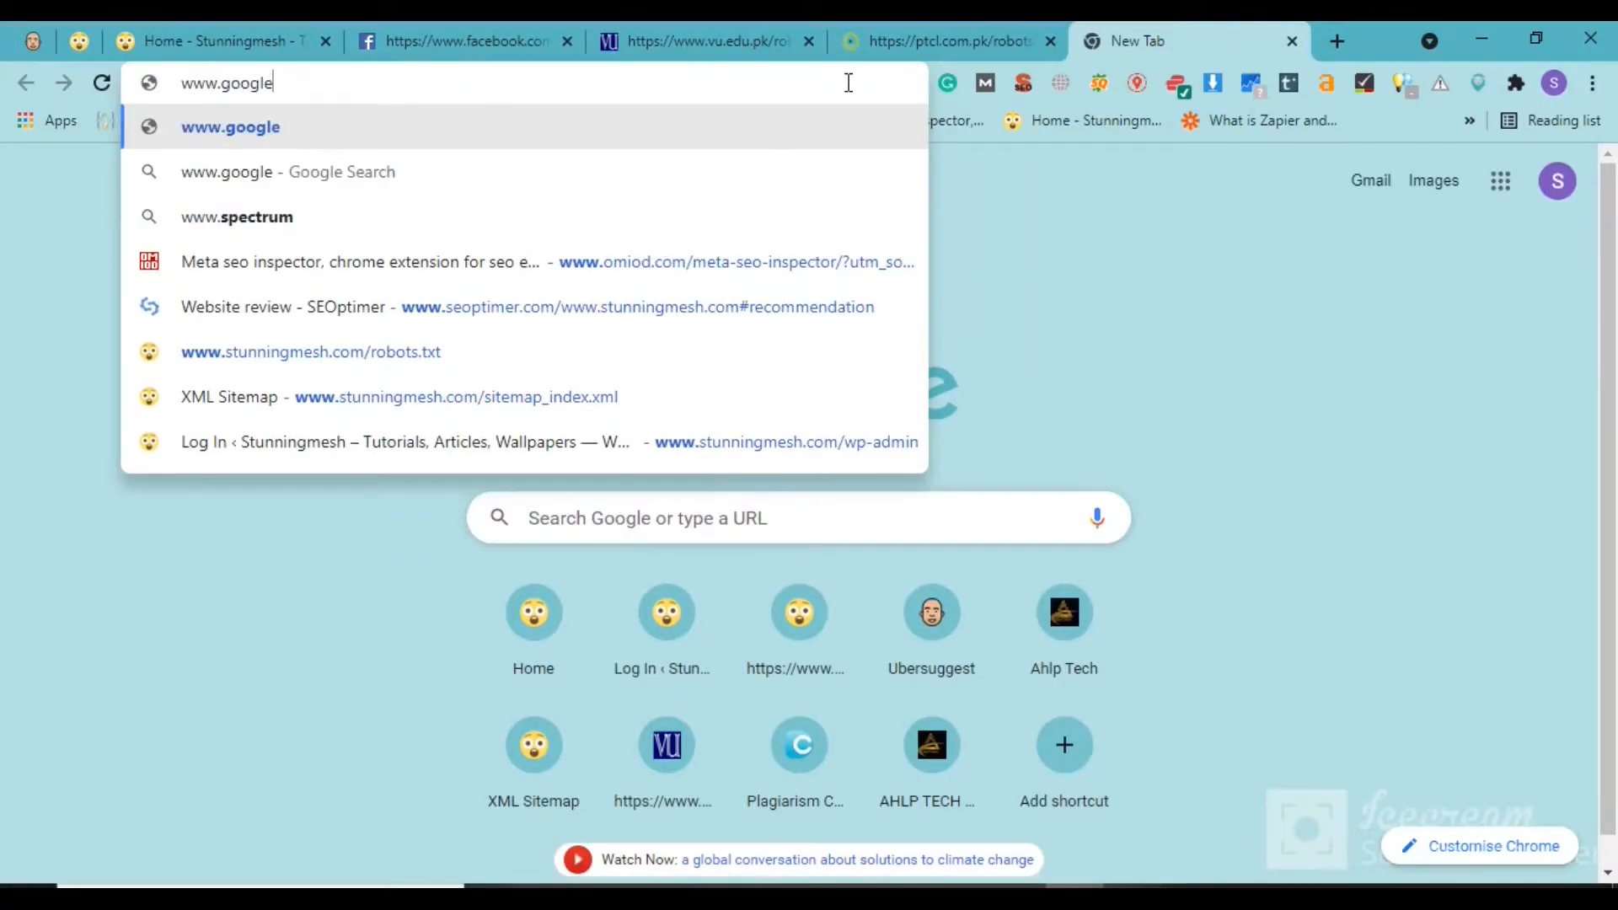
type(".com")
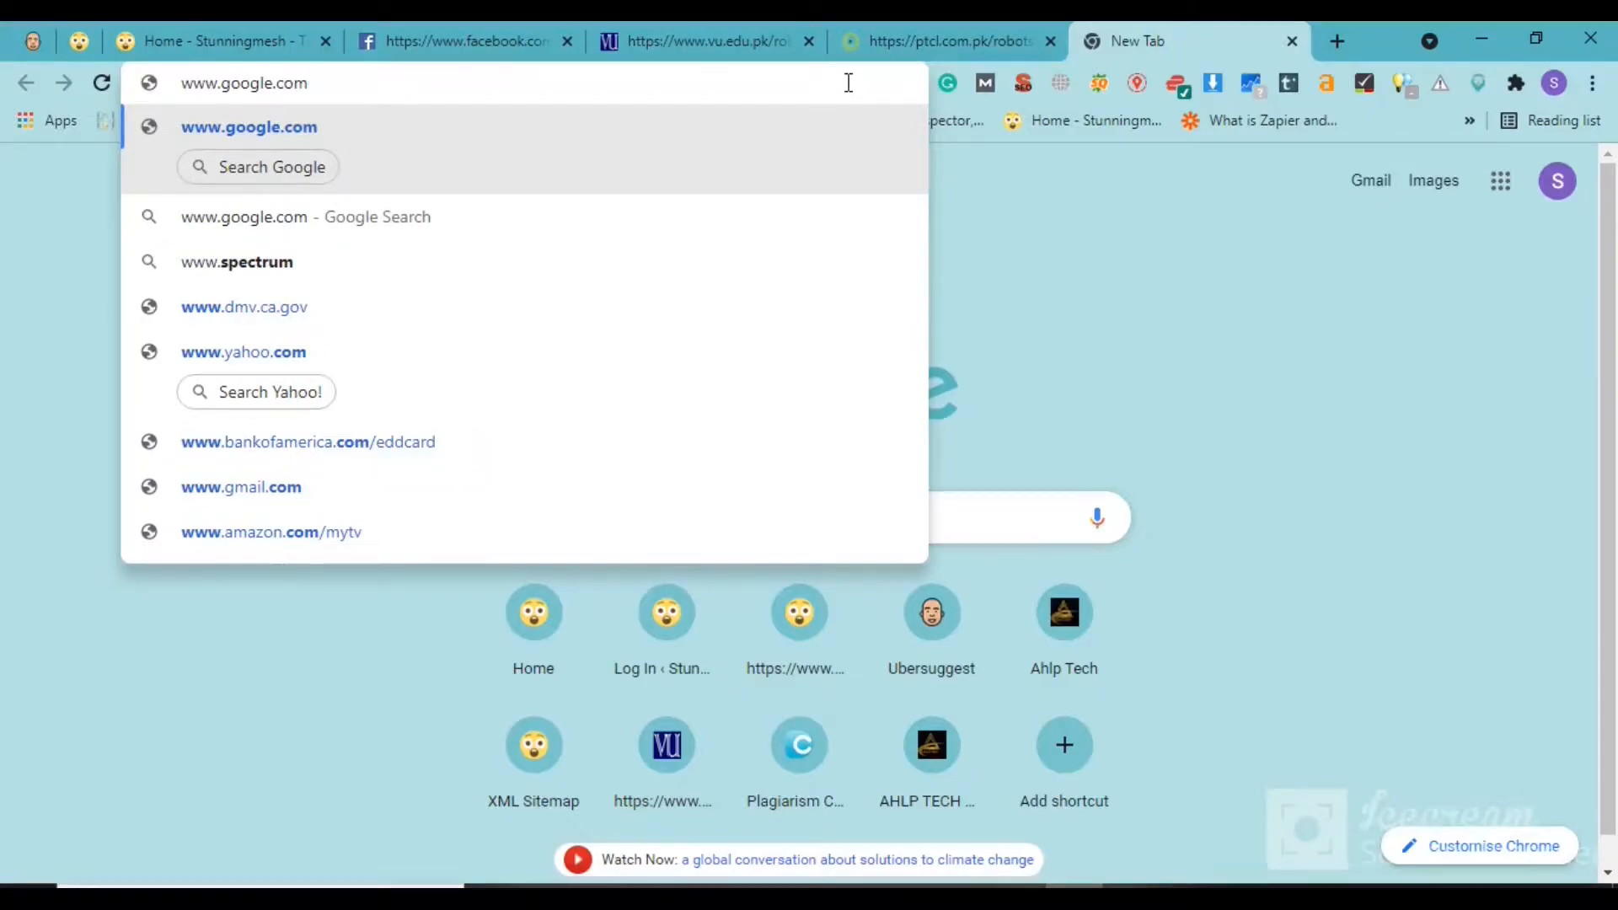
type("/")
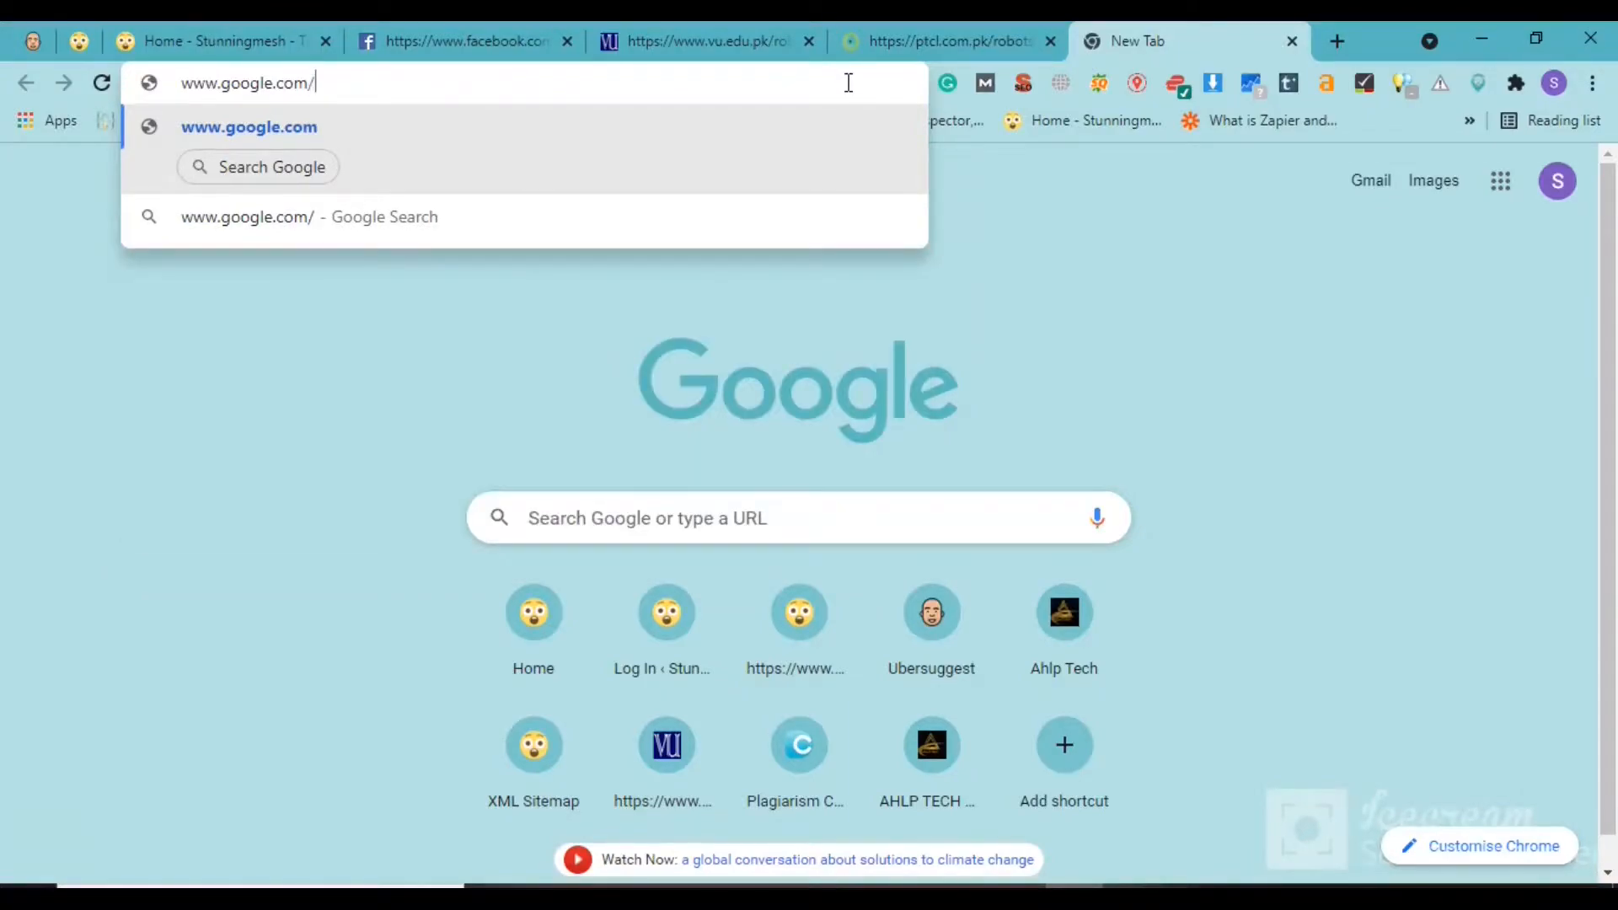
type("robo")
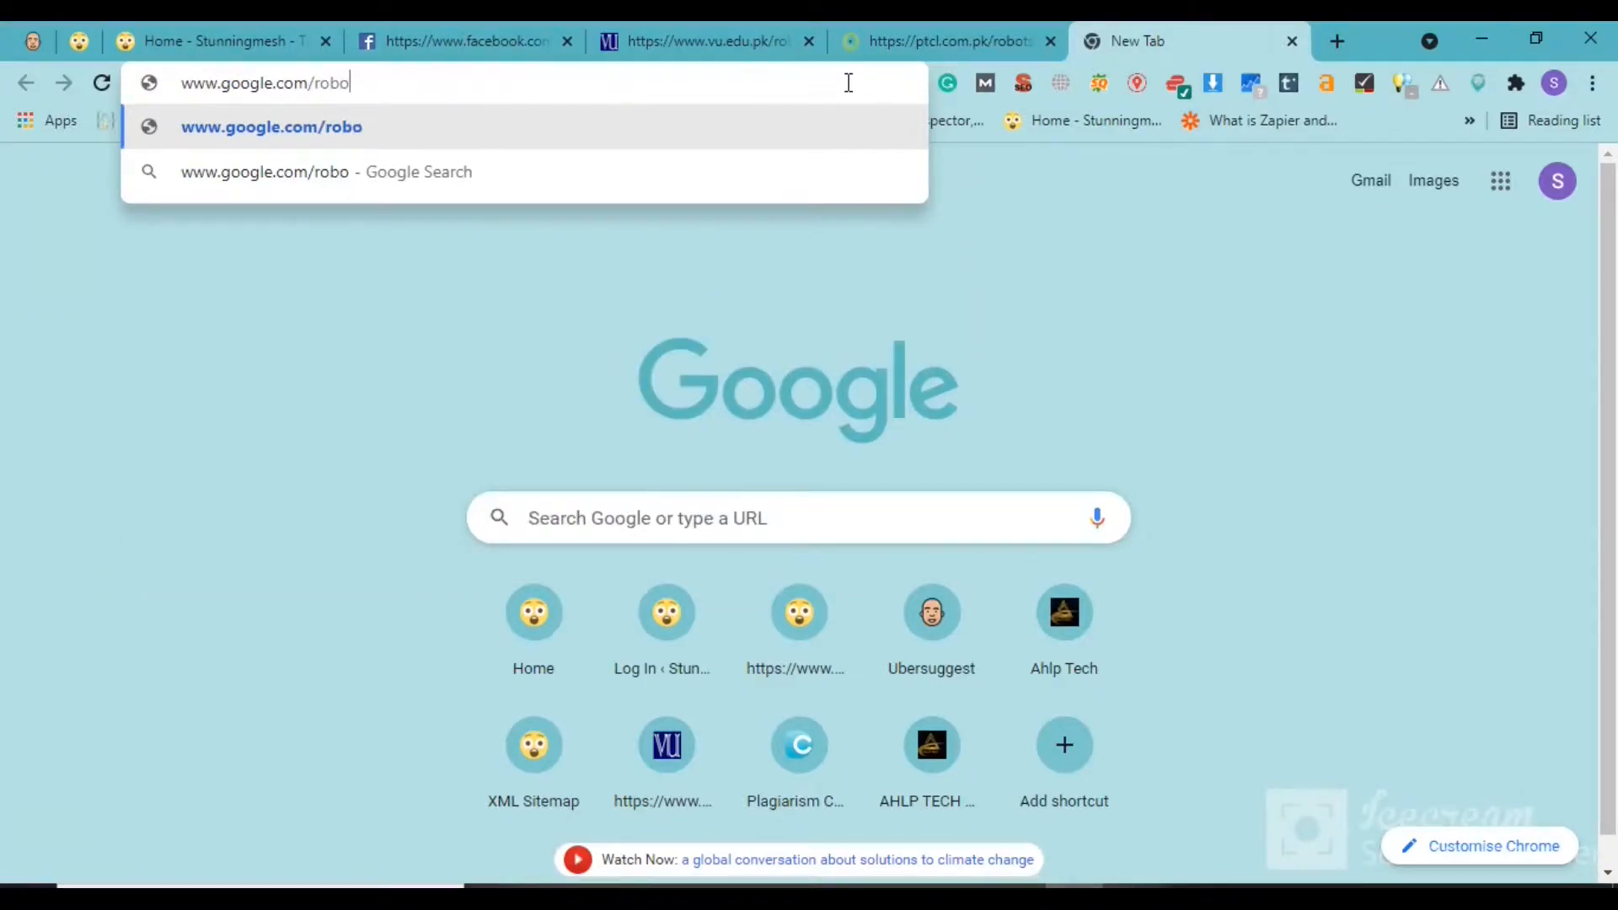
type("ts.txt")
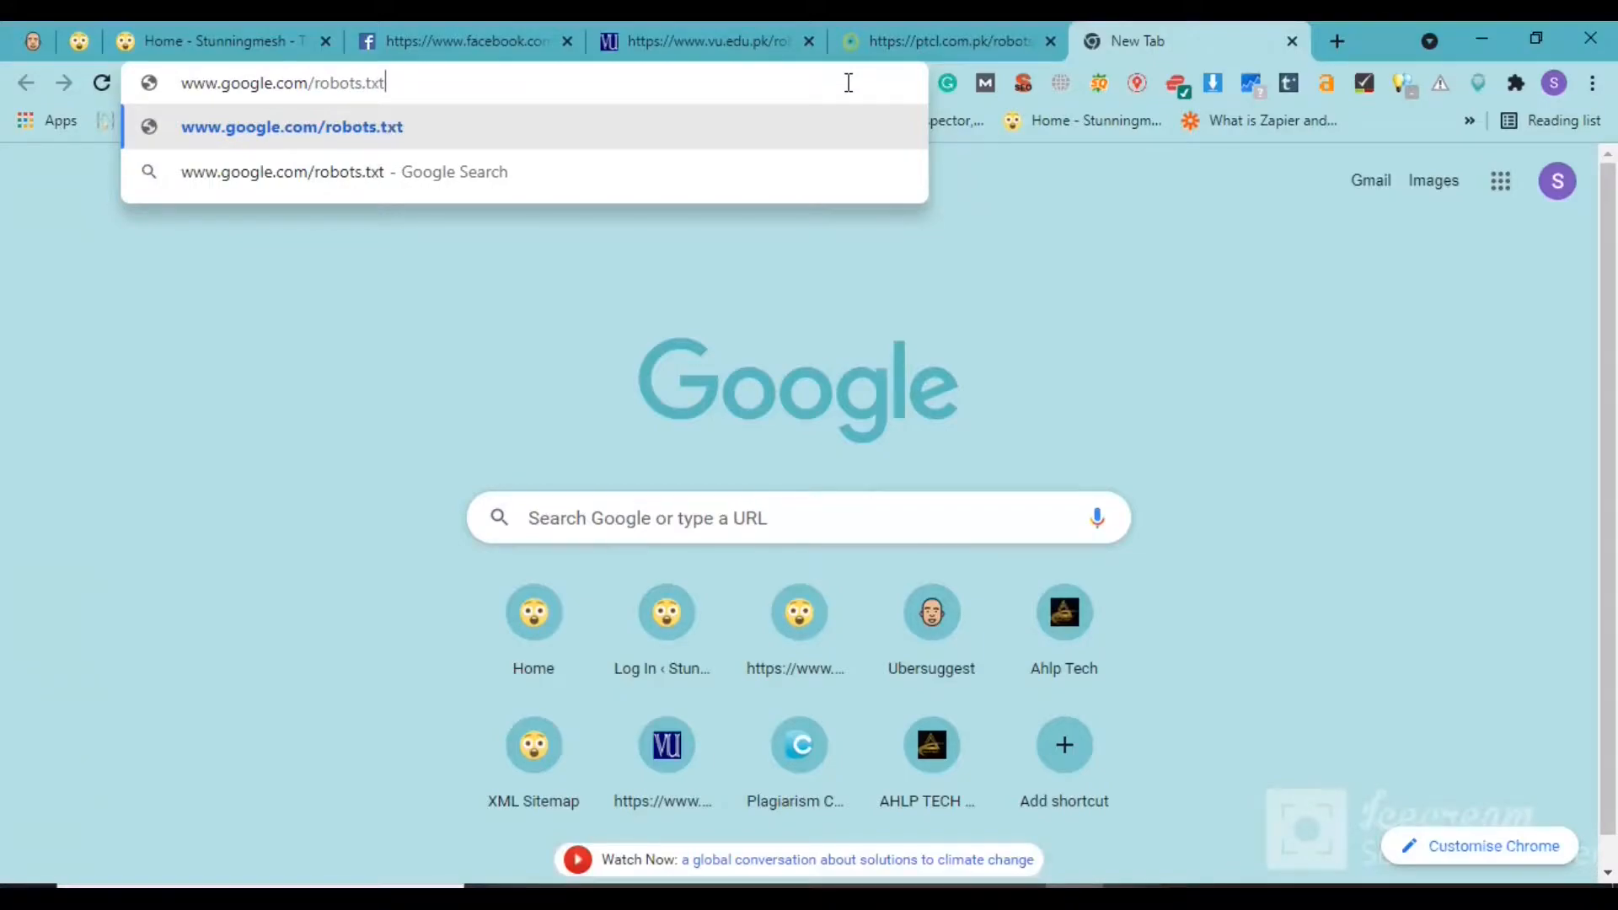
key("Return")
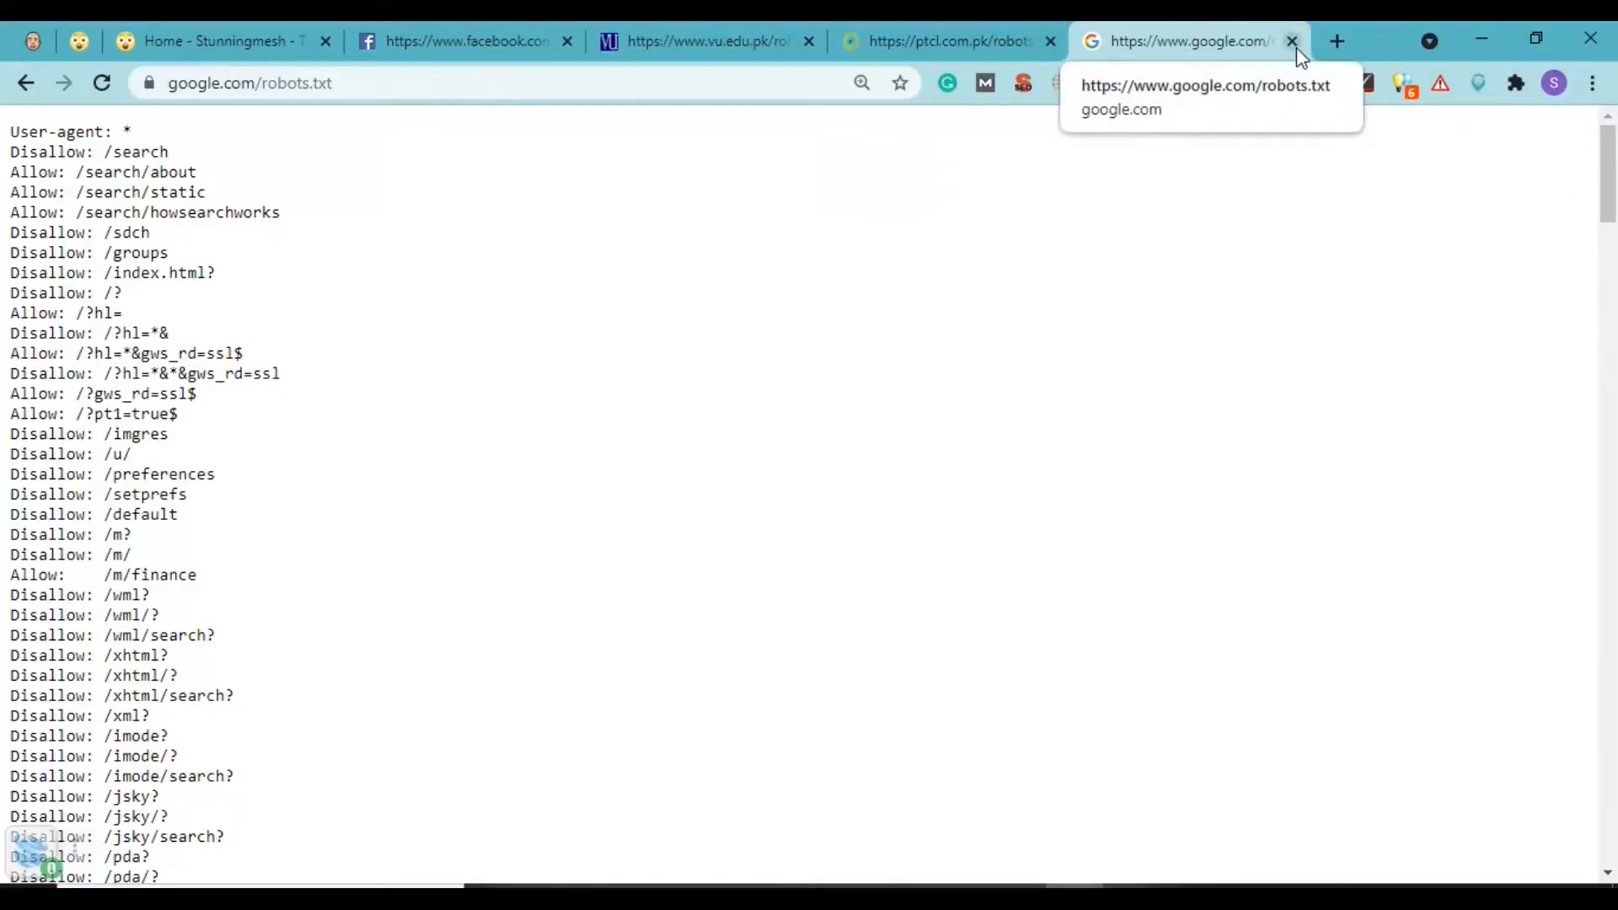
- Compare the rules in the already opened robots.txt files of PTCL, Facebook and vu.edu.pk
left_click(981, 51)
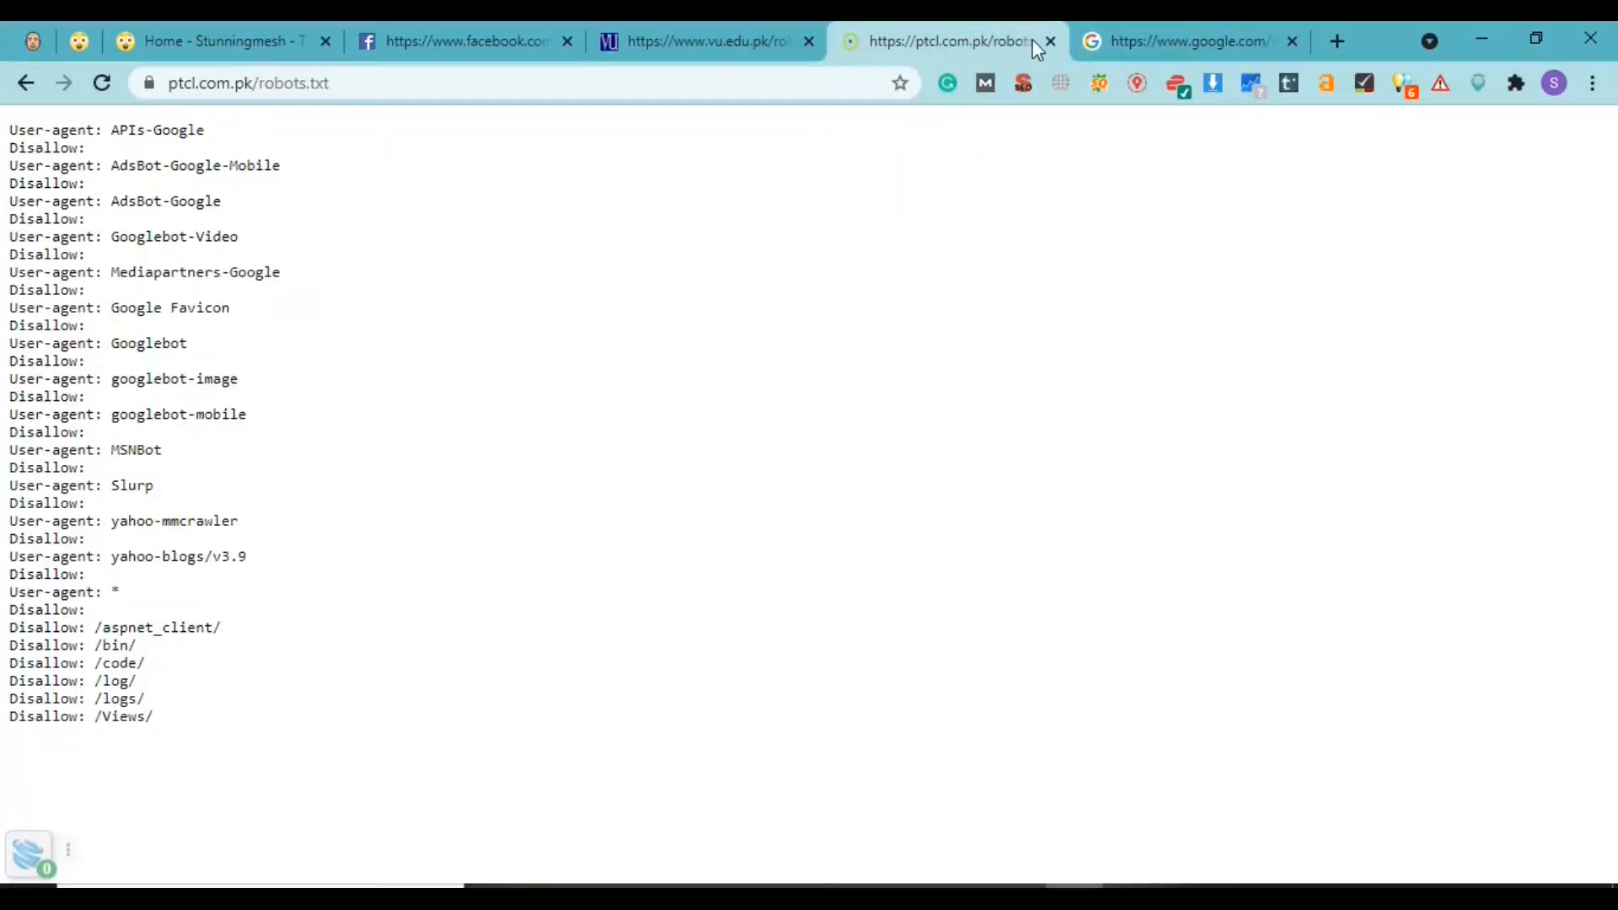
left_click(478, 34)
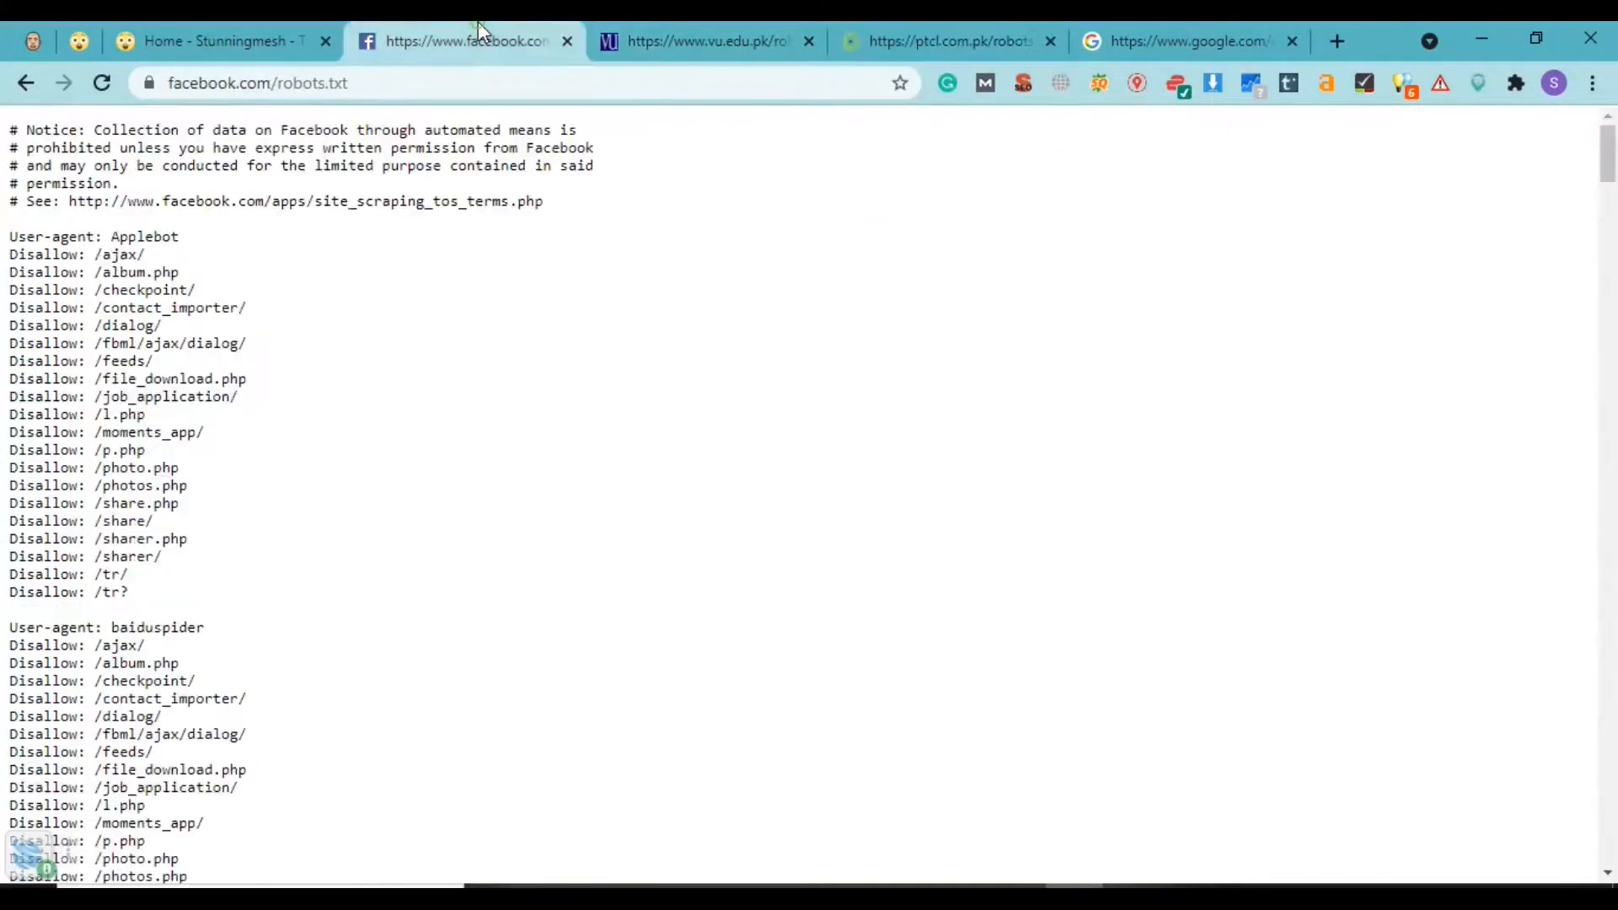
left_click(671, 22)
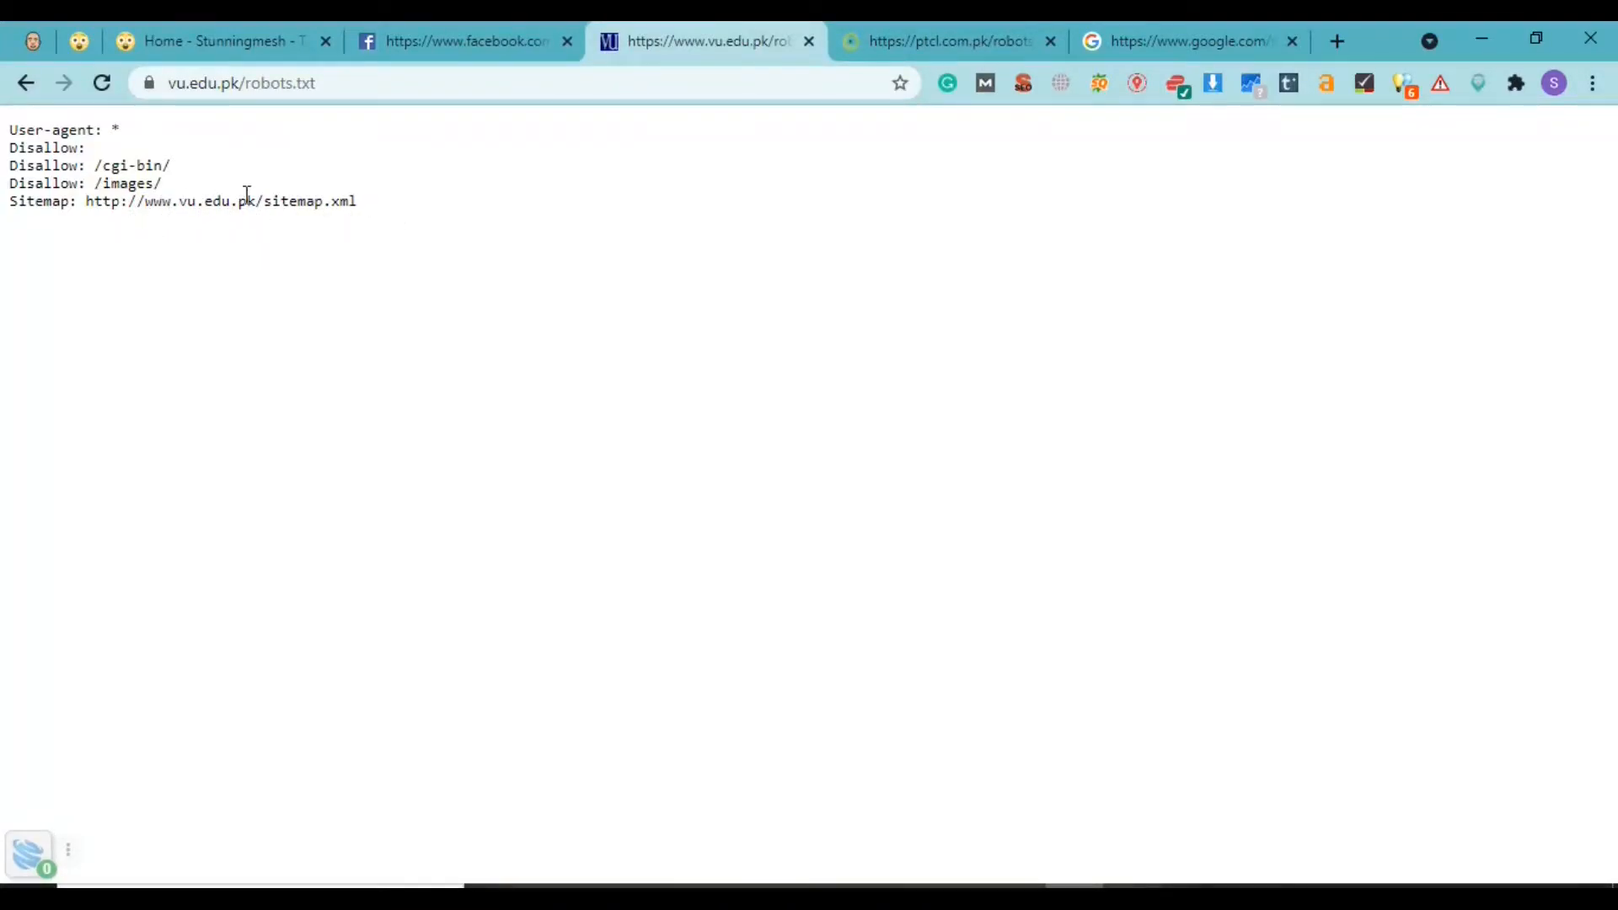
left_click(261, 22)
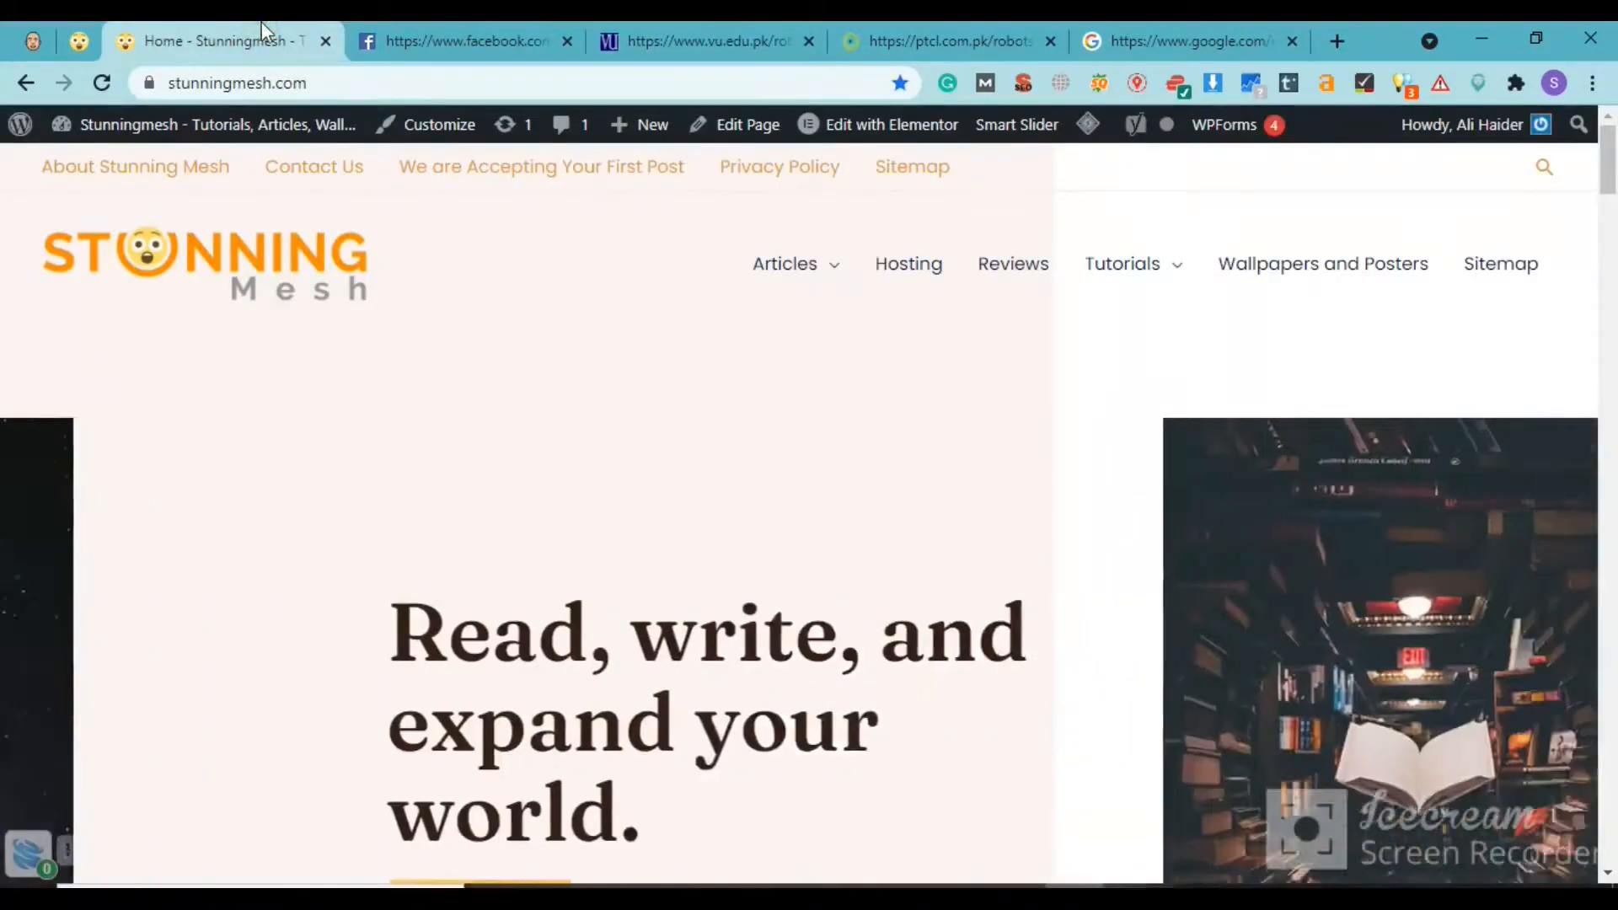
left_click(379, 81)
left_click(381, 84)
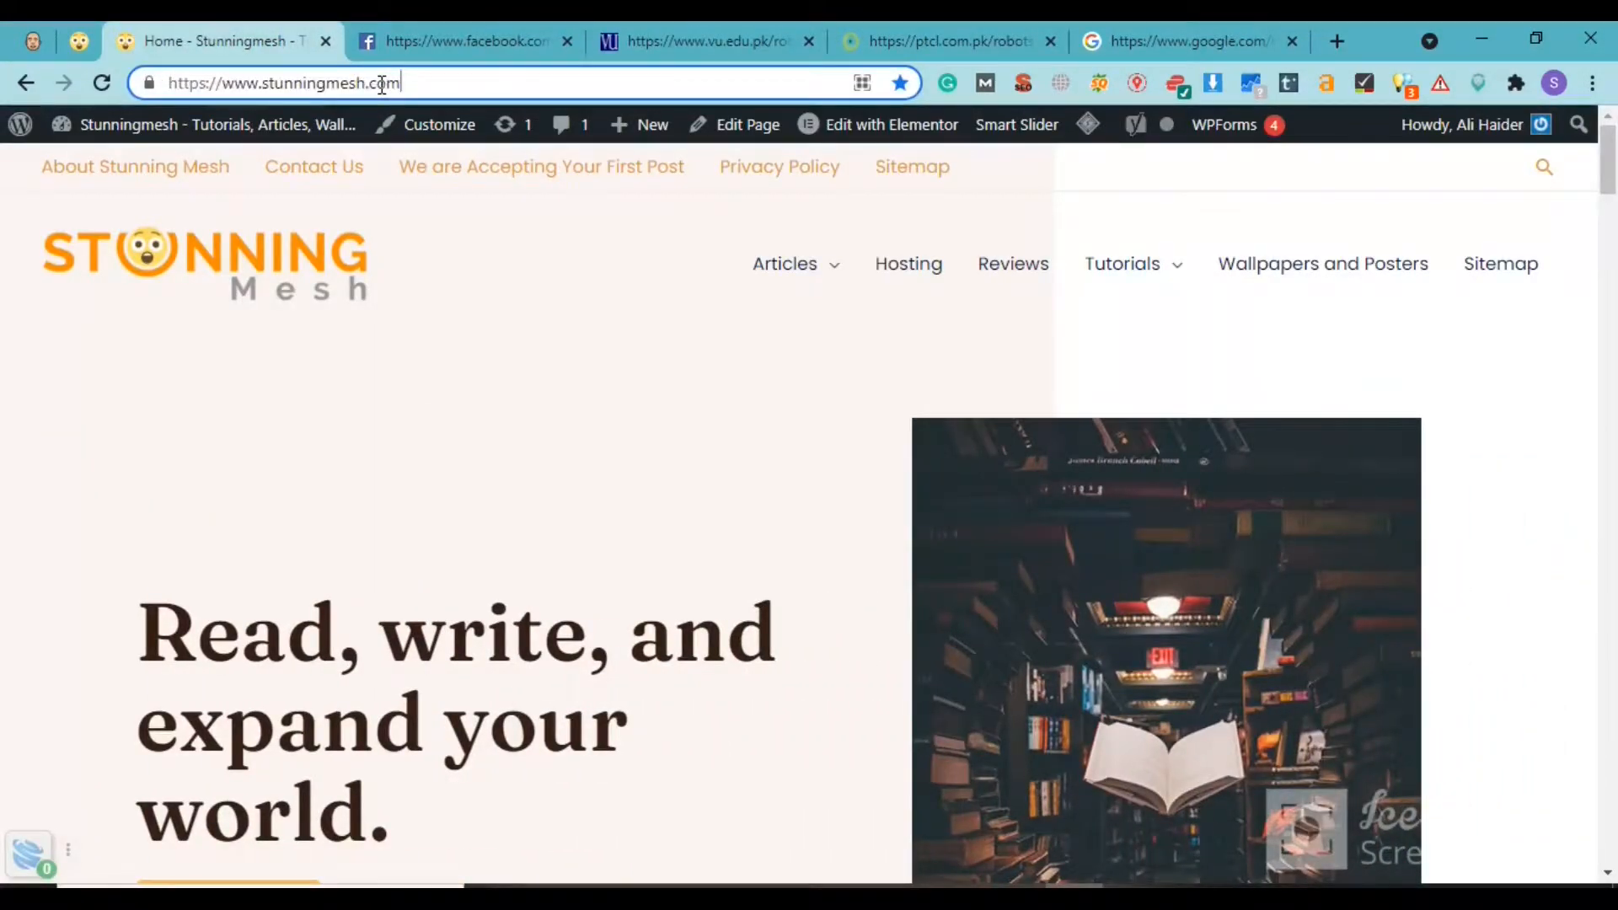
type("/")
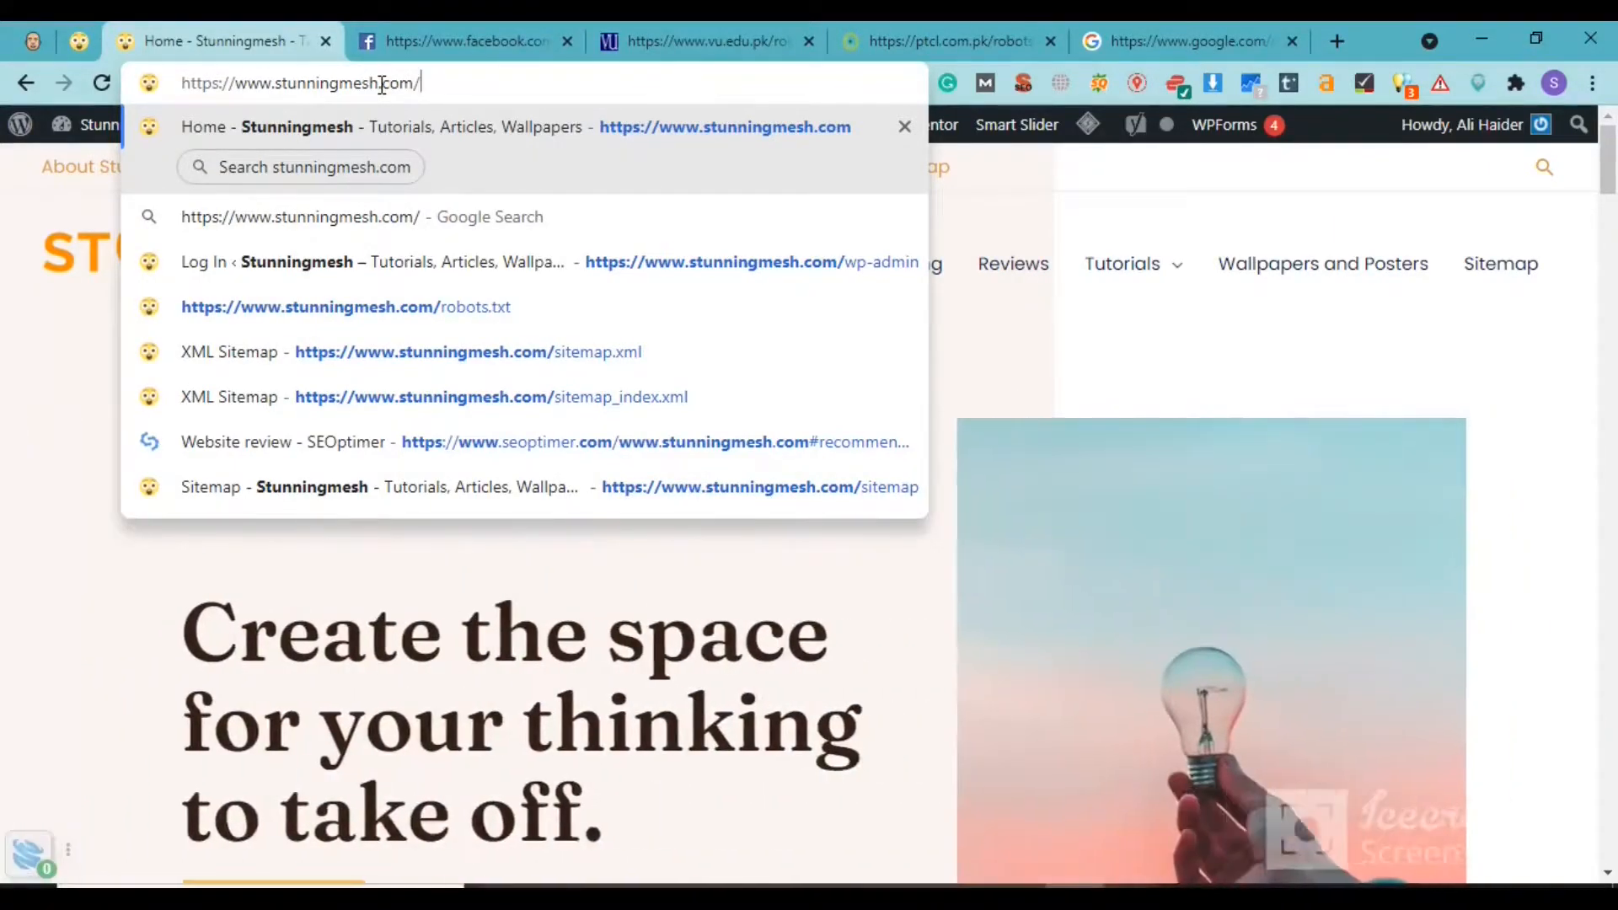
type("robo")
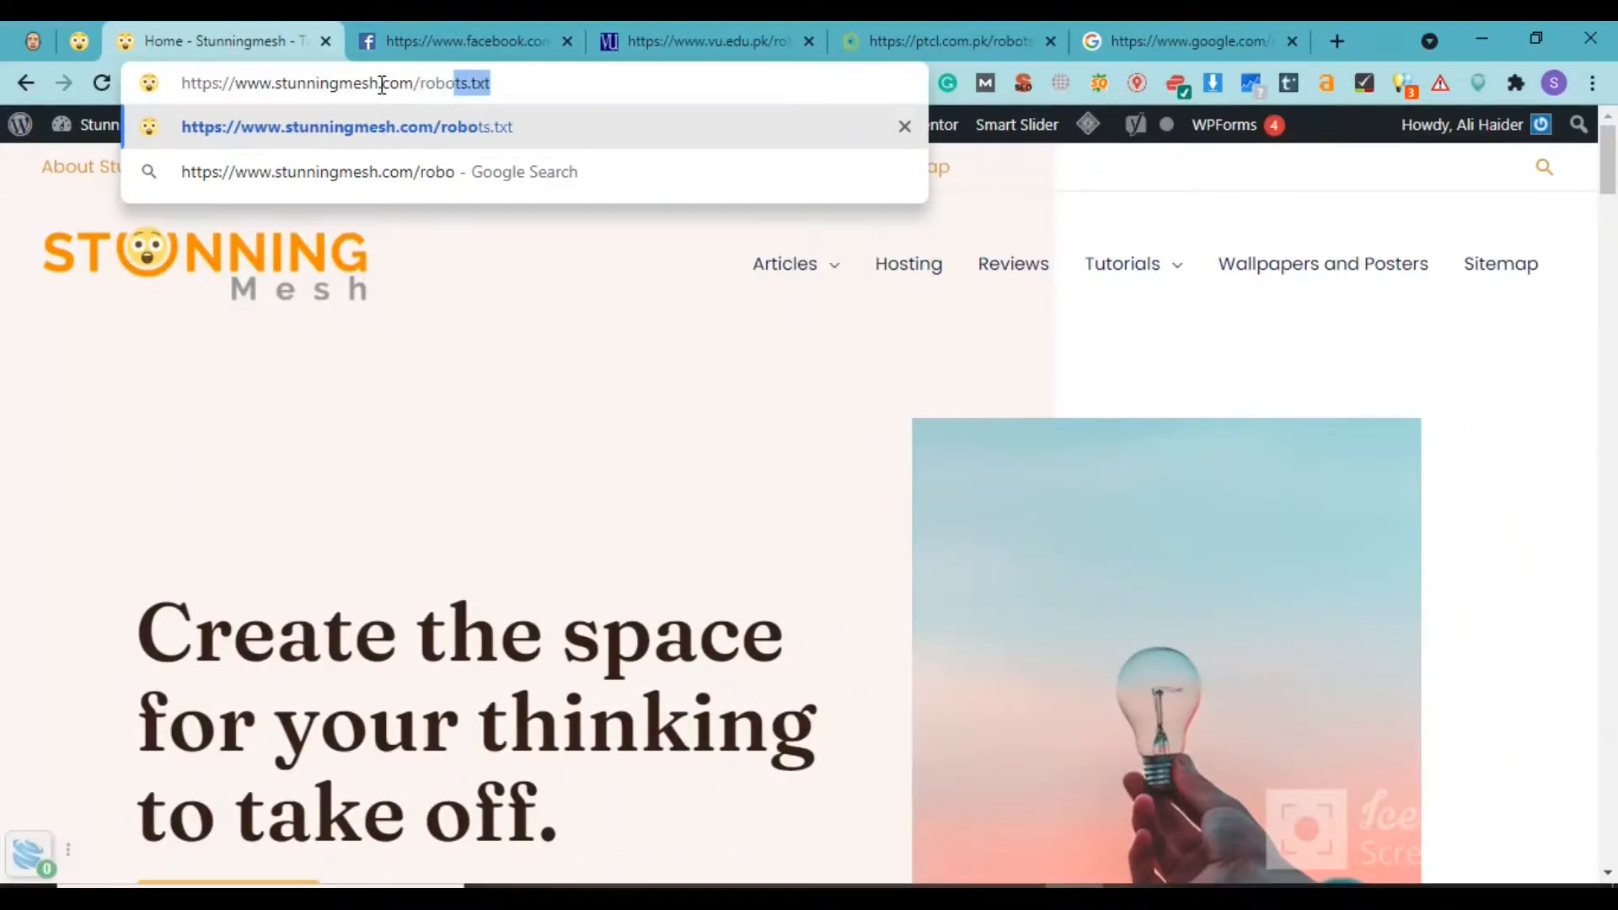
type("ts.txt")
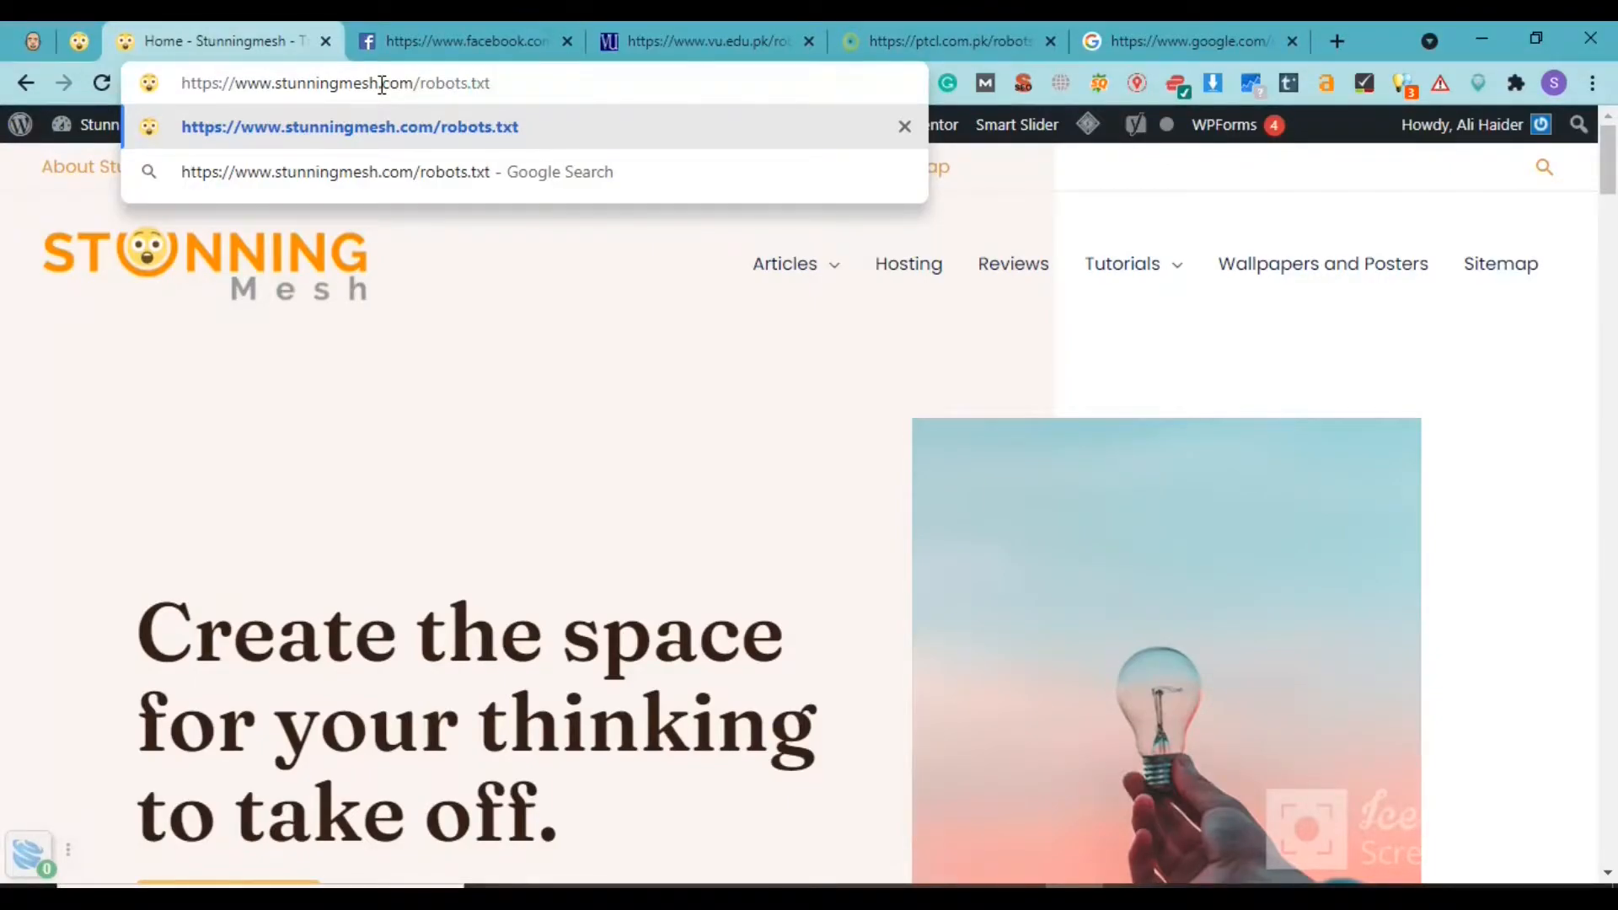
key("Return")
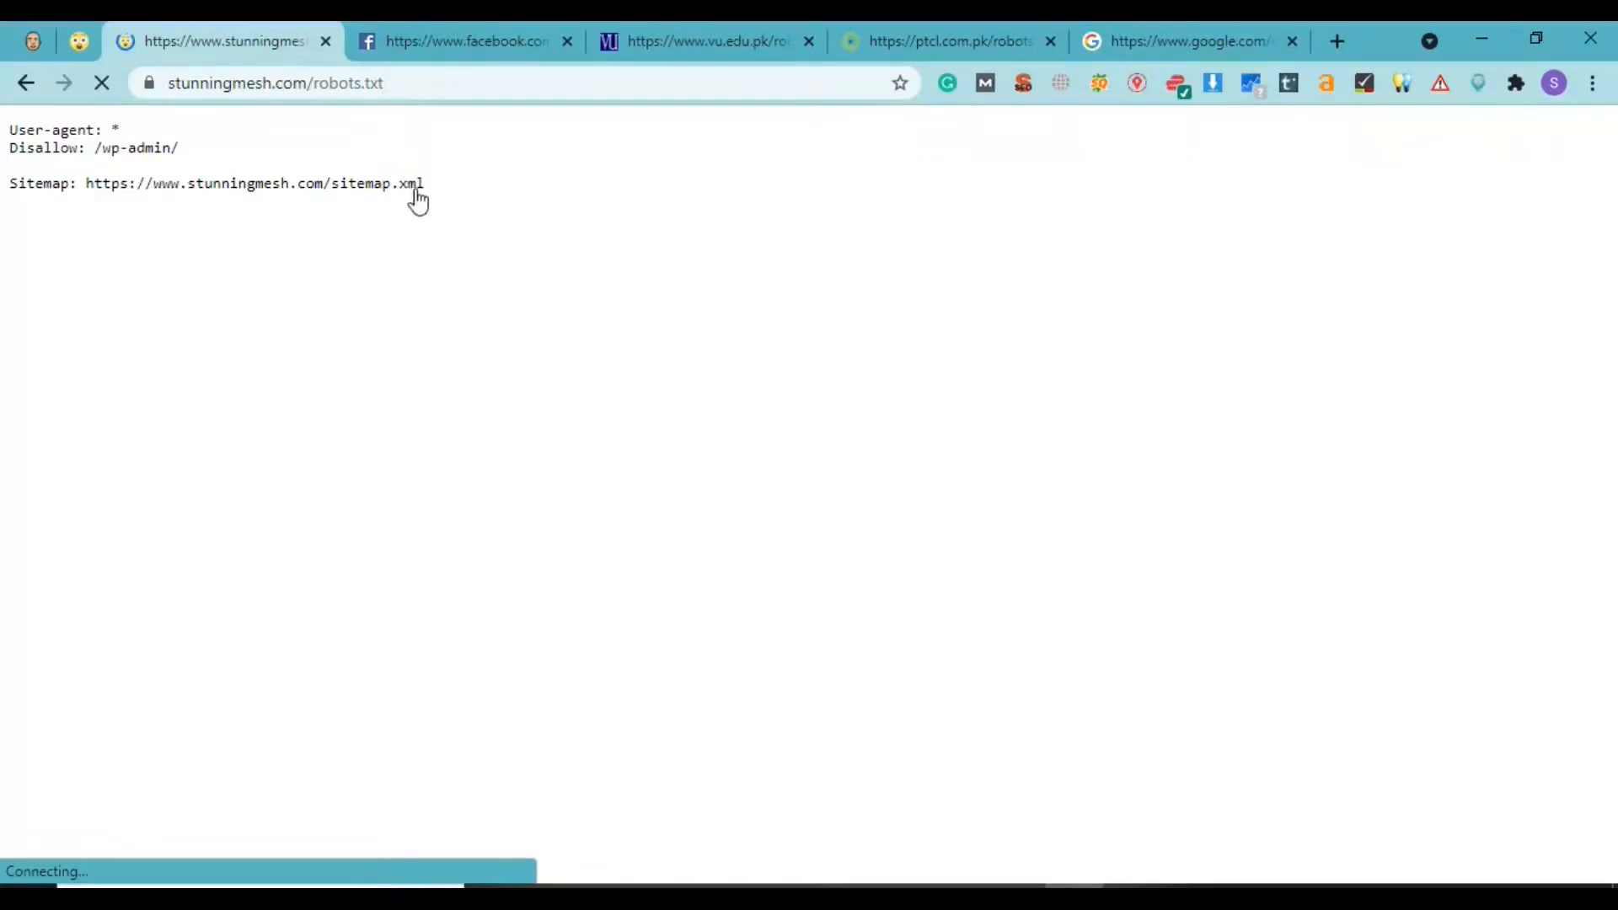
- Copy the entire Stunningmesh robots.txt content into a new Notepad document and maximize the Notepad window
key("ctrl+a")
key("ctrl+c")
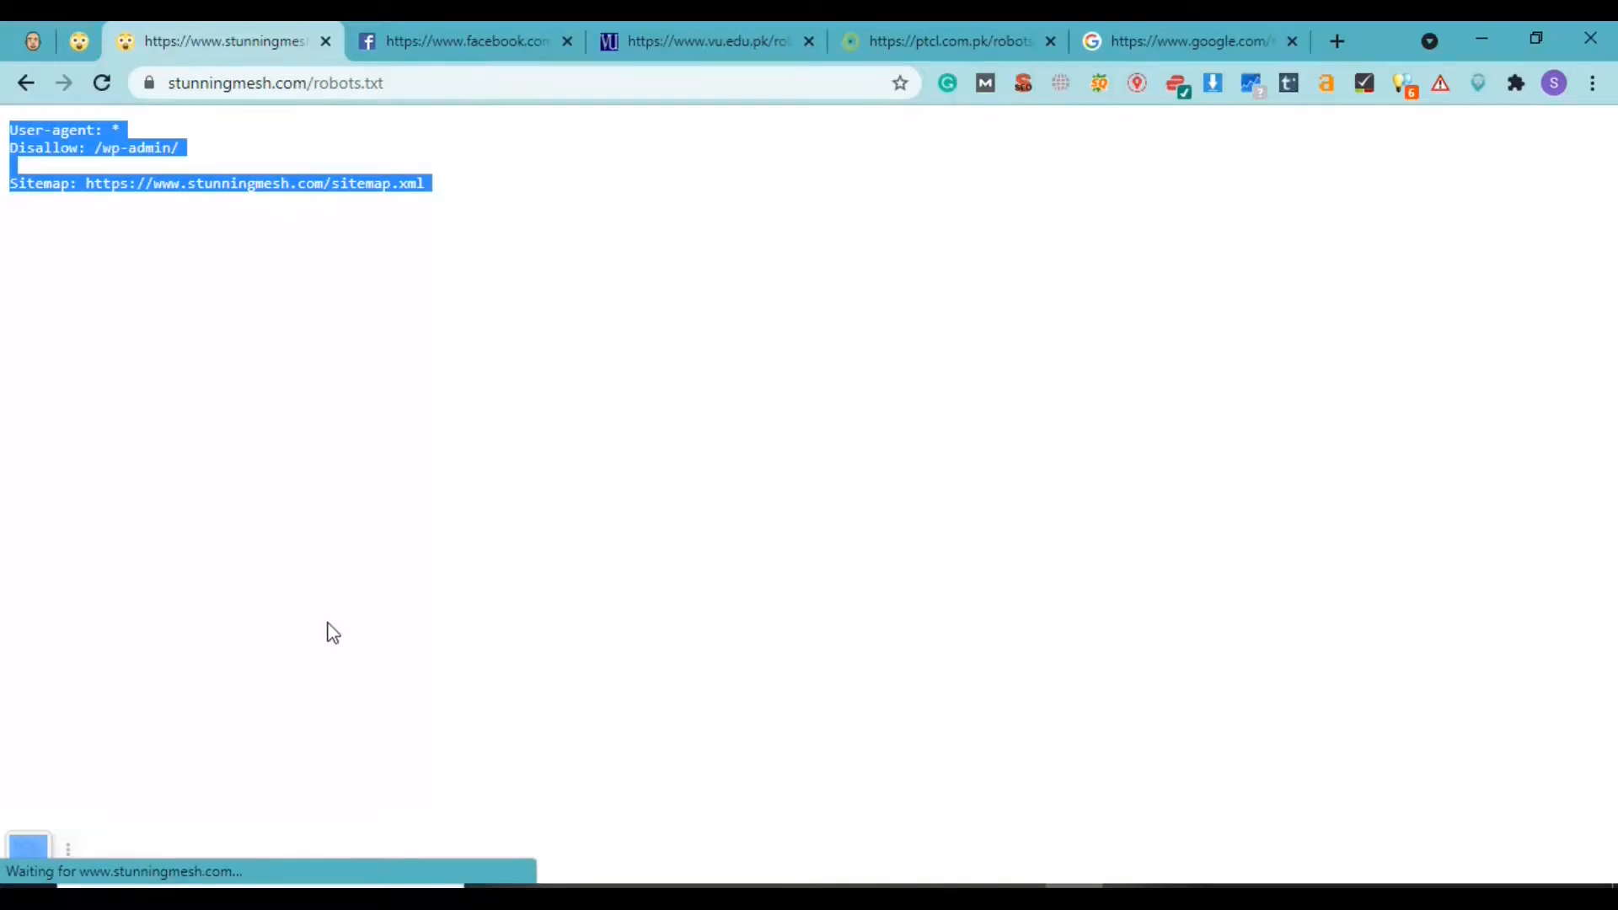
key("super")
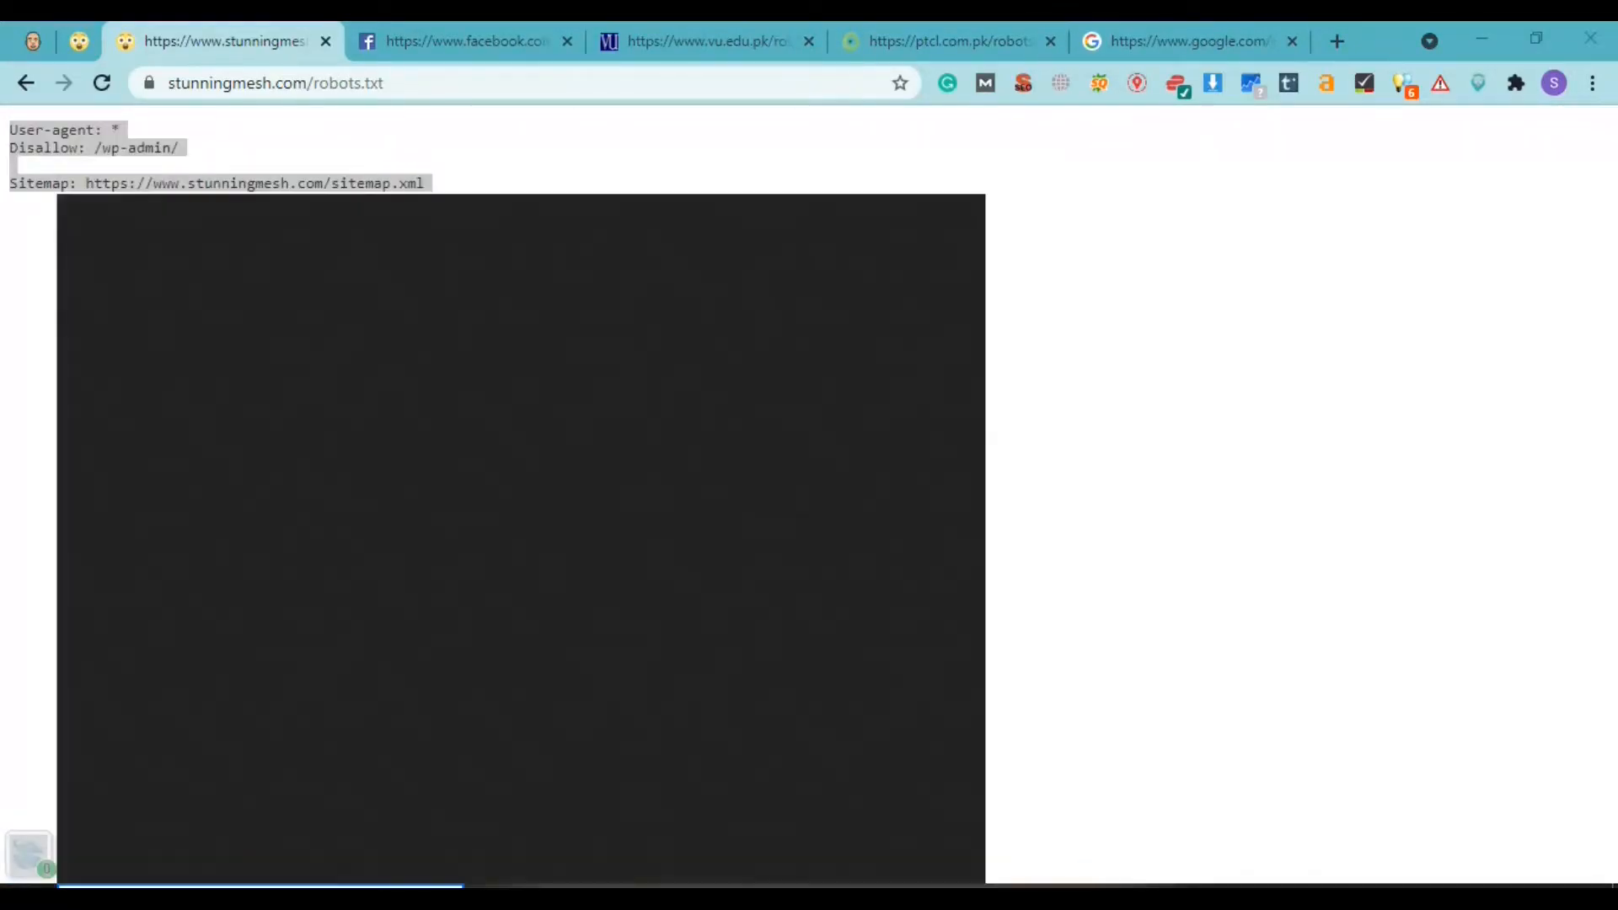
type("note")
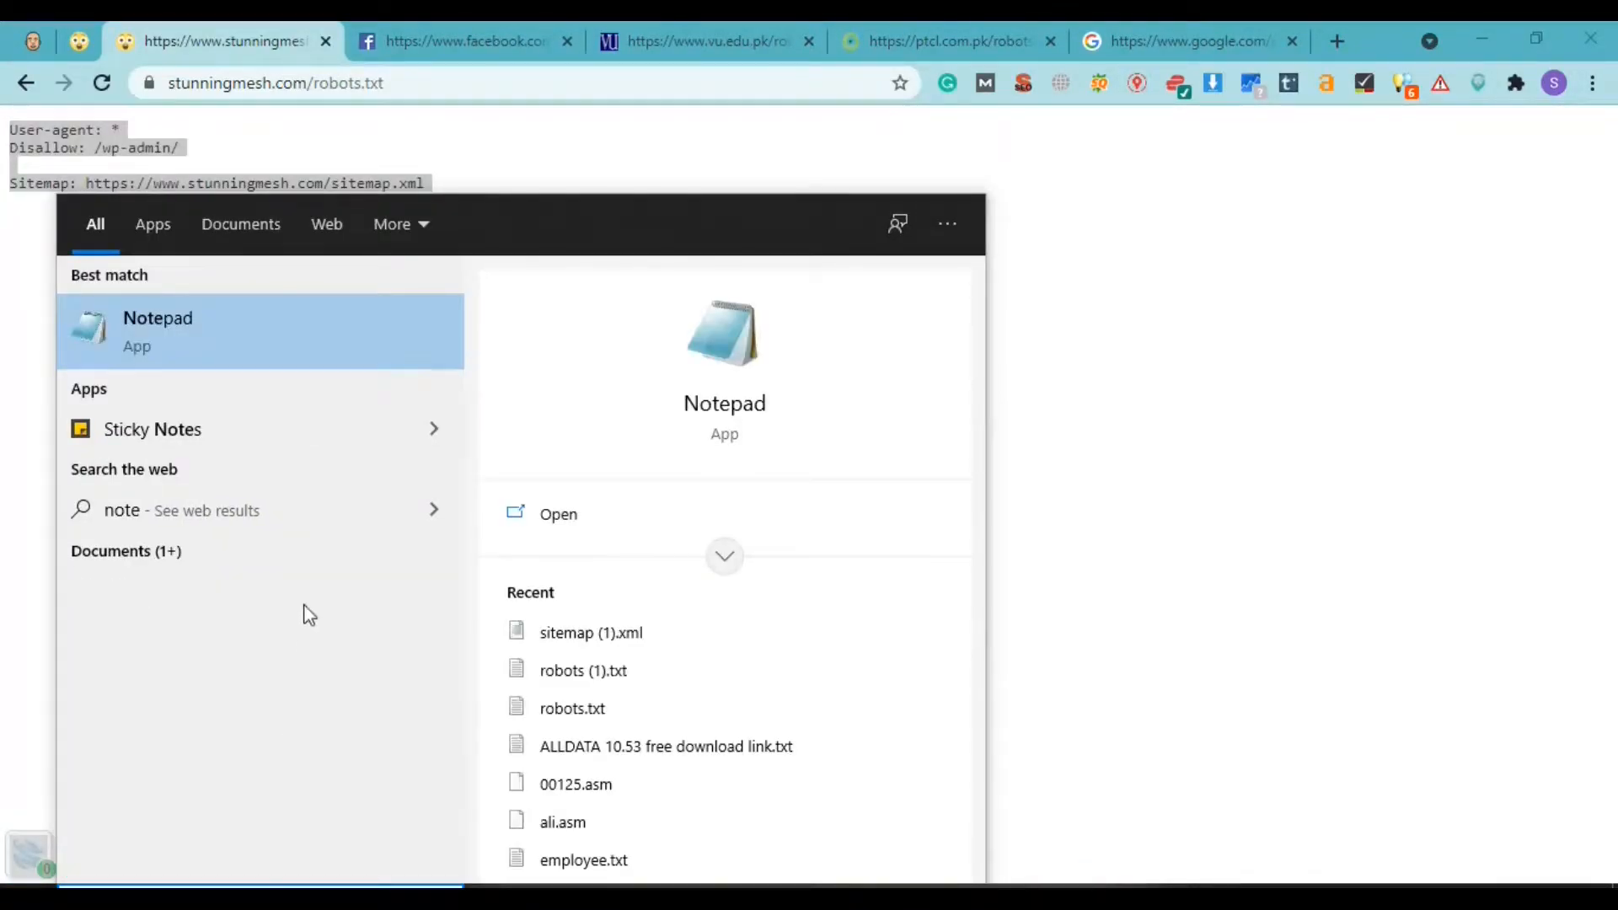
left_click(332, 364)
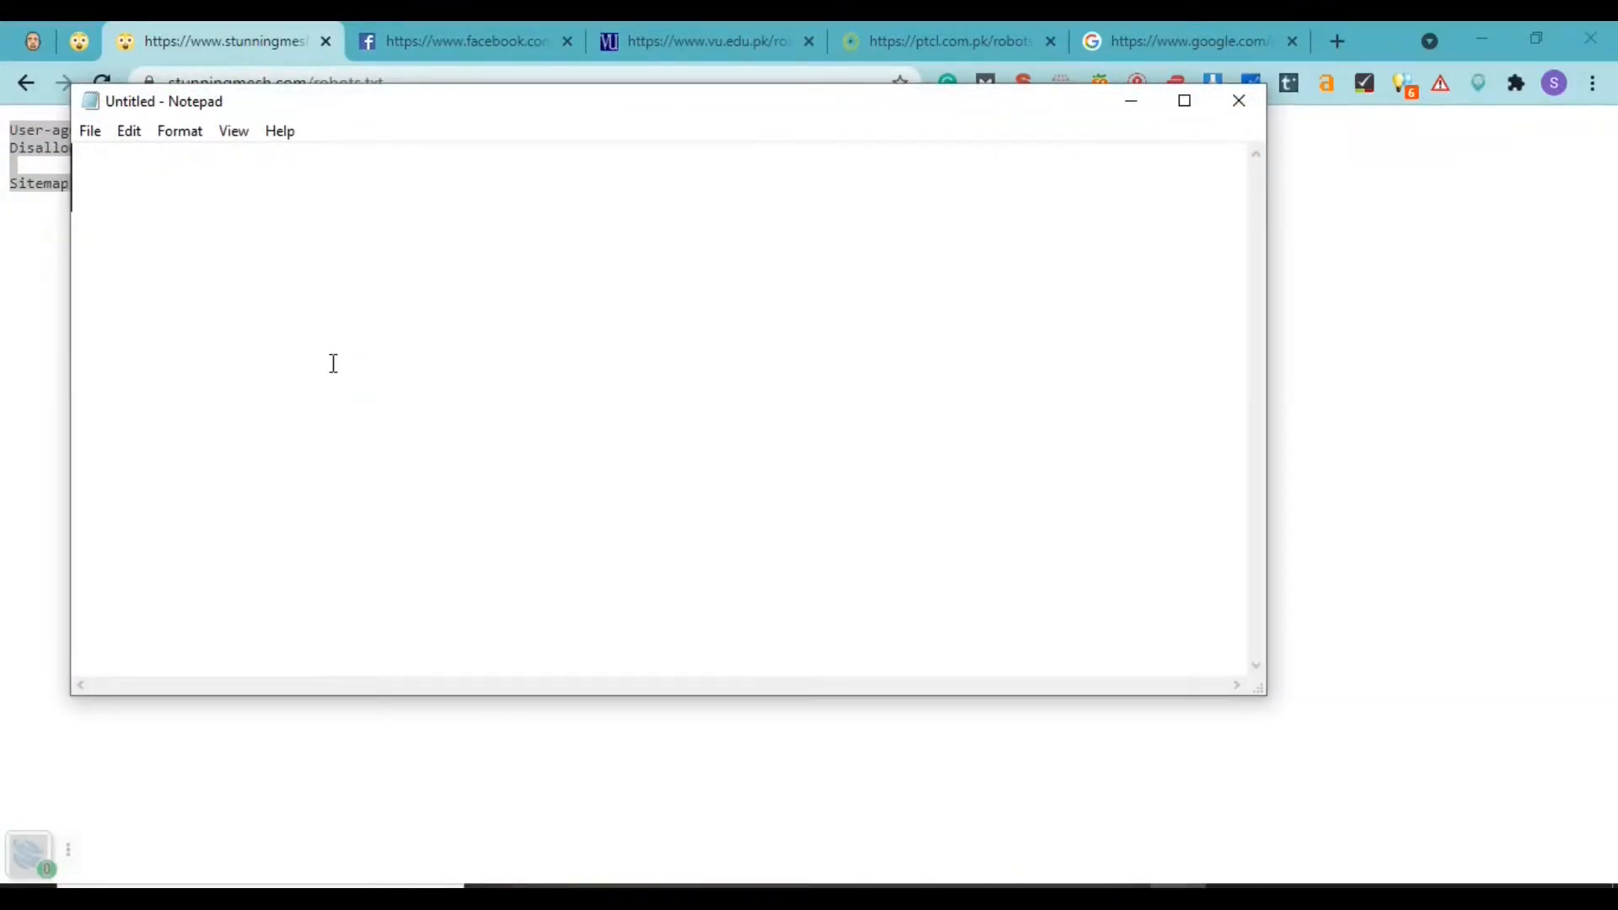
key("ctrl+v")
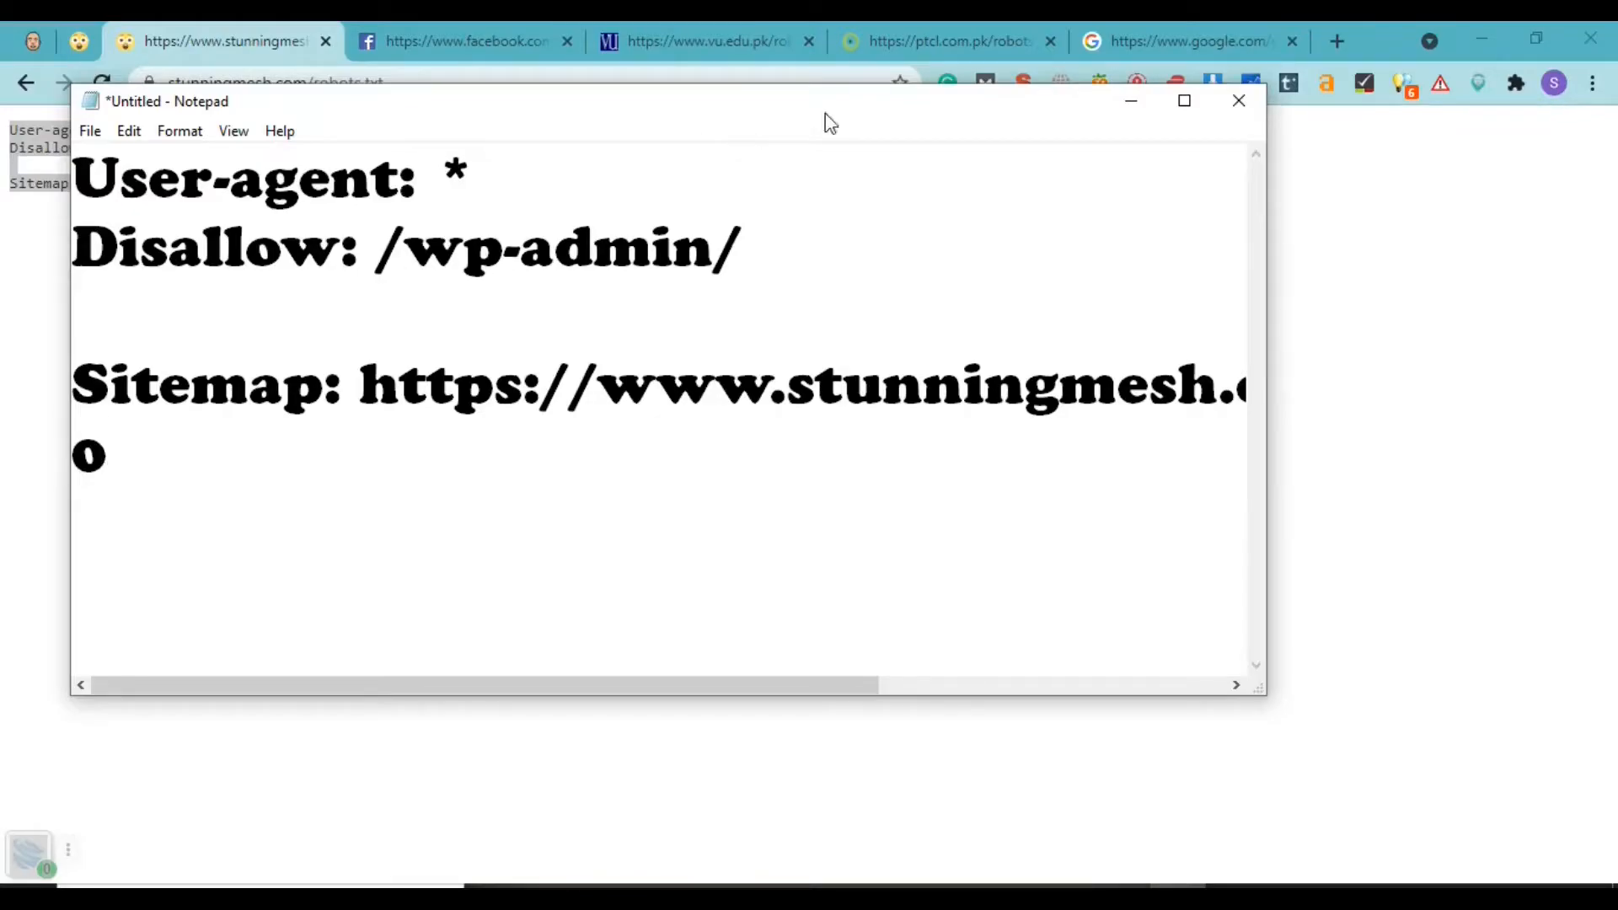
left_click(1184, 101)
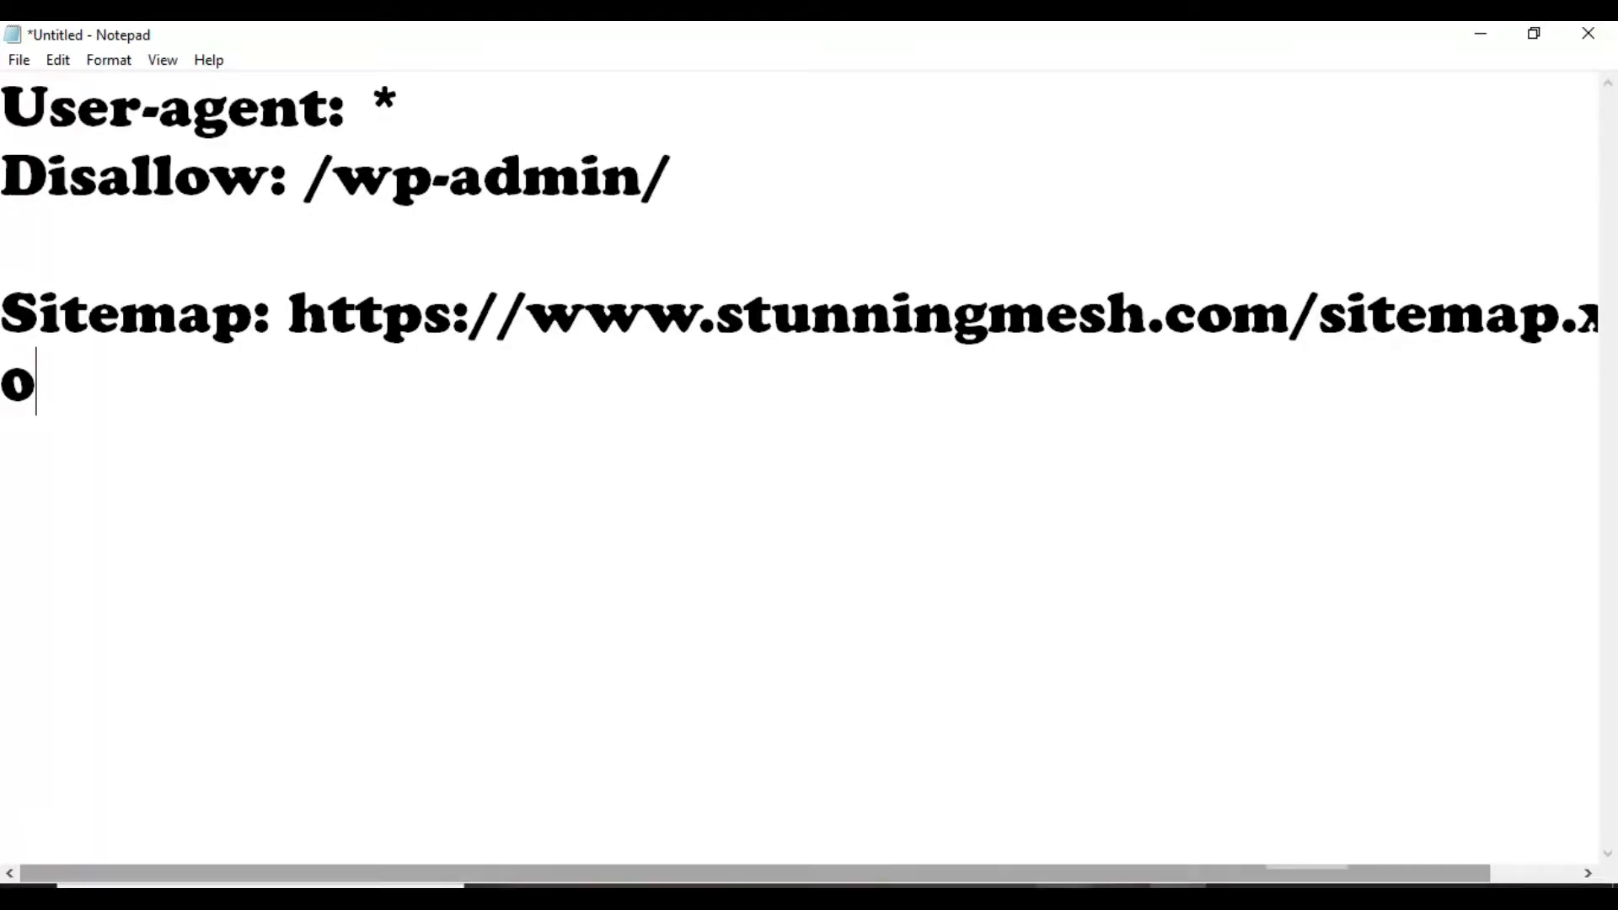
left_click(1065, 897)
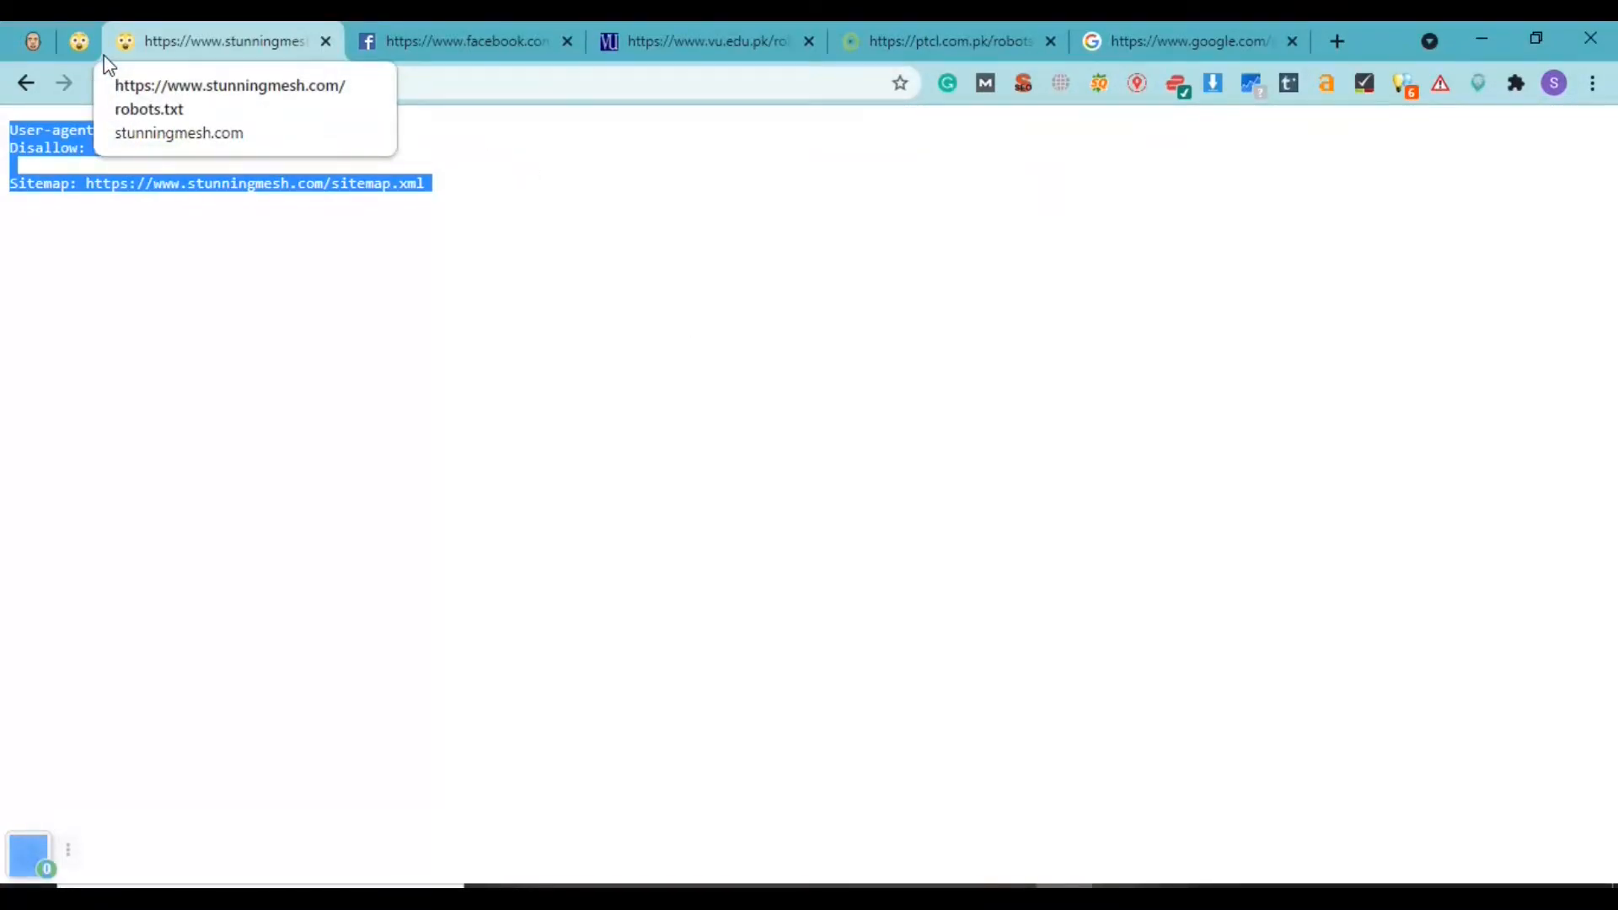
left_click(341, 93)
left_click(328, 91)
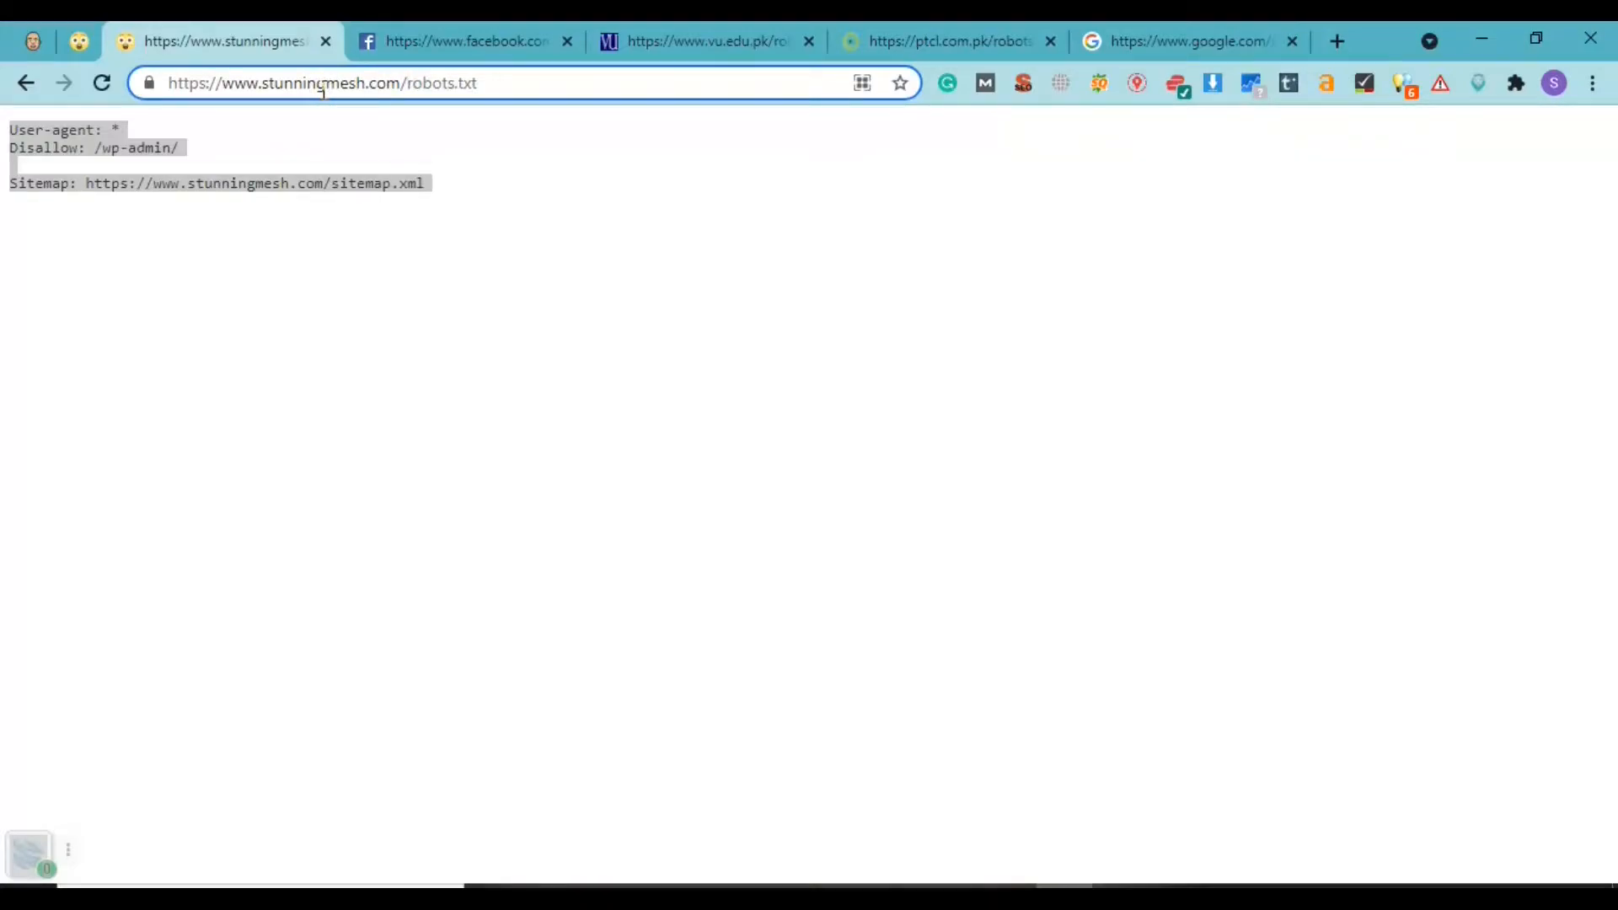
key("shift+Left")
key("shift+Left")
key("shift+Left")
key("shift+Left")
key("shift+Left")
key("shift+Left")
key("shift+Left")
key("shift+Left")
key("shift+Left")
key("shift+Left")
key("shift+Left")
key("shift+Left")
key("shift+Left")
key("shift+Left")
key("shift+Left")
key("shift+Left")
key("shift+Left")
key("shift+Left")
key("shift+Left")
key("shift+Left")
key("shift+Left")
key("shift+Left")
key("shift+Left")
key("shift+Left")
key("shift+Left")
key("shift+Left")
key("ctrl+c")
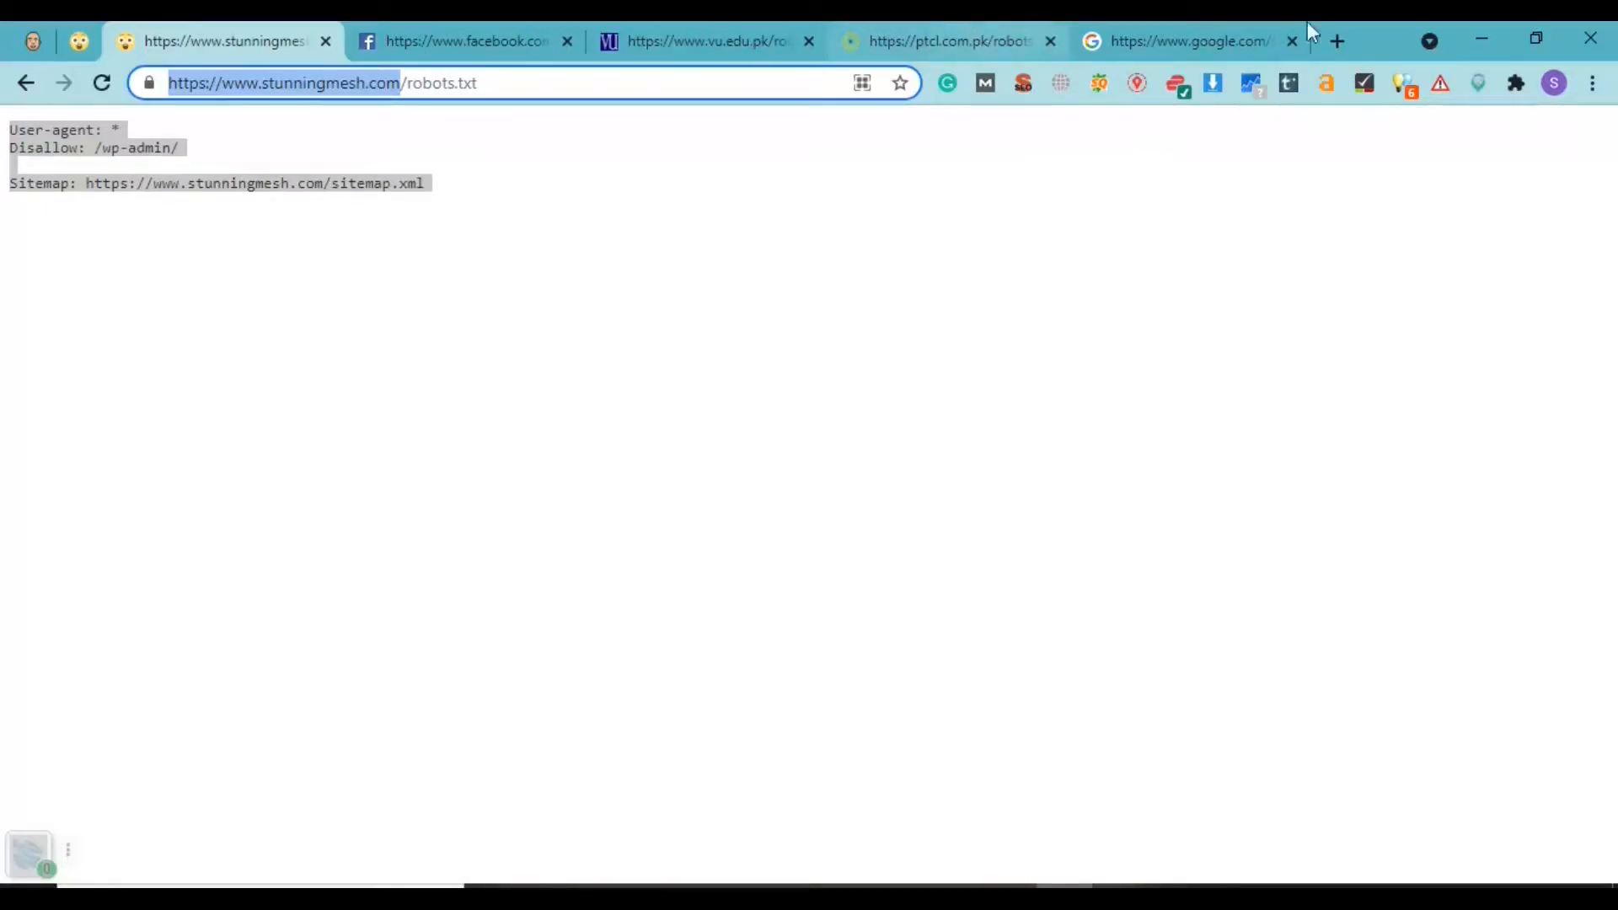
- Open the Stunningmesh home page in a new tab using the copied address
left_click(1335, 38)
left_click(855, 86)
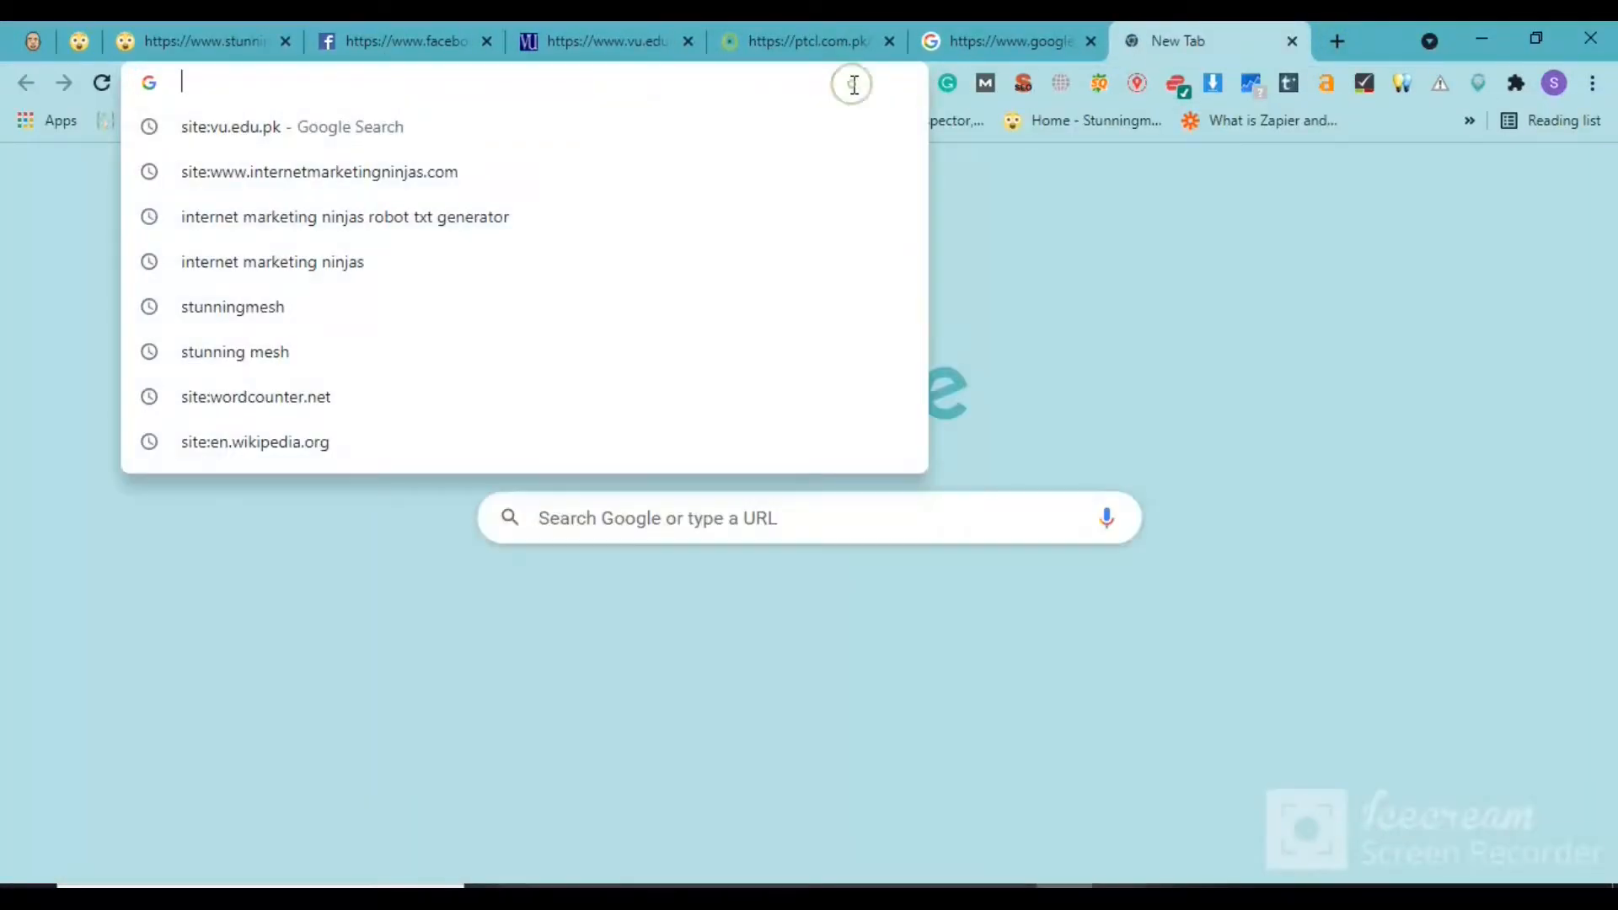
key("ctrl+v")
key("Return")
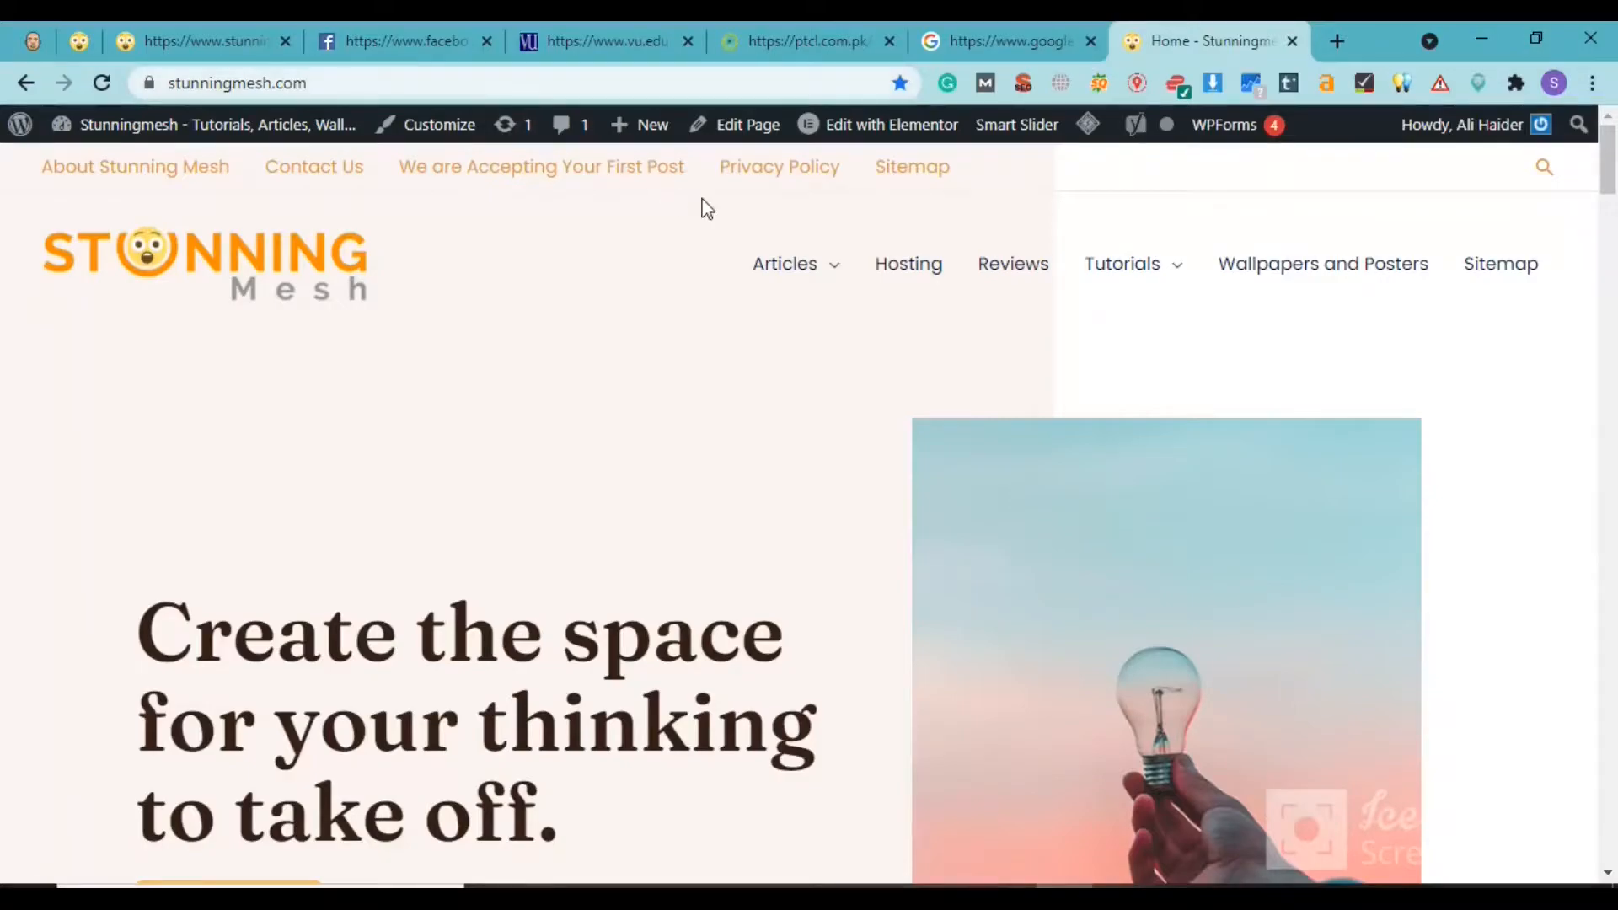
- Open the site's Articles page and highlight the articles/ path in its address
key("ctrl+l")
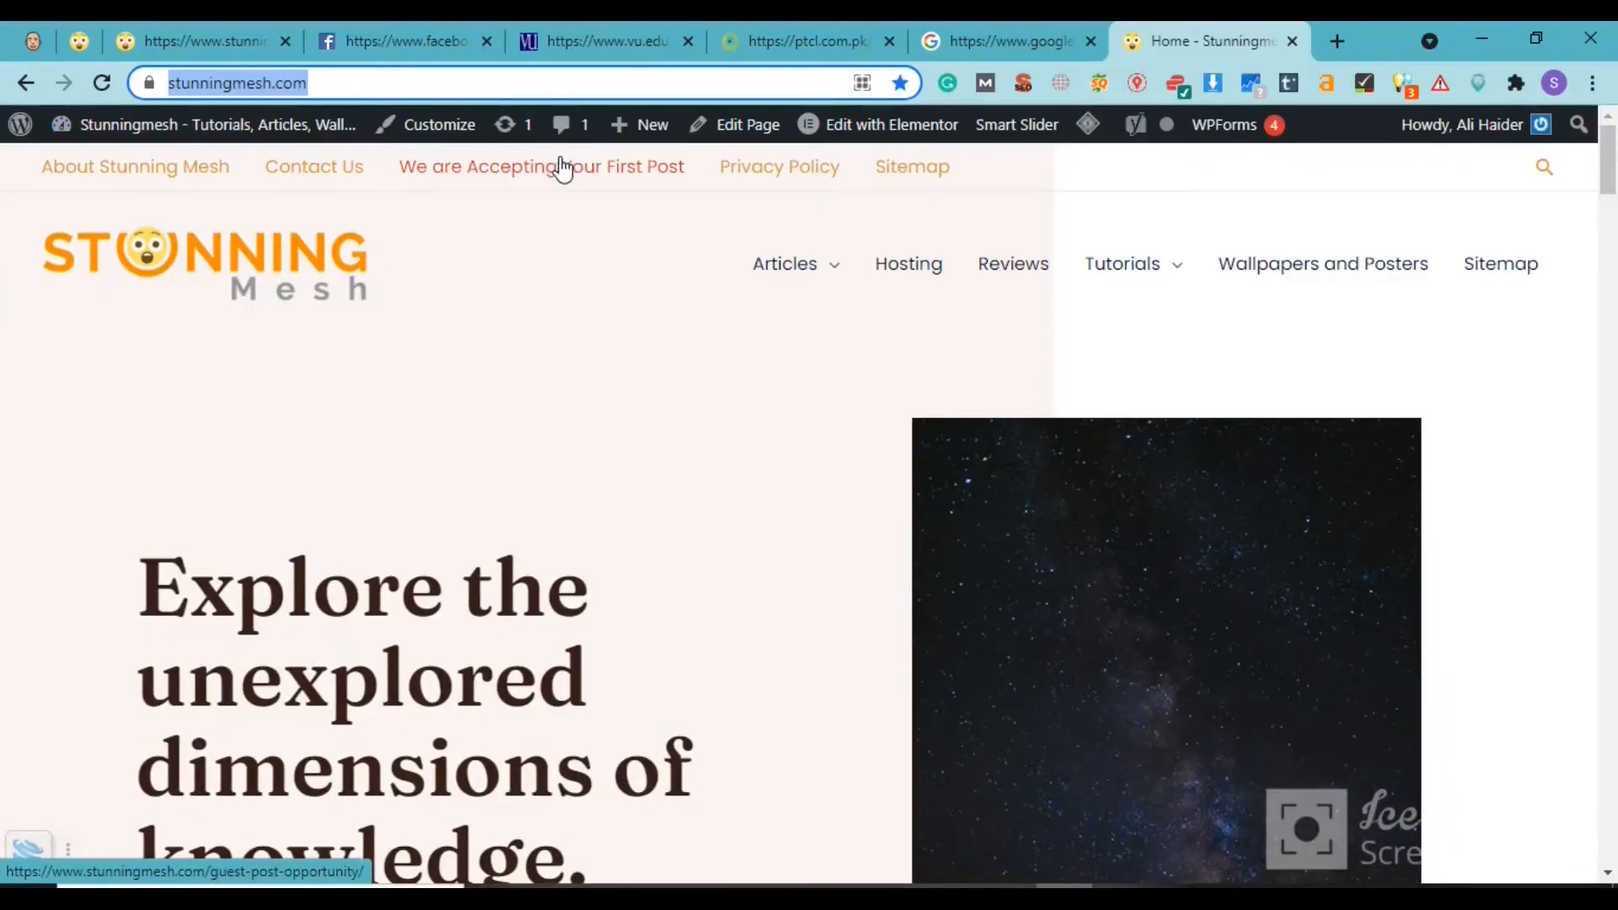
mouse_move(787, 278)
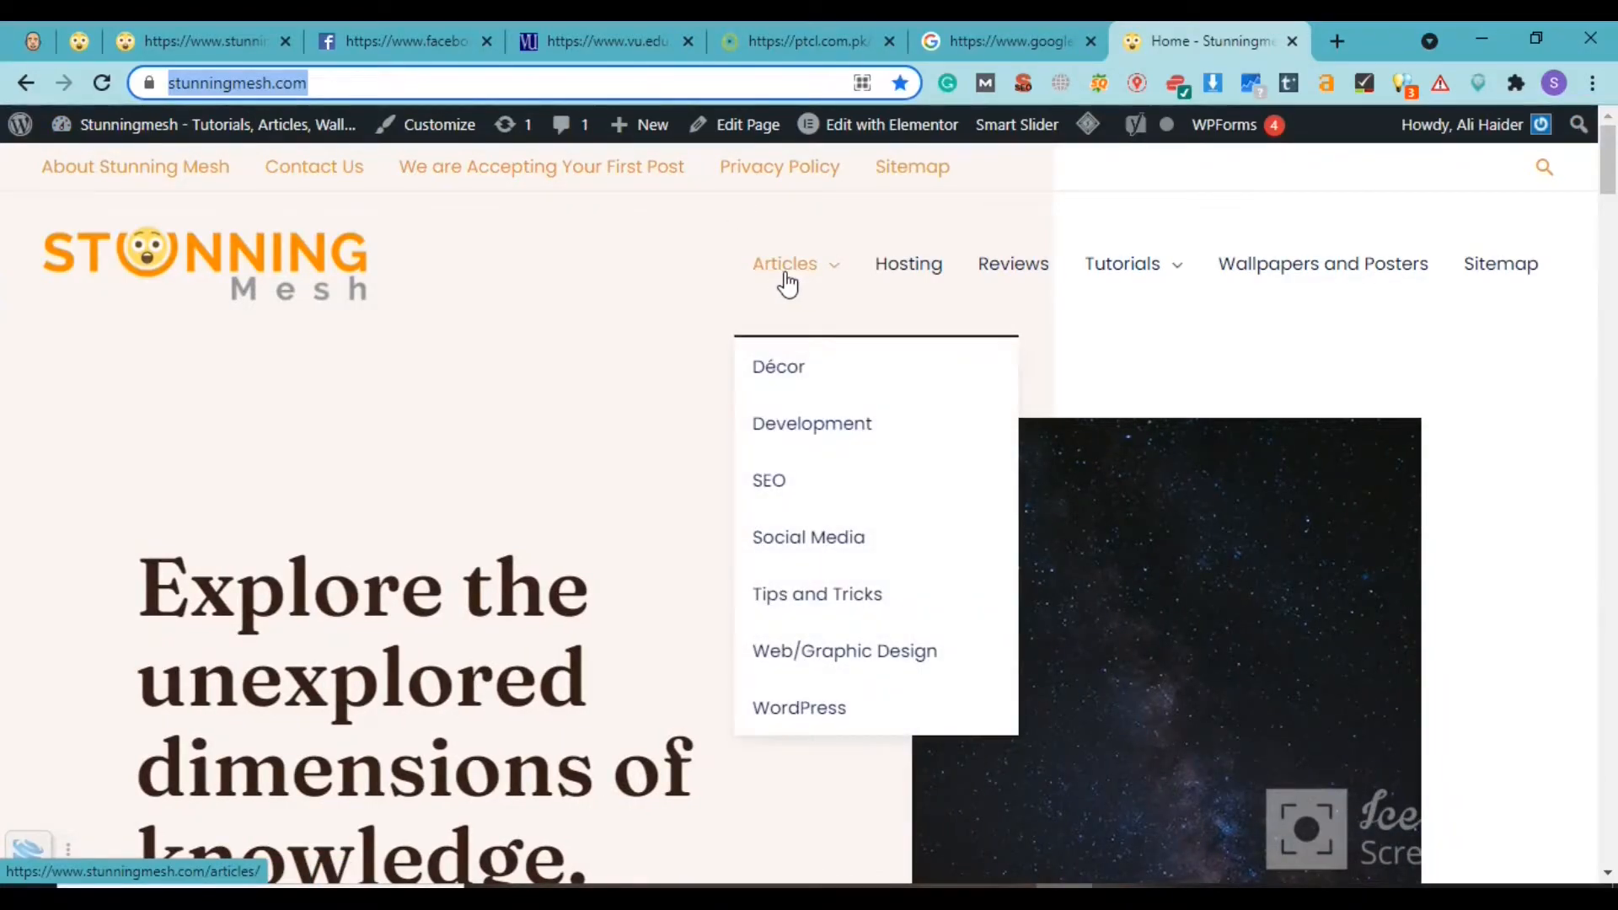
left_click(803, 283)
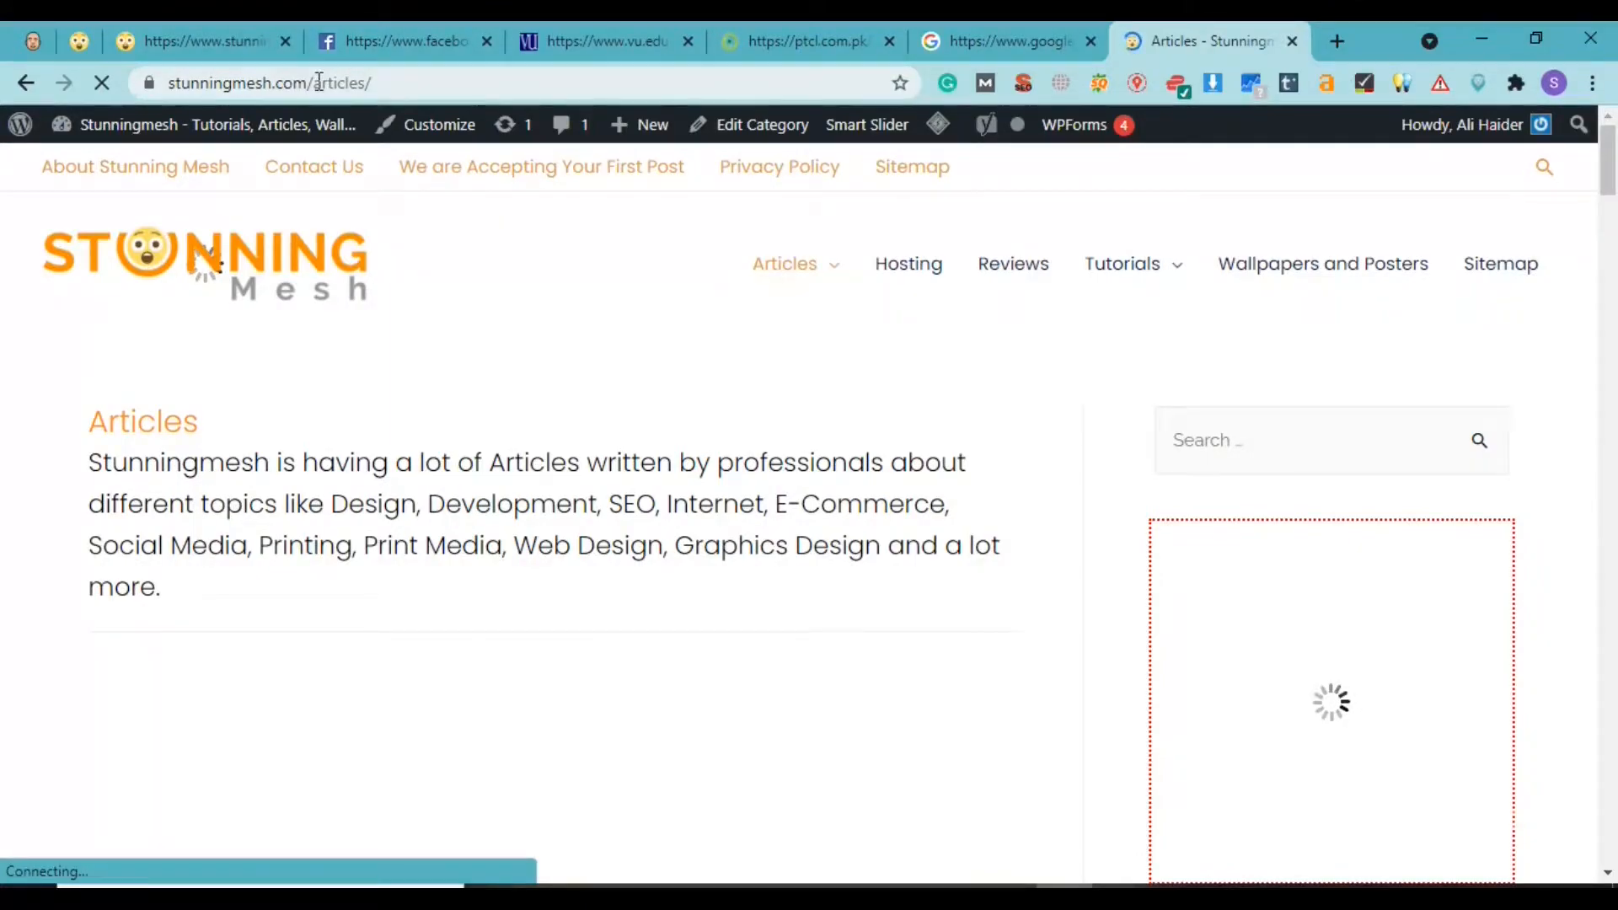
left_click_drag(312, 82, 385, 76)
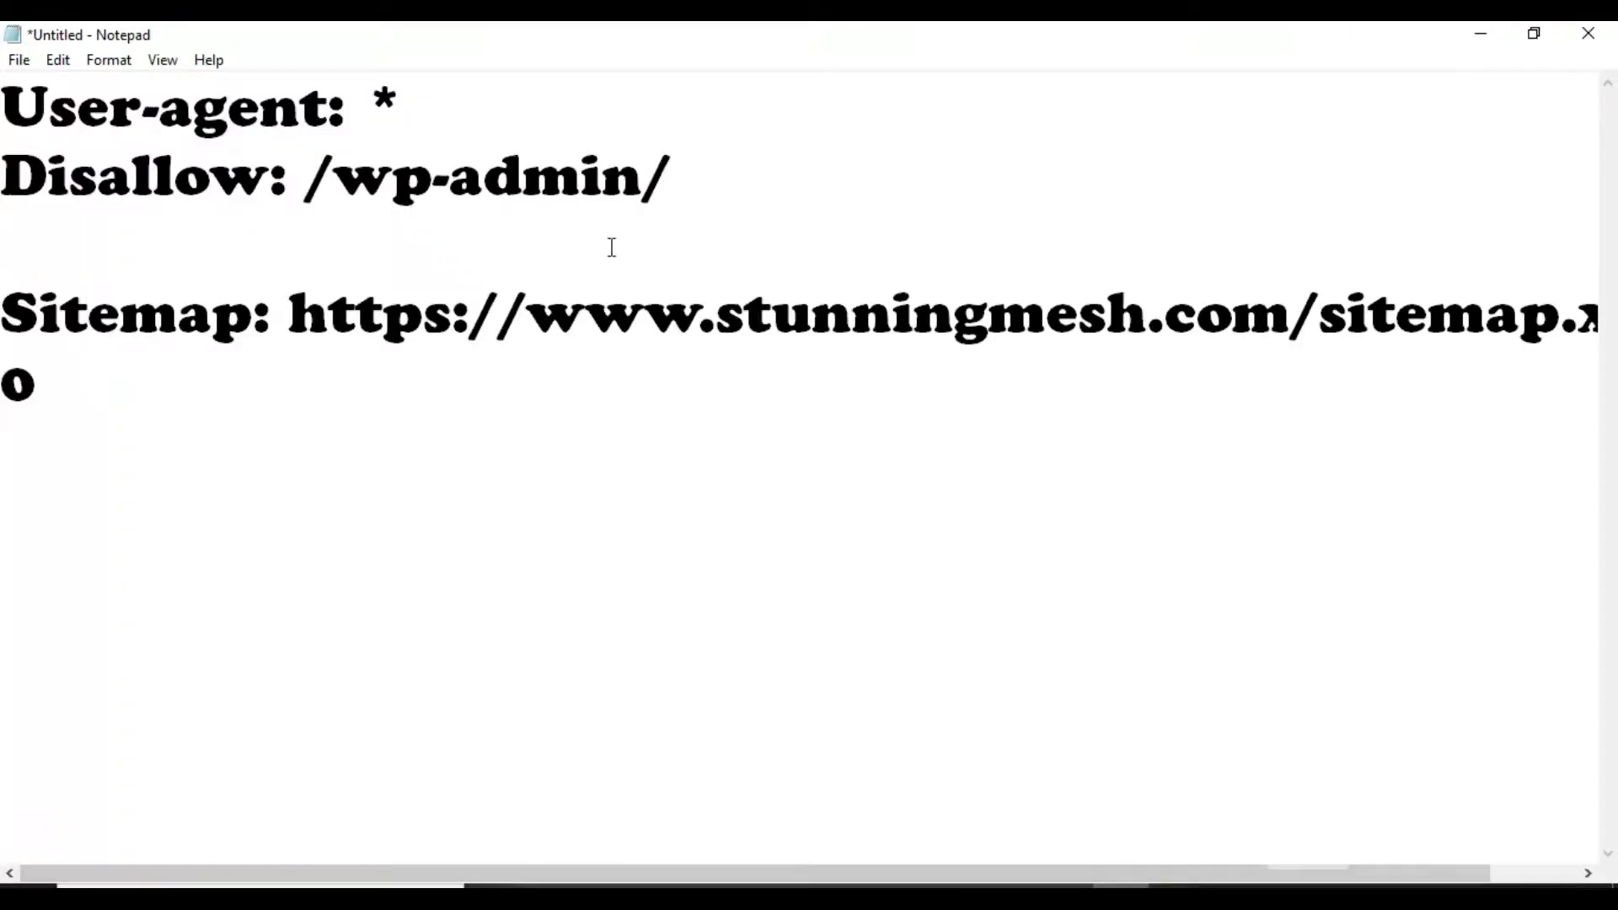
- Change the path in the Disallow line of the Notepad document to /articles/
left_click(666, 203)
key("BackSpace")
key("BackSpace")
key("BackSpace")
key("BackSpace")
key("BackSpace")
key("BackSpace")
key("BackSpace")
key("BackSpace")
key("BackSpace")
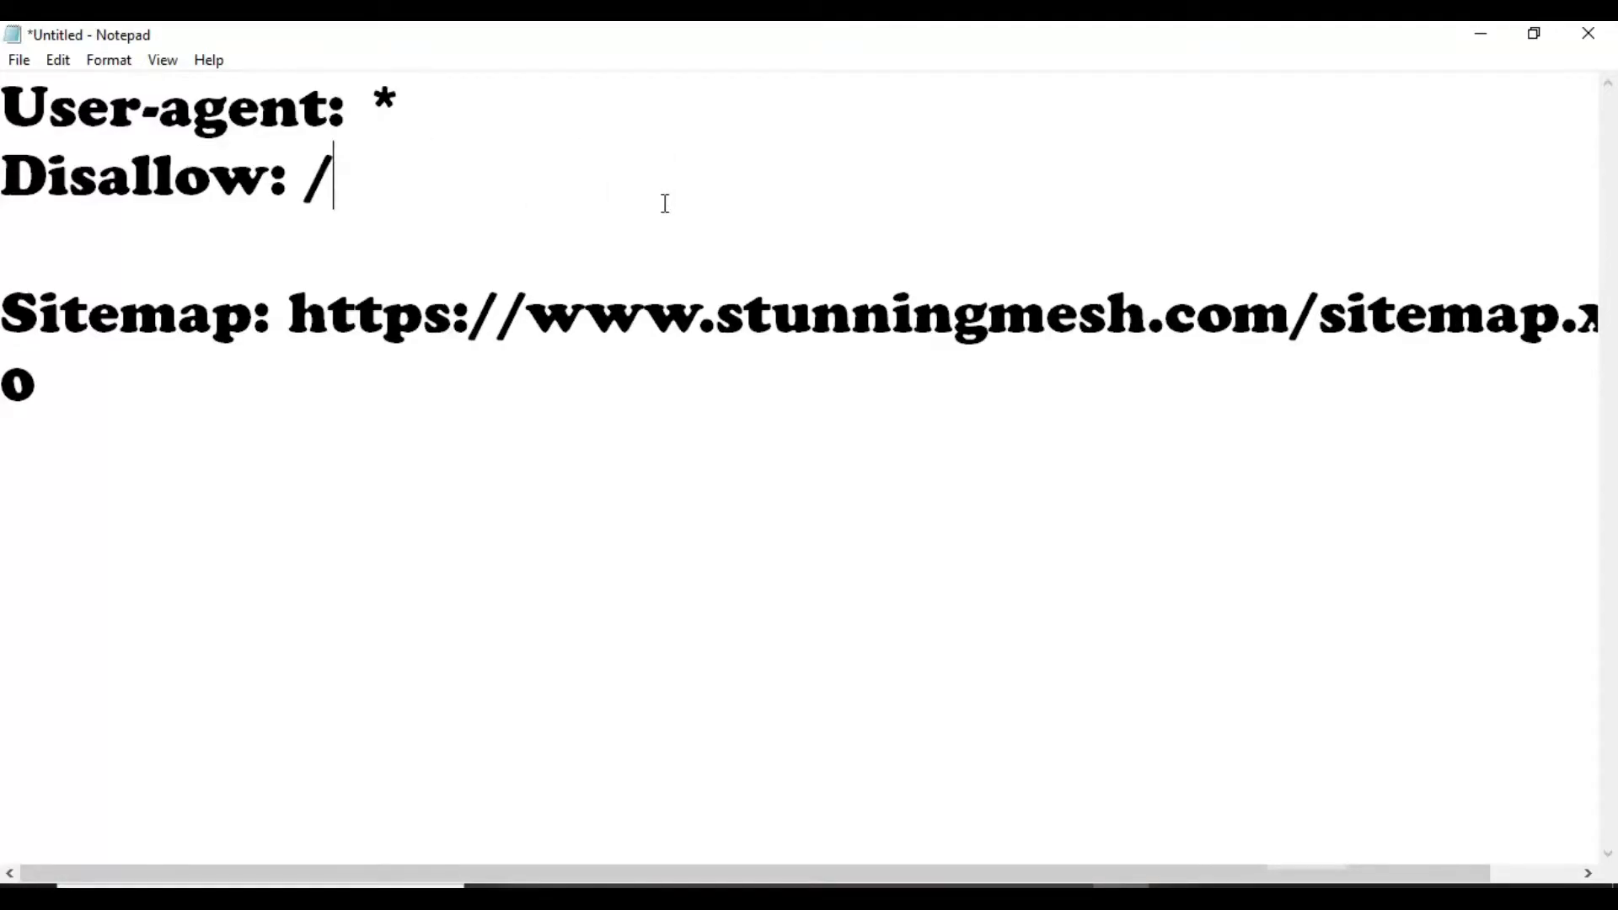
type("articles/")
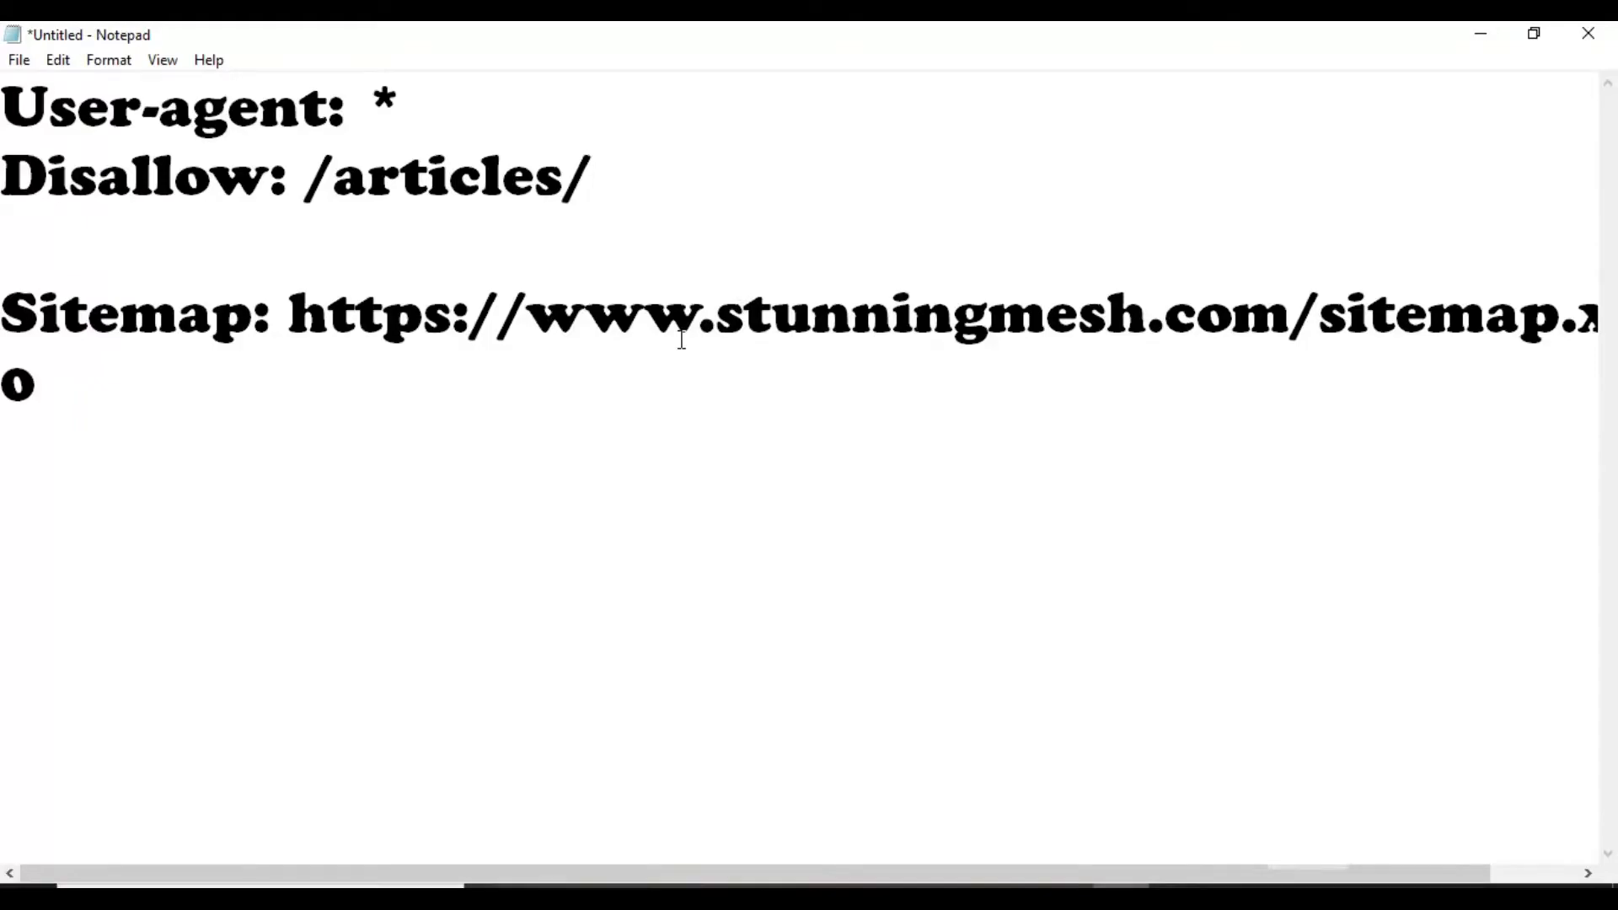
- Undo the last edits to the Disallow line so its path is /wp-admin/ again
key("ctrl+z")
key("ctrl+z")
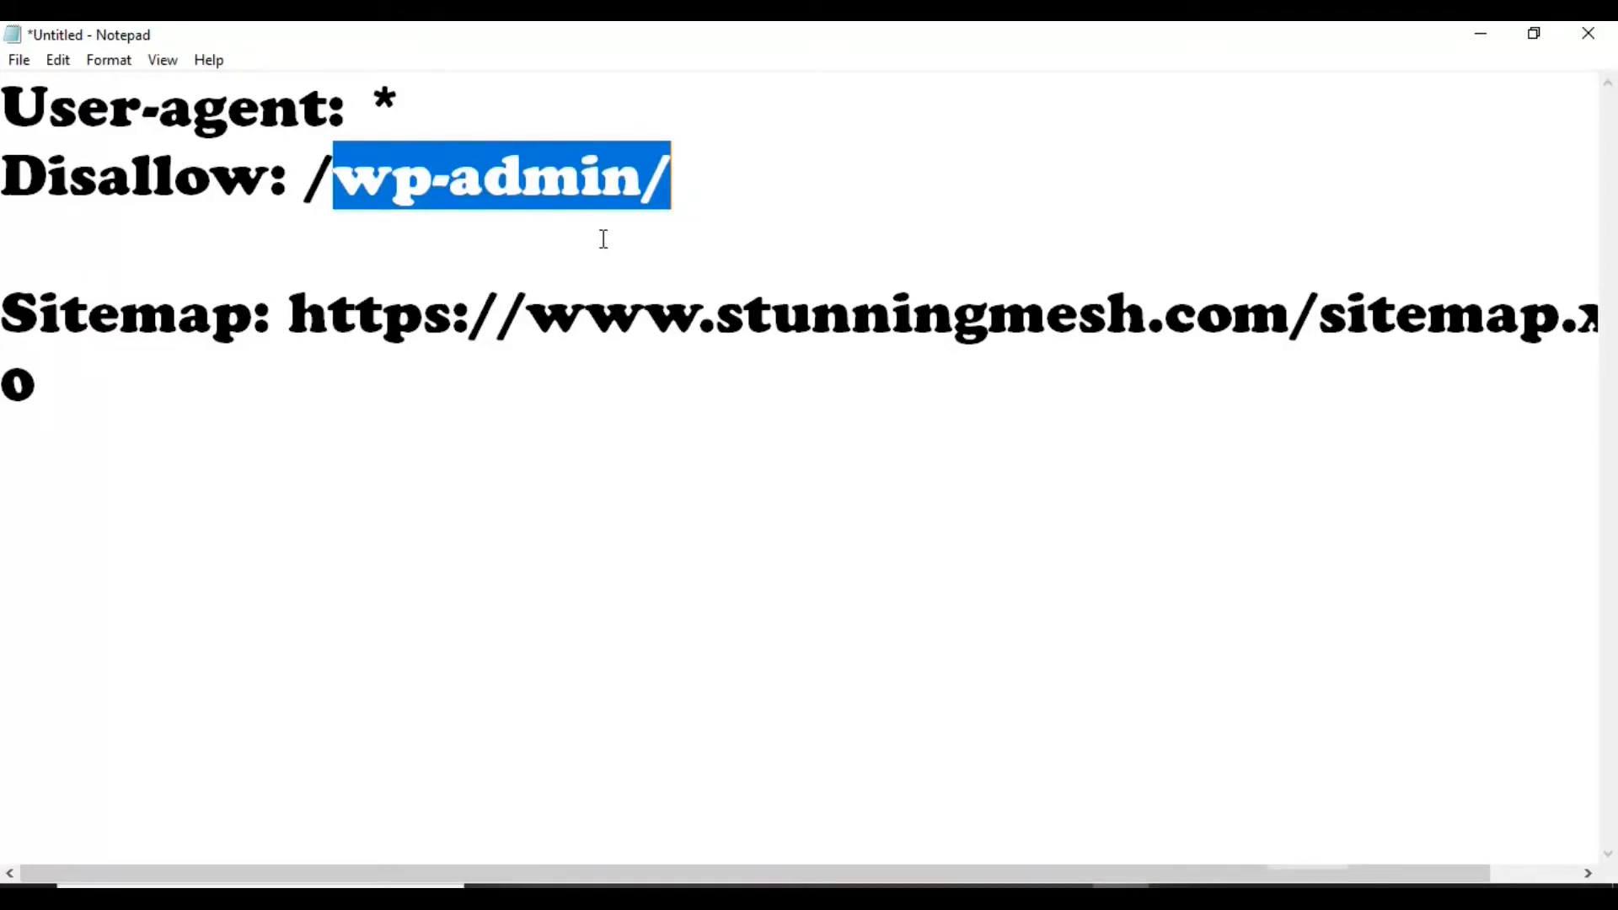
- Switch to Chrome, open the Stunningmesh site's Sitemap page and copy its full address
left_click_drag(761, 881, 650, 852)
left_click(996, 868)
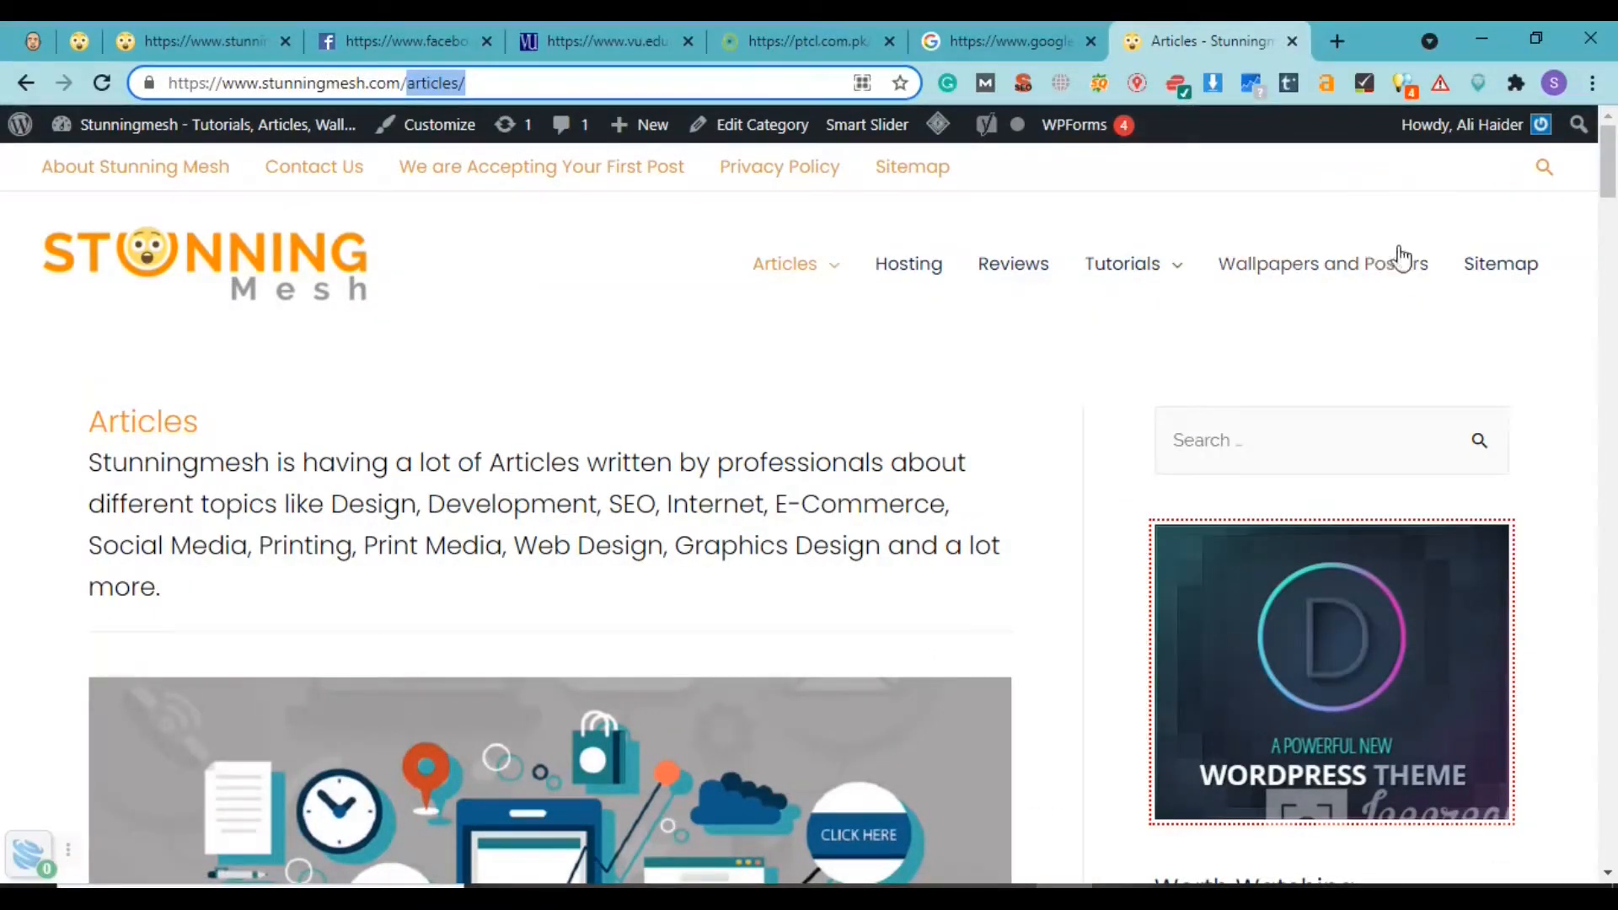
left_click(1497, 270)
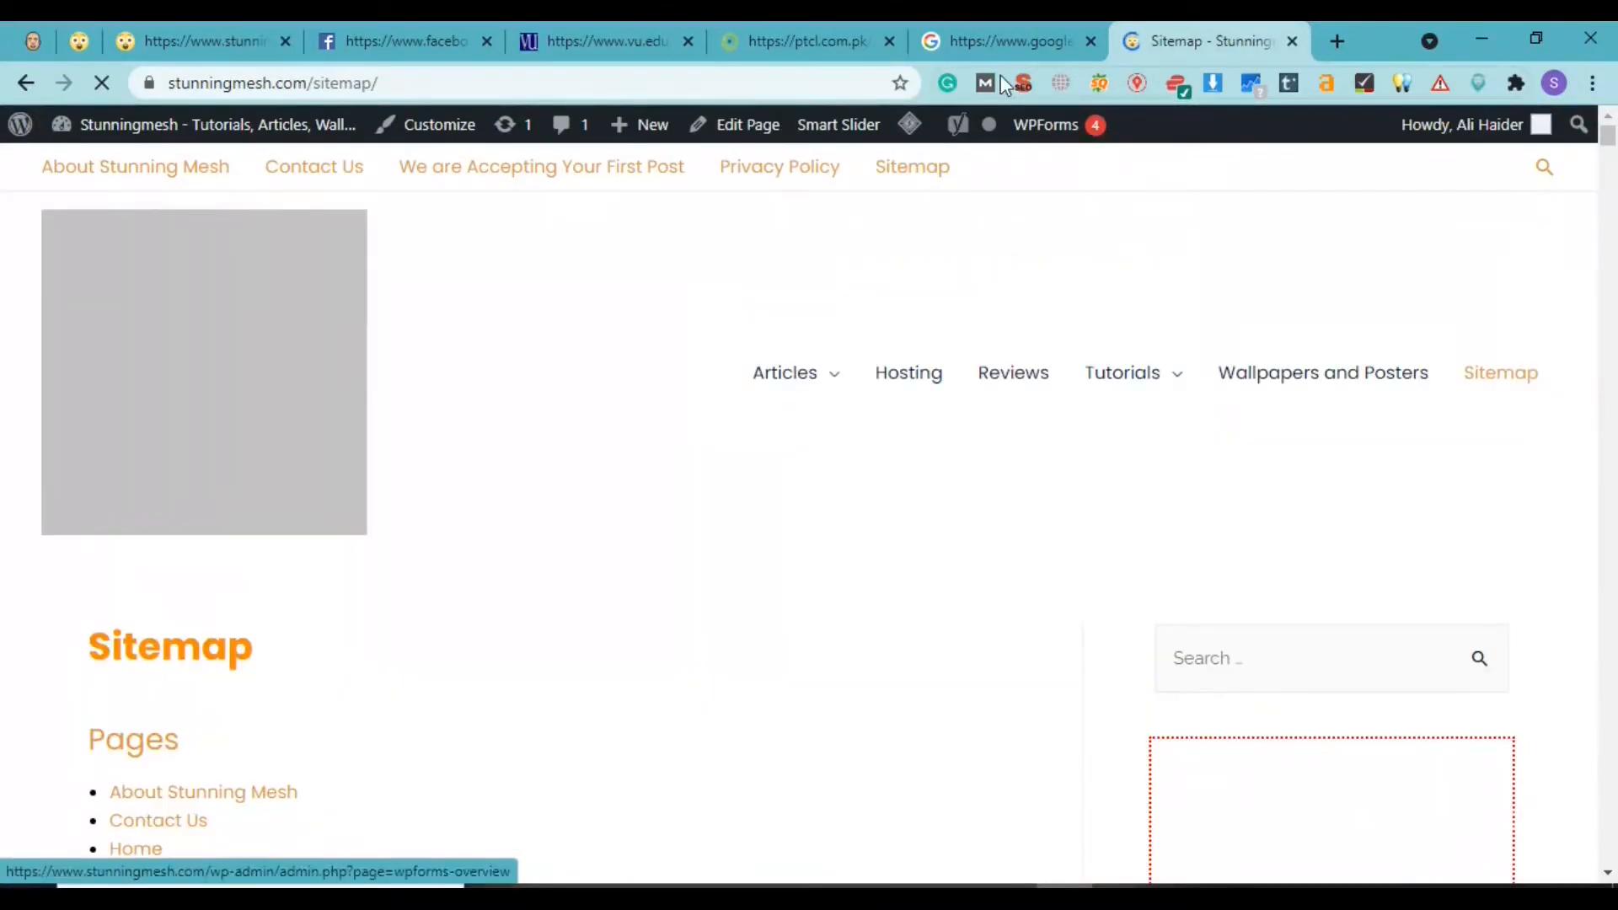
left_click(718, 91)
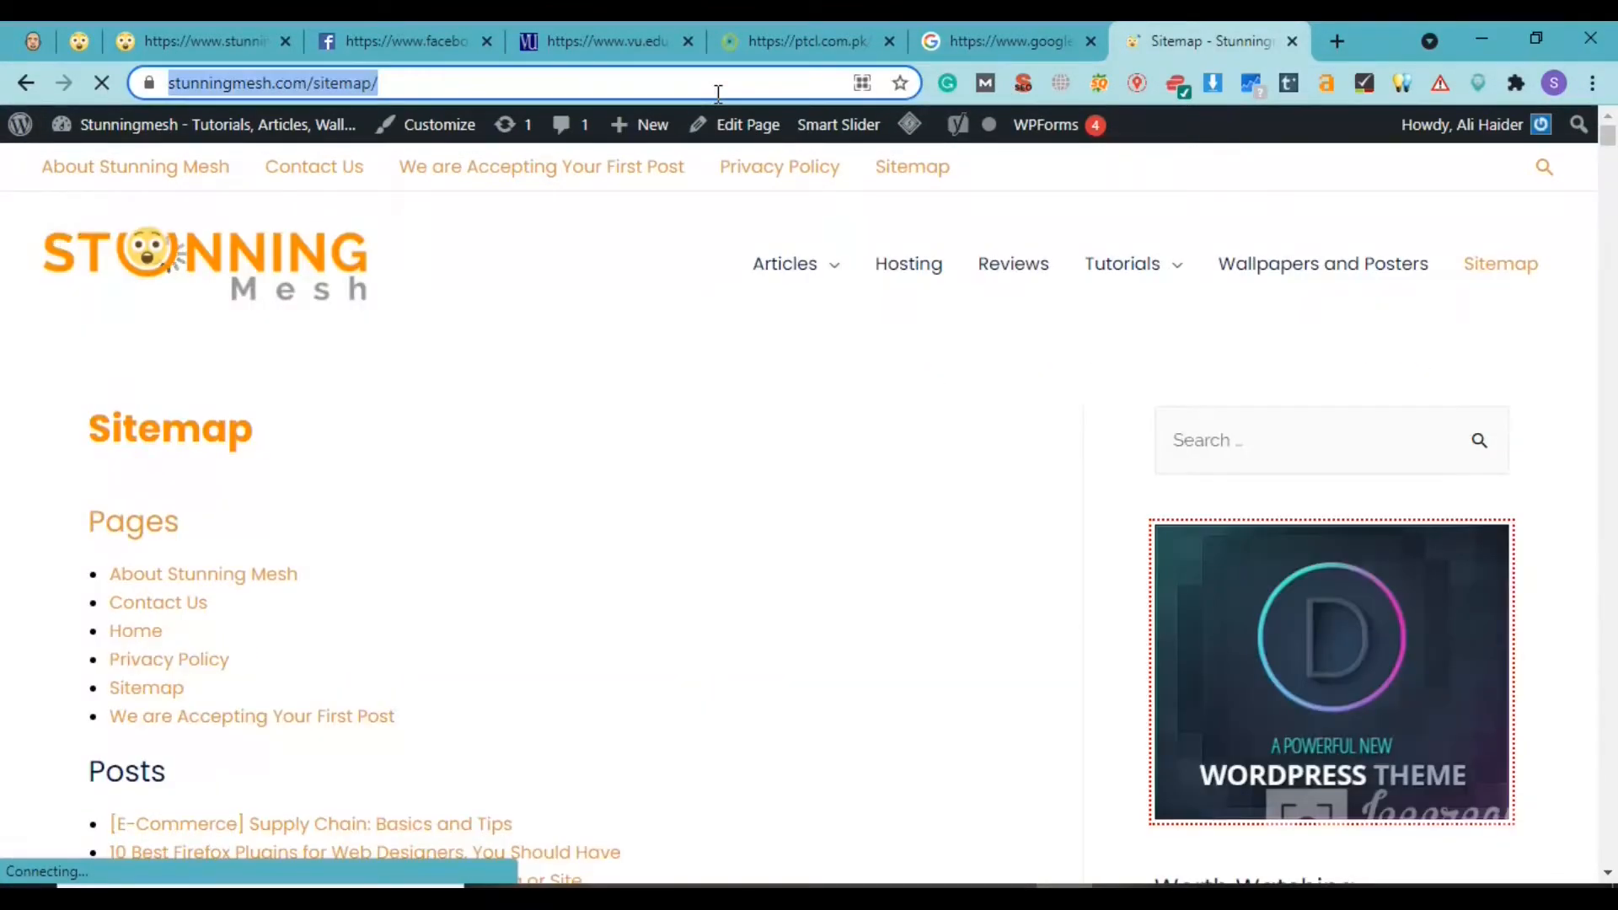
key("Left")
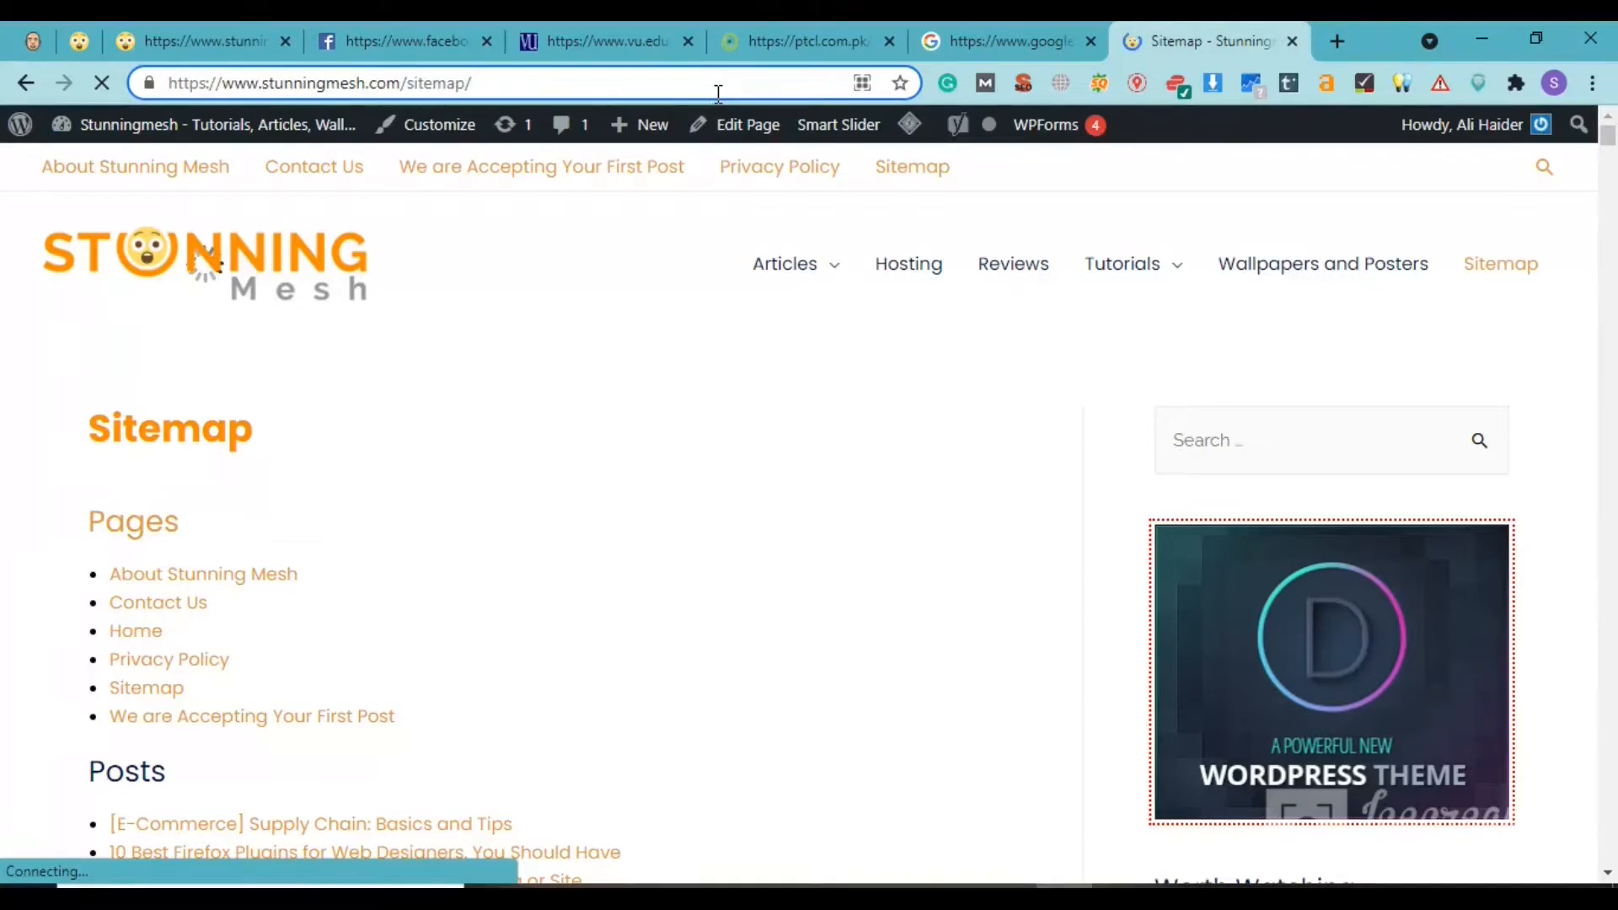
key("ctrl+a")
key("ctrl+c")
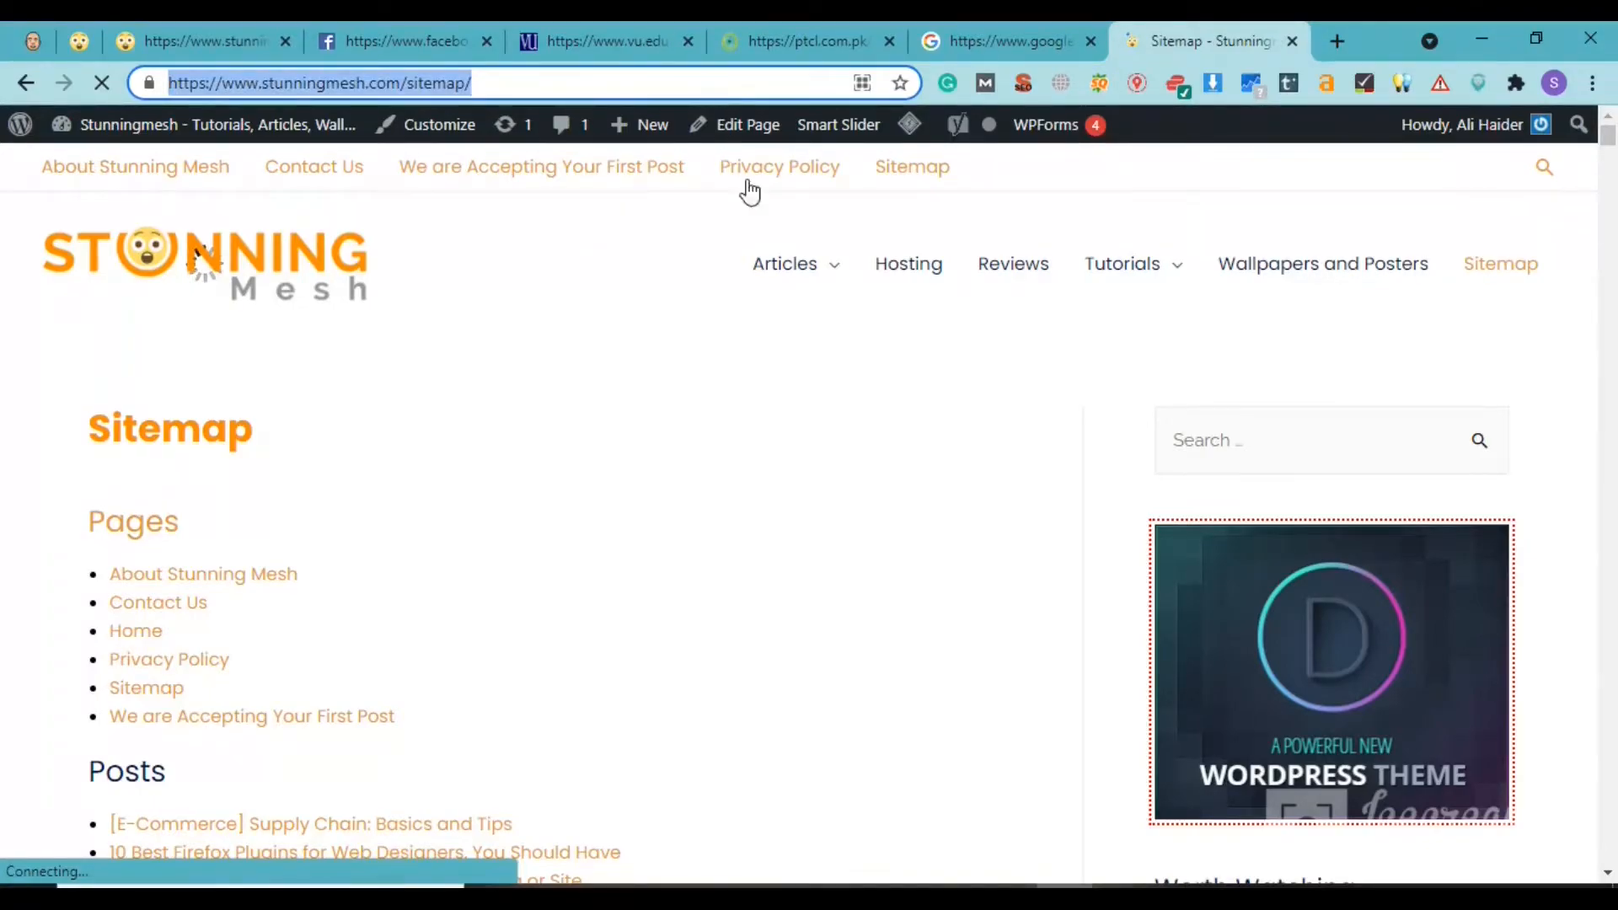
mouse_move(1119, 899)
left_click(1120, 809)
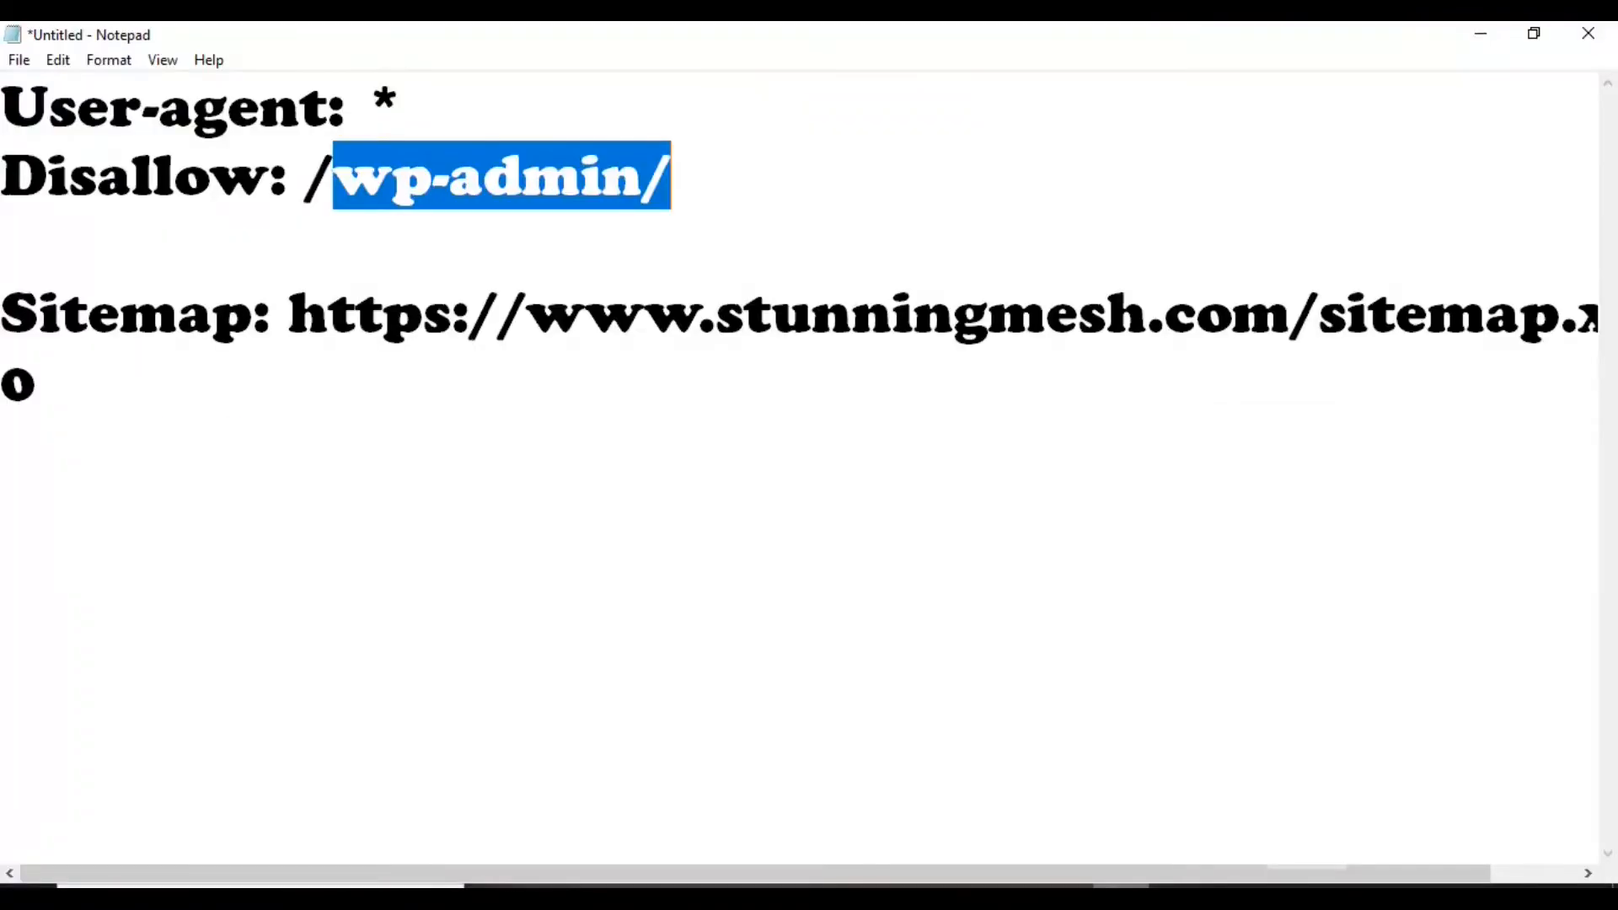
left_click(211, 383)
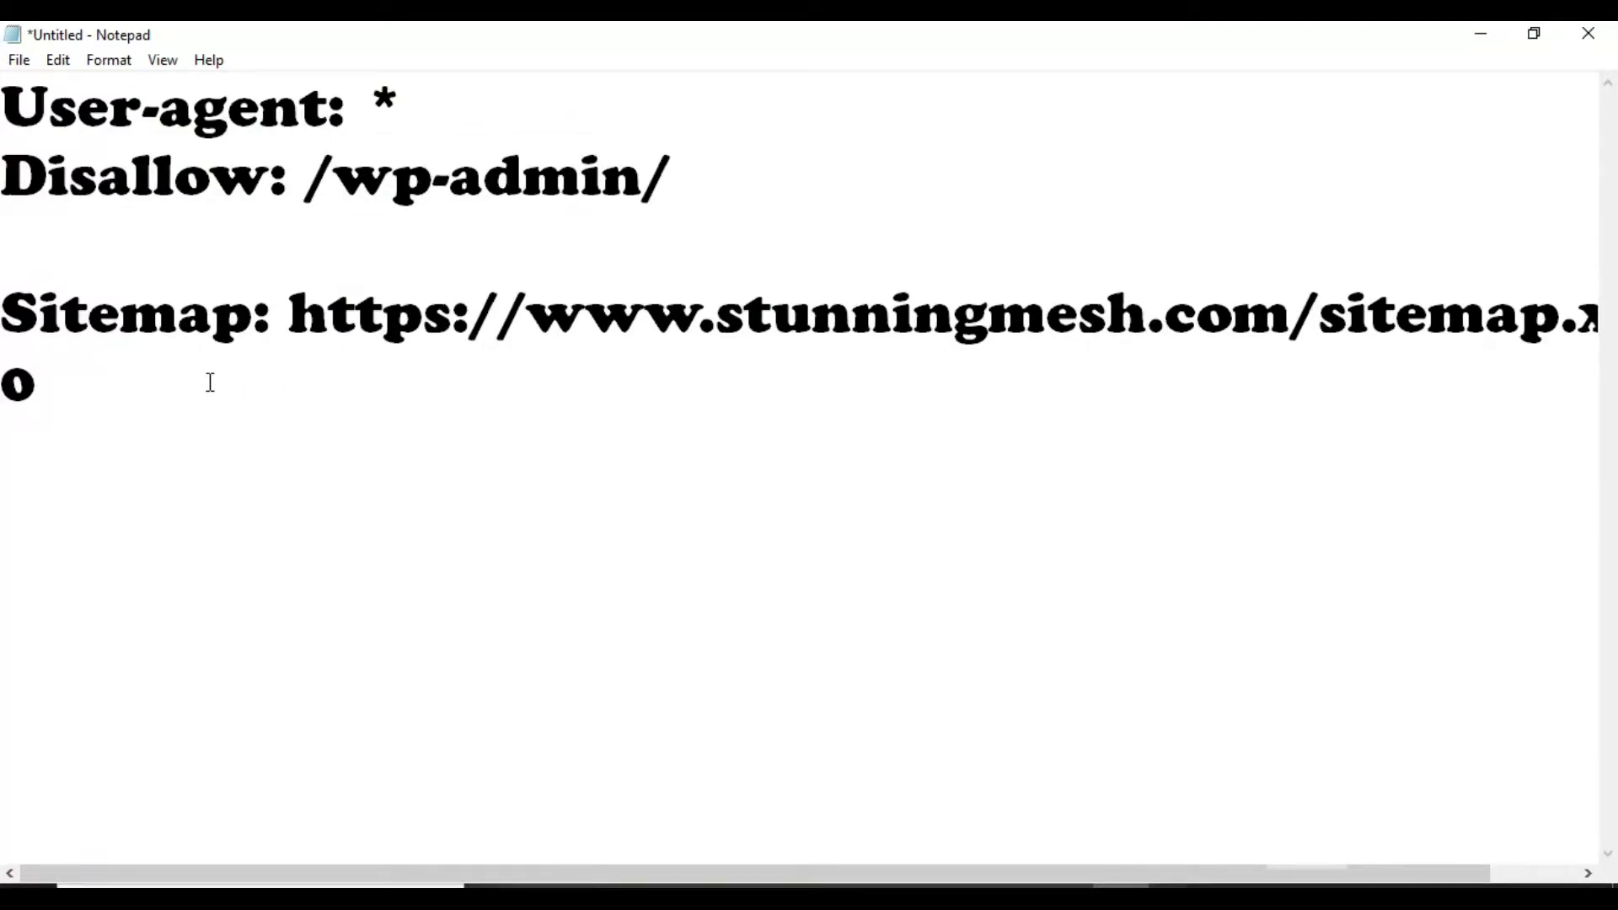
key("ctrl+v")
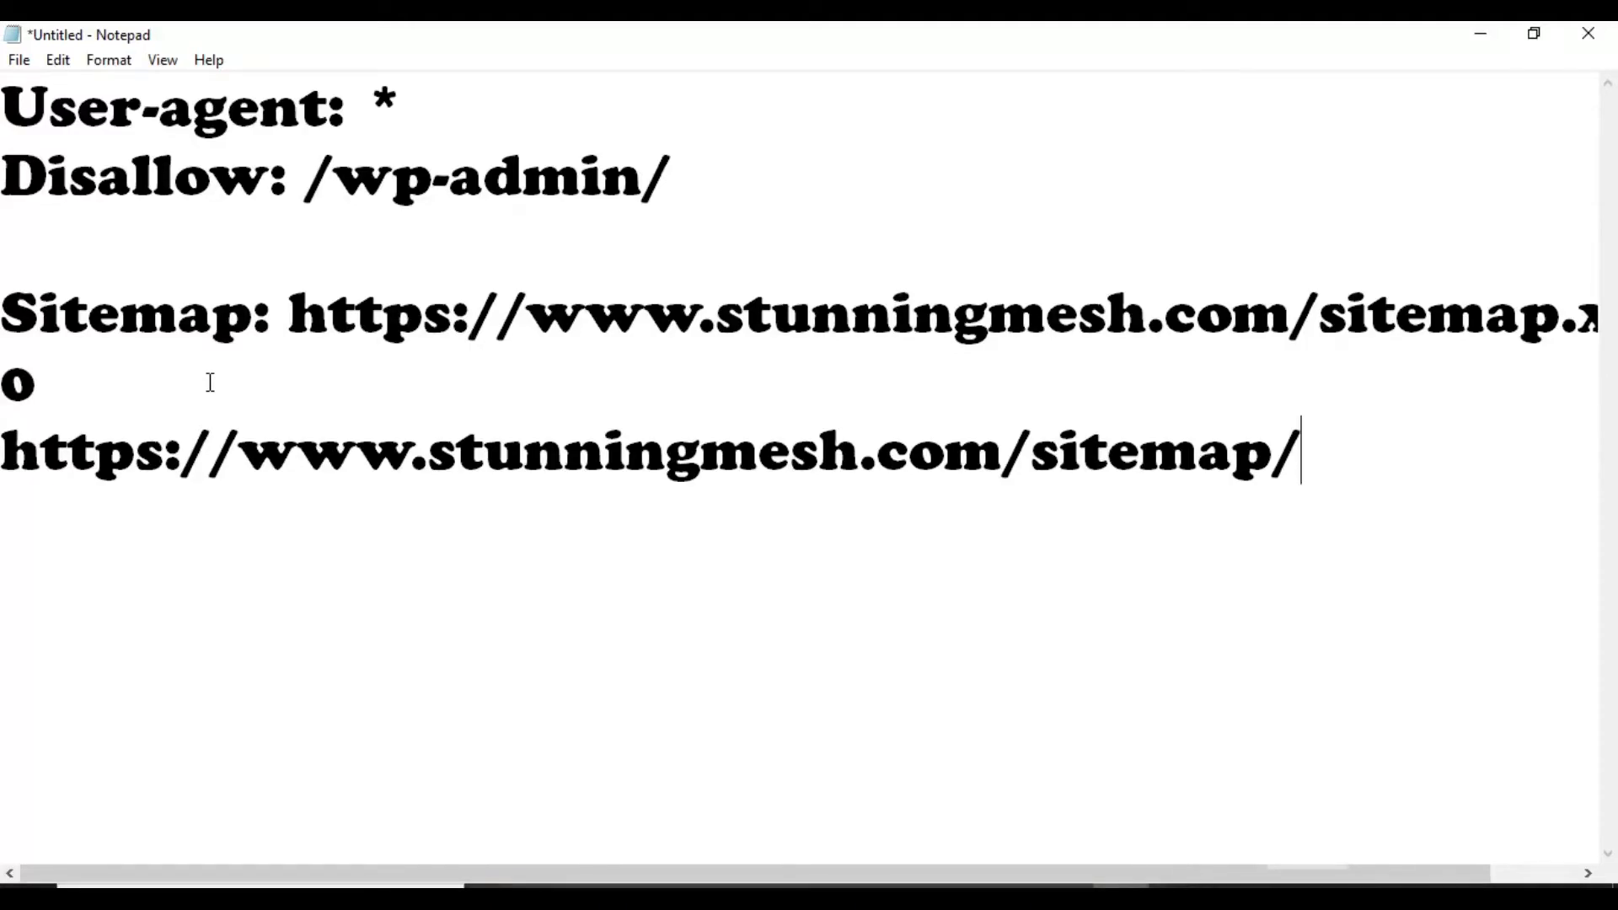
key("BackSpace")
- Copy the "Sitemap:" label from the existing sitemap line and insert it before the newly added address
left_click_drag(18, 300, 266, 309)
key("ctrl+c")
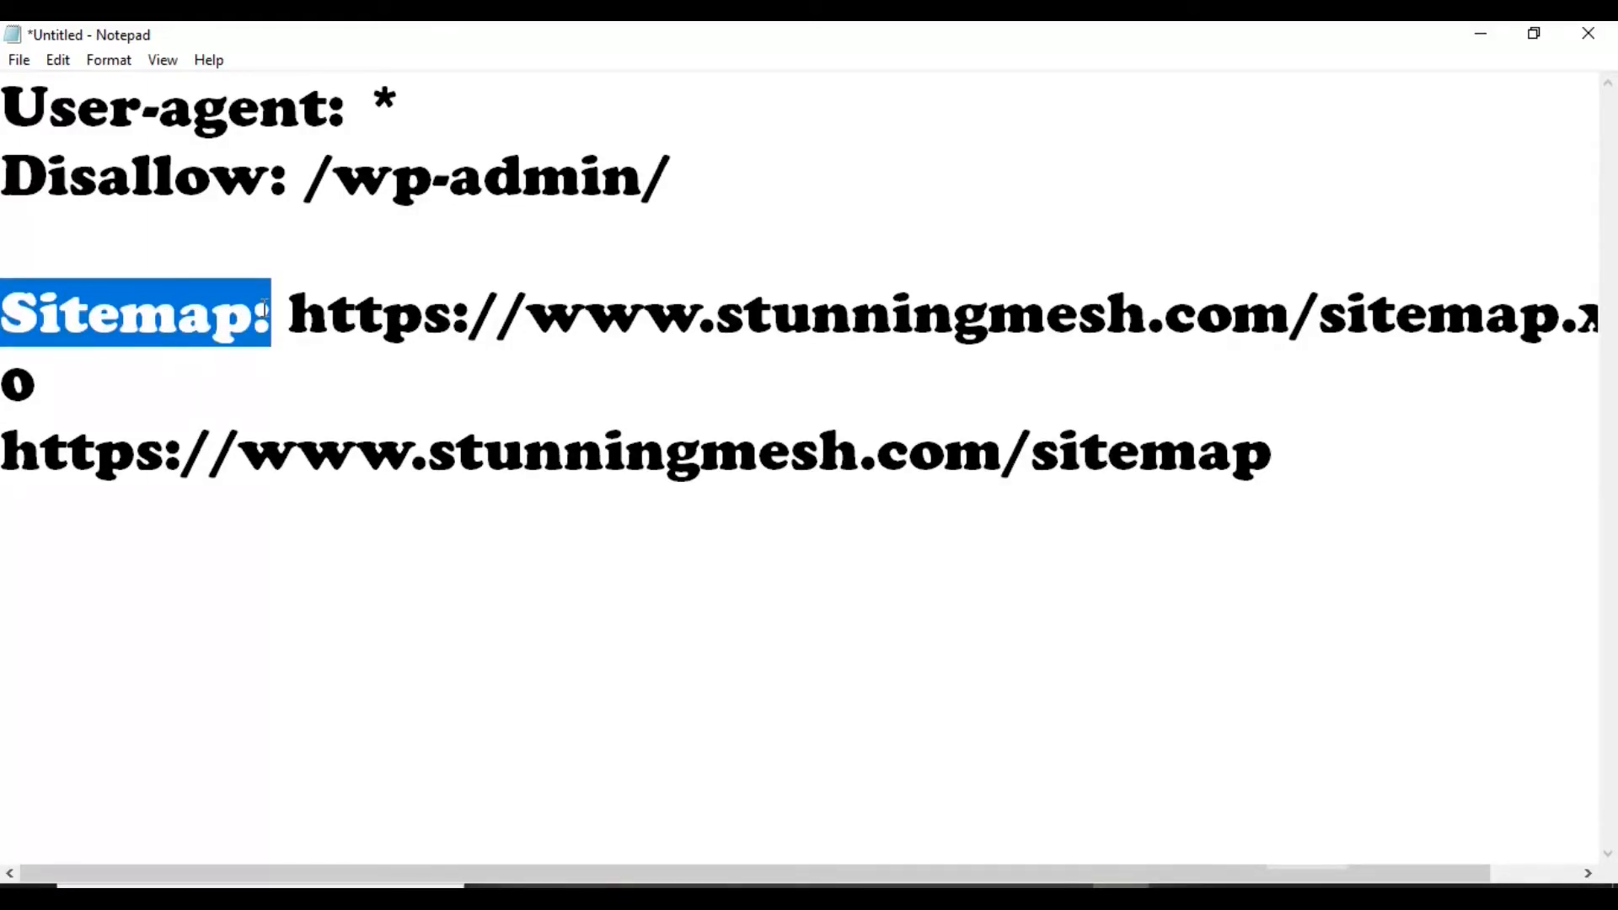
left_click(11, 458)
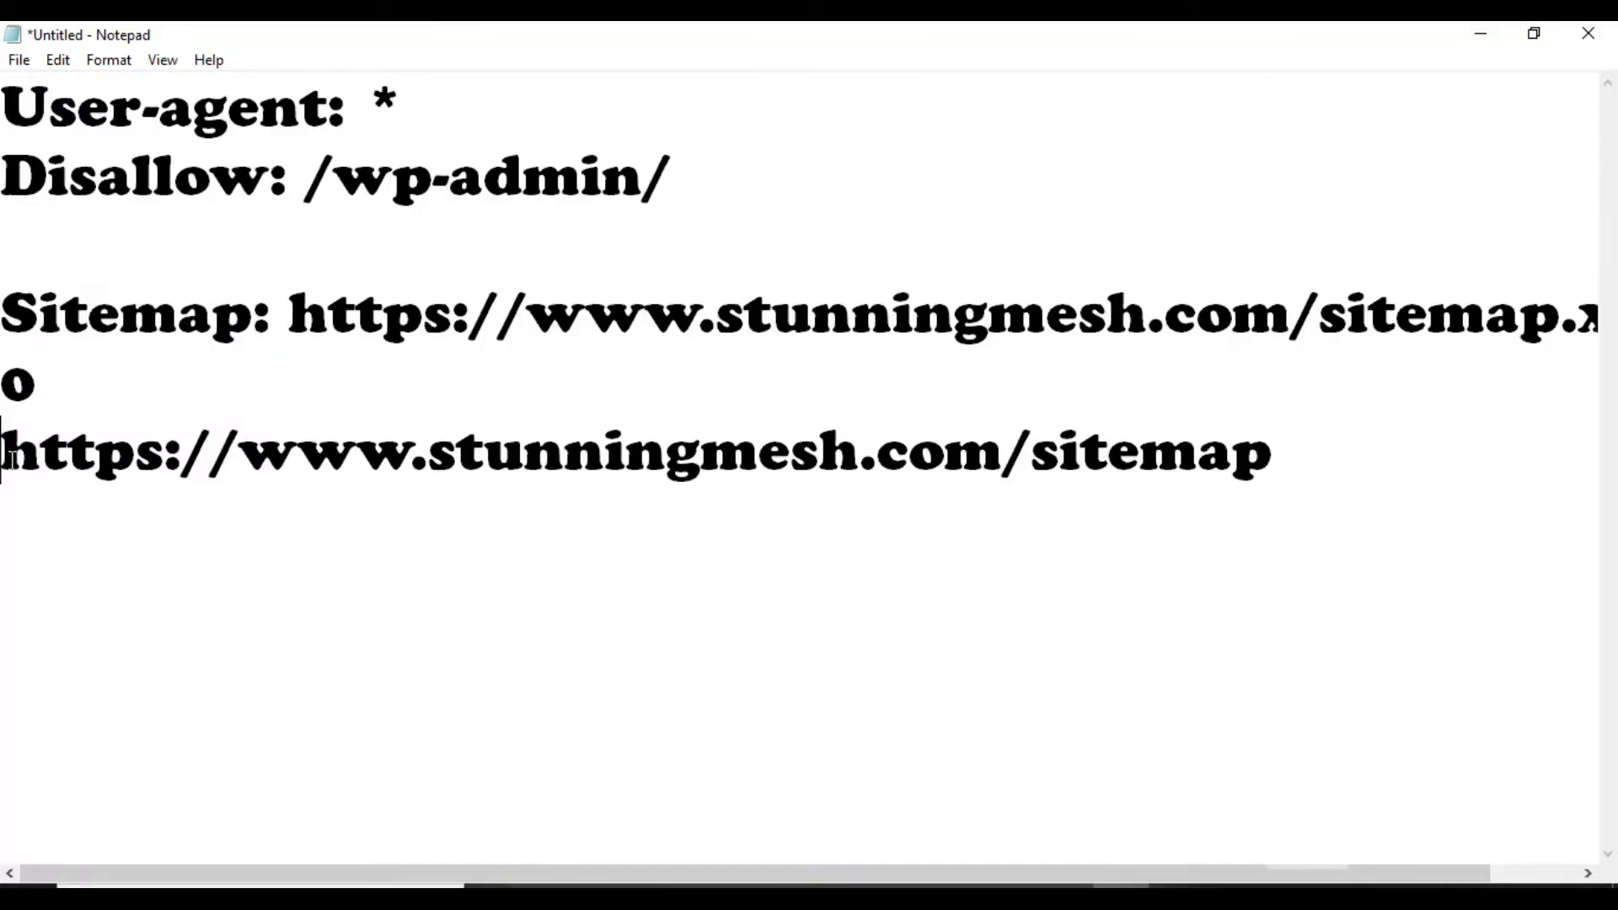
key("ctrl+v")
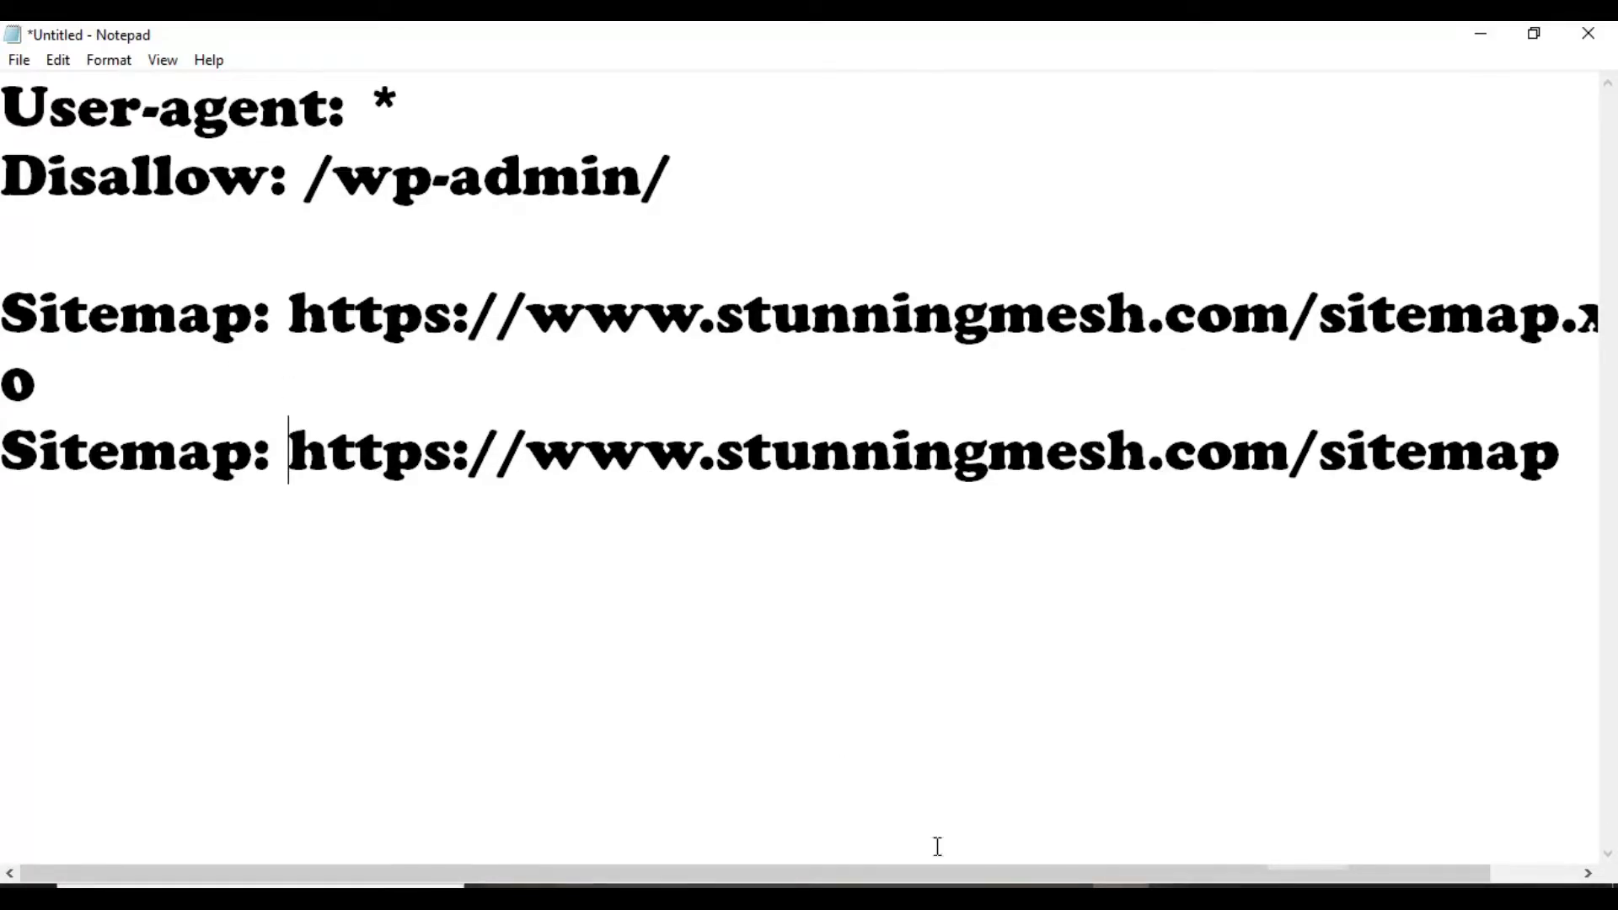
- Switch to Chrome and bring up the Stunningmesh WordPress admin dashboard
left_click(1063, 895)
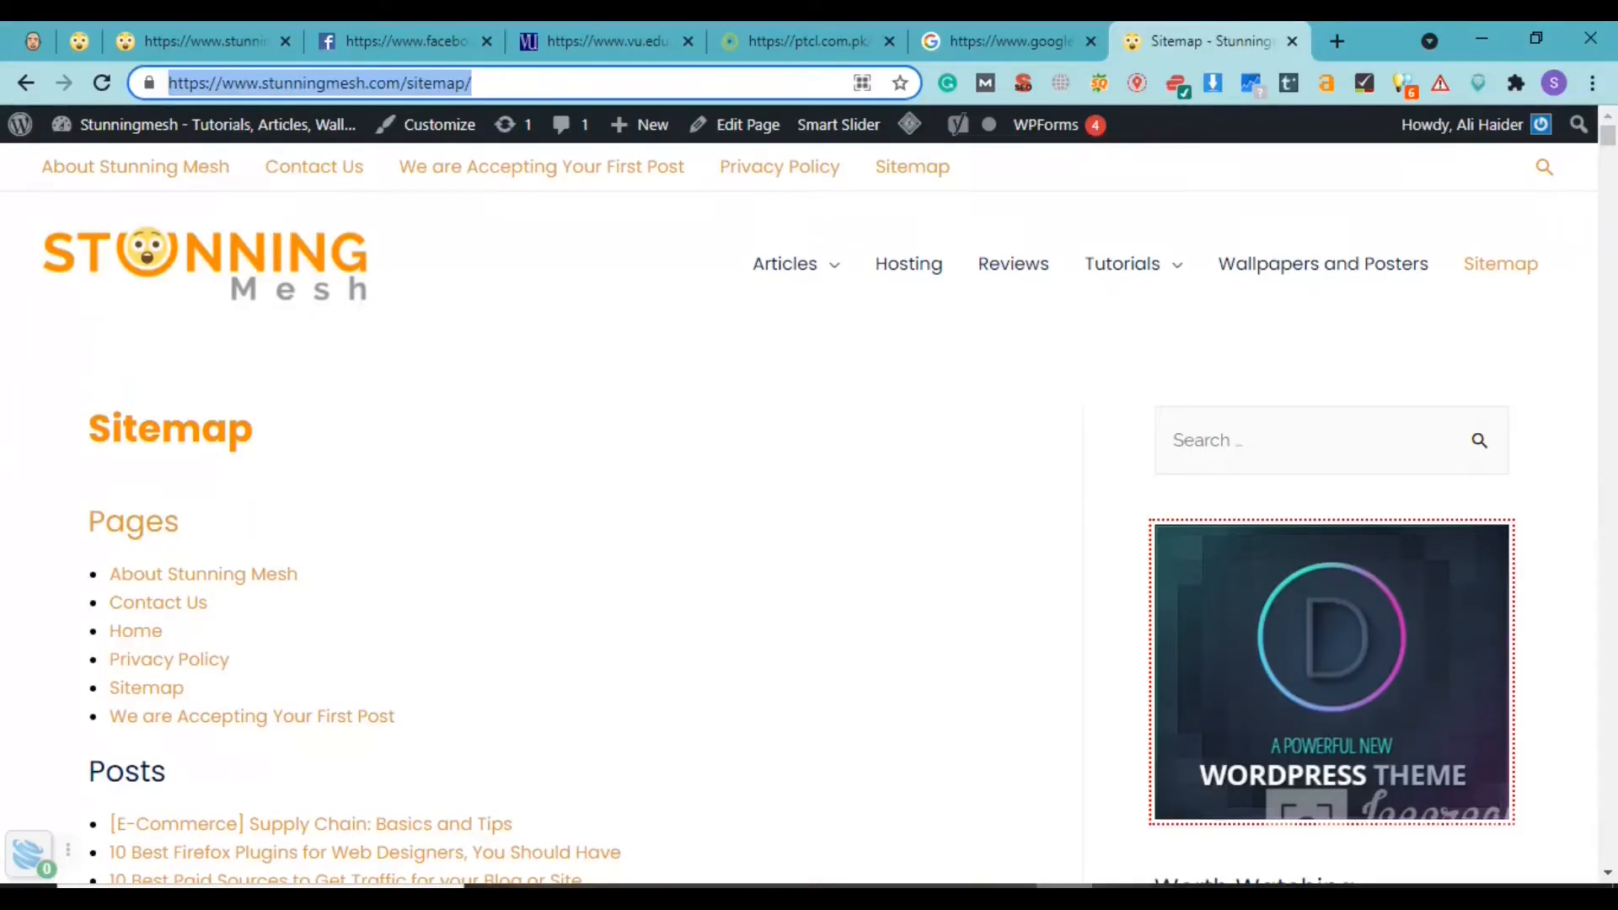
left_click(78, 46)
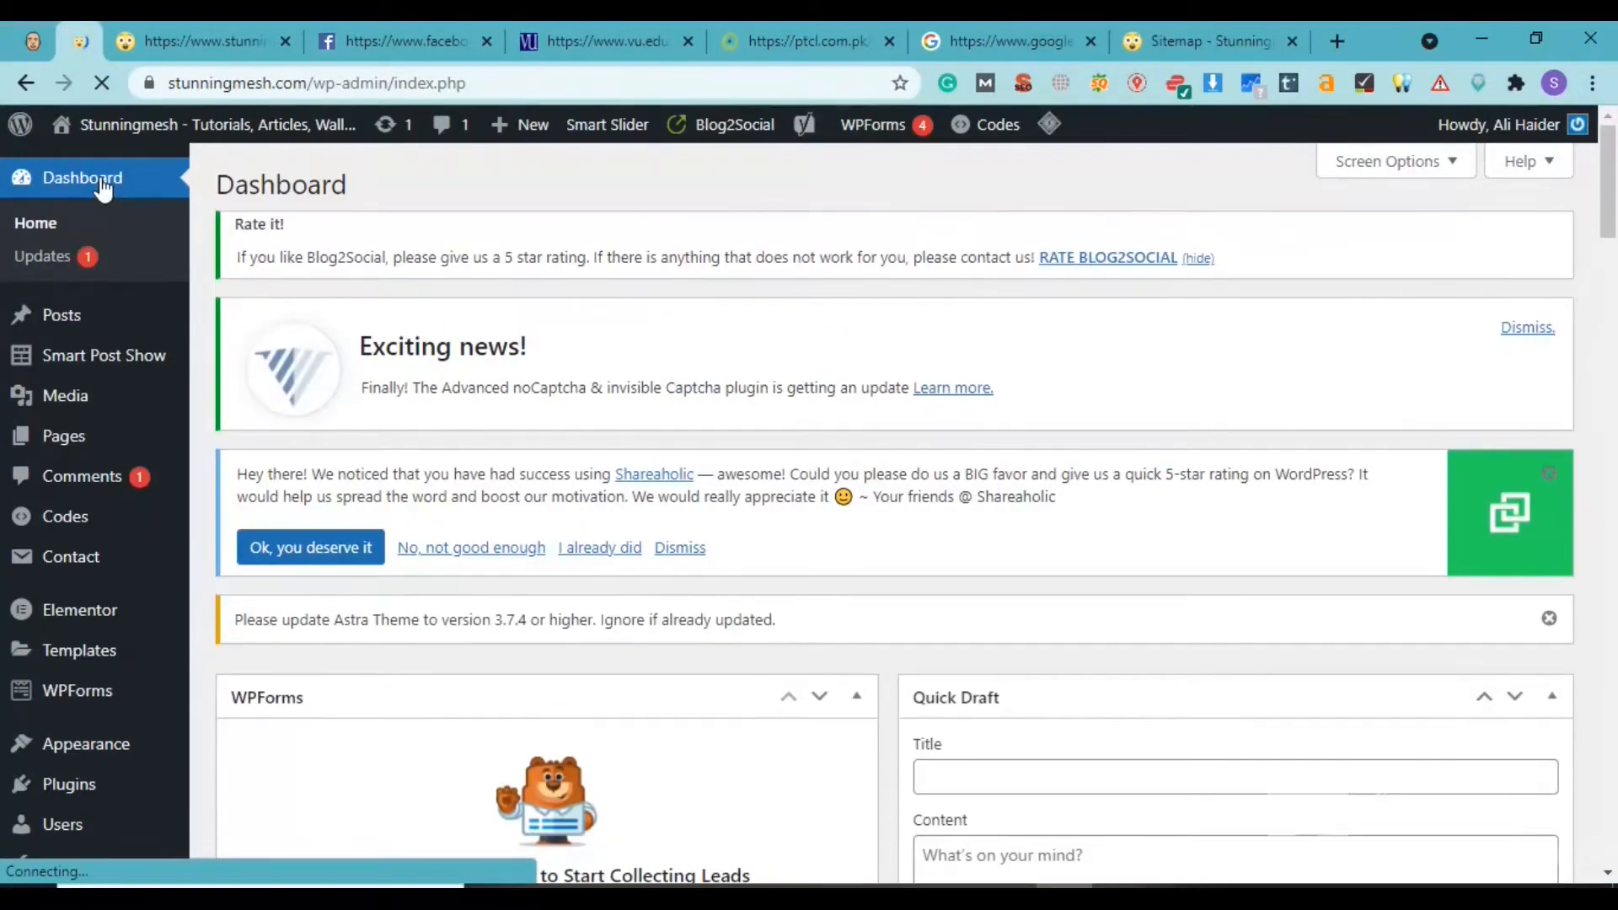
left_click_drag(1609, 225, 1614, 317)
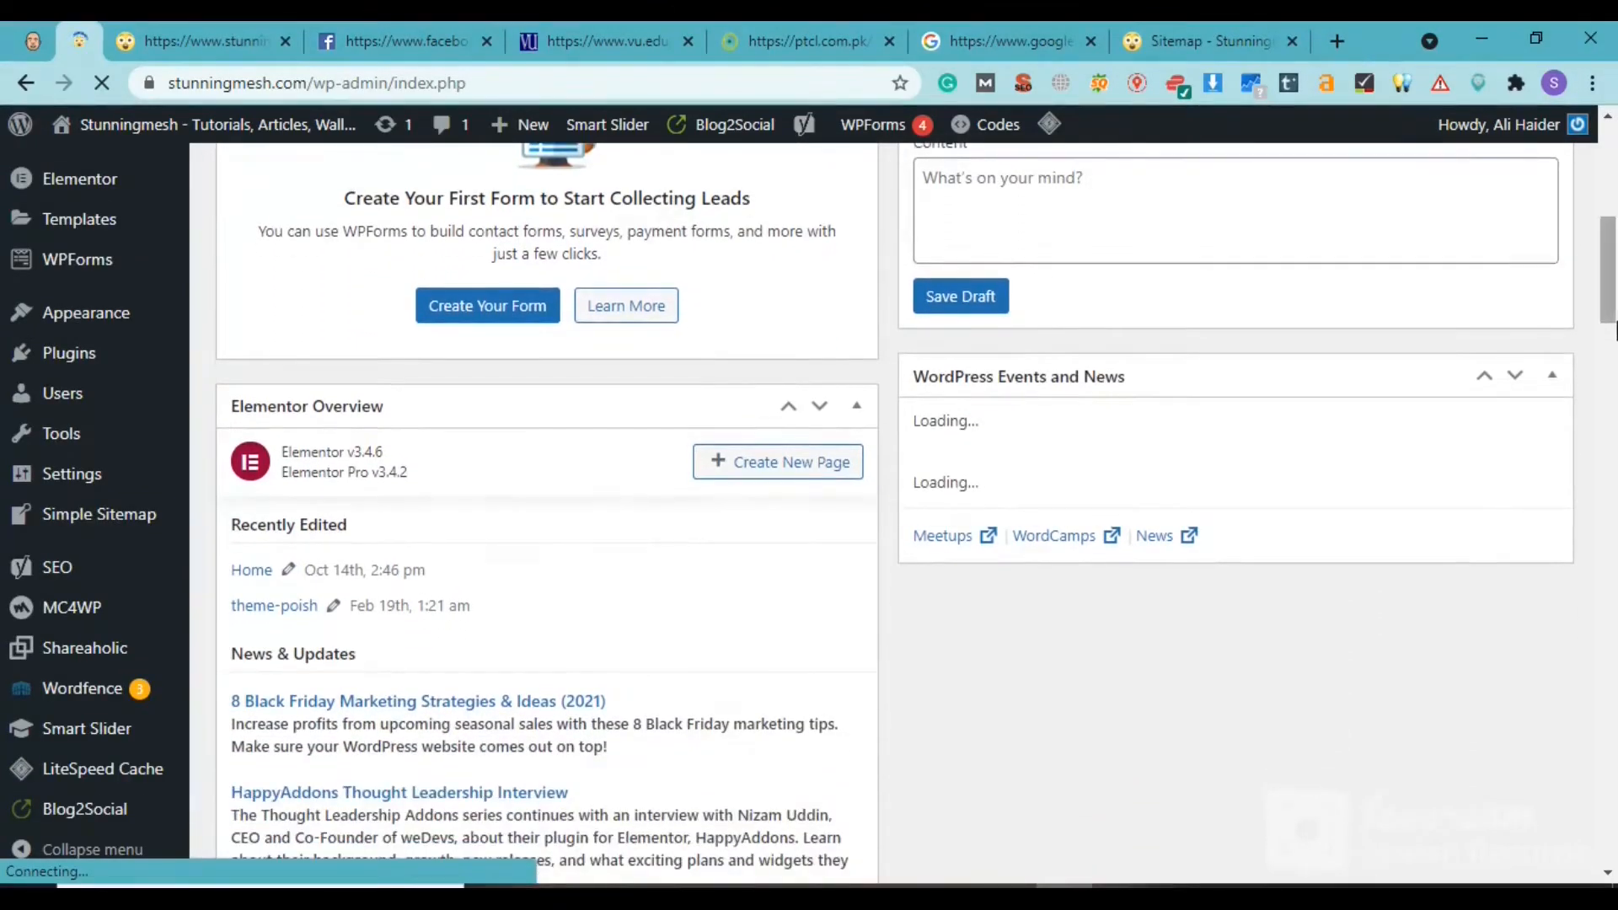
- Open the General page of the Yoast SEO plugin in a new browser tab
mouse_move(93, 448)
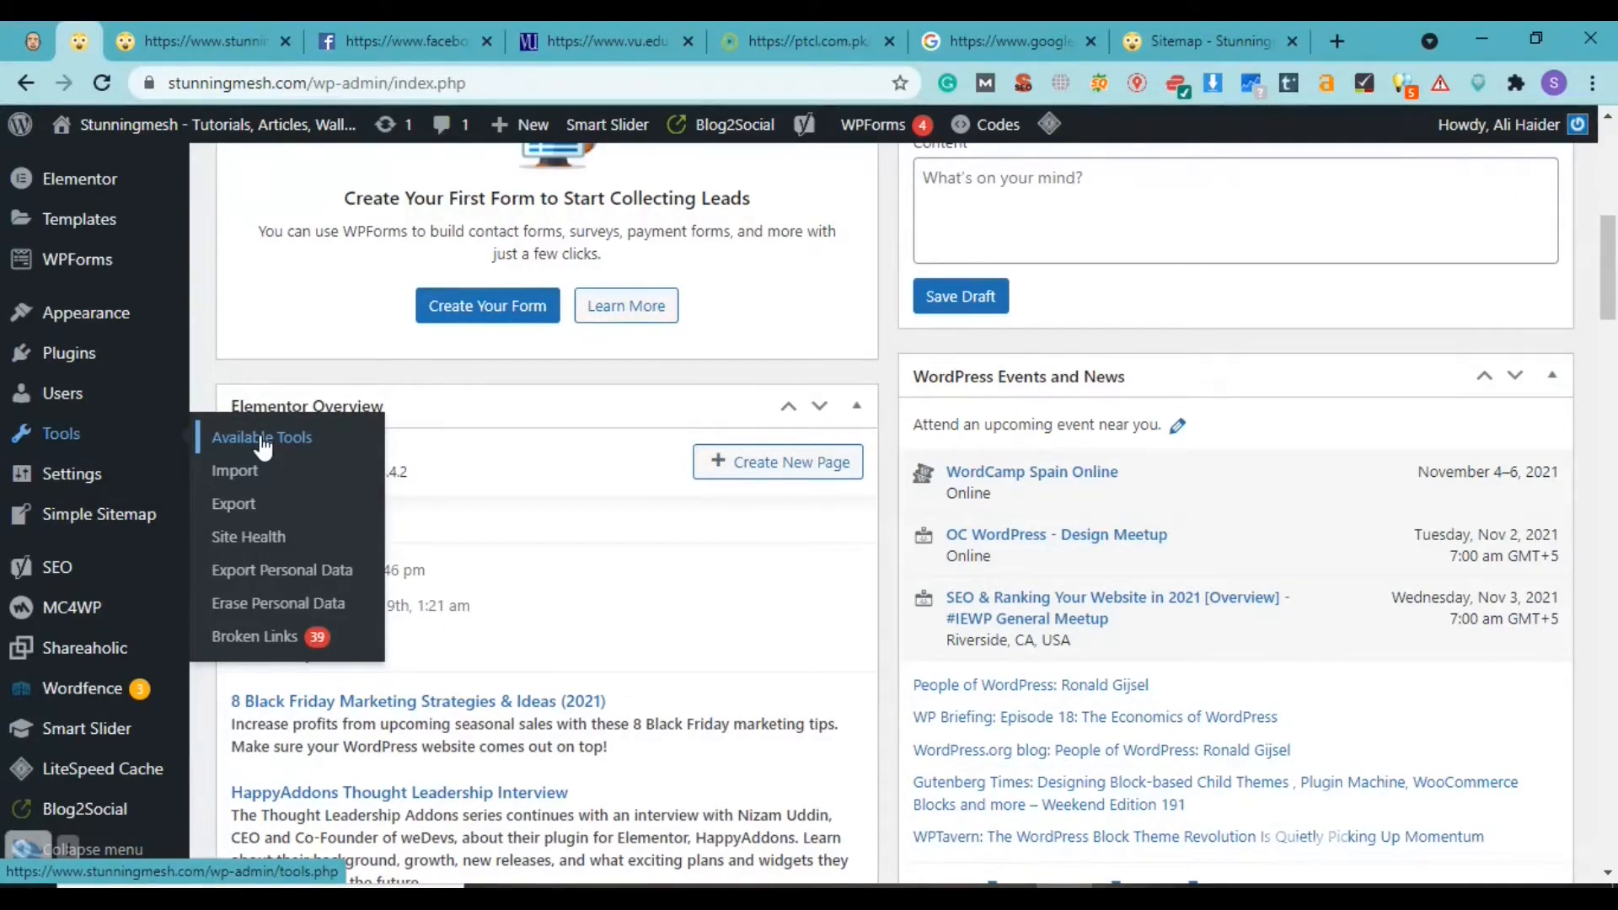
left_click(108, 577)
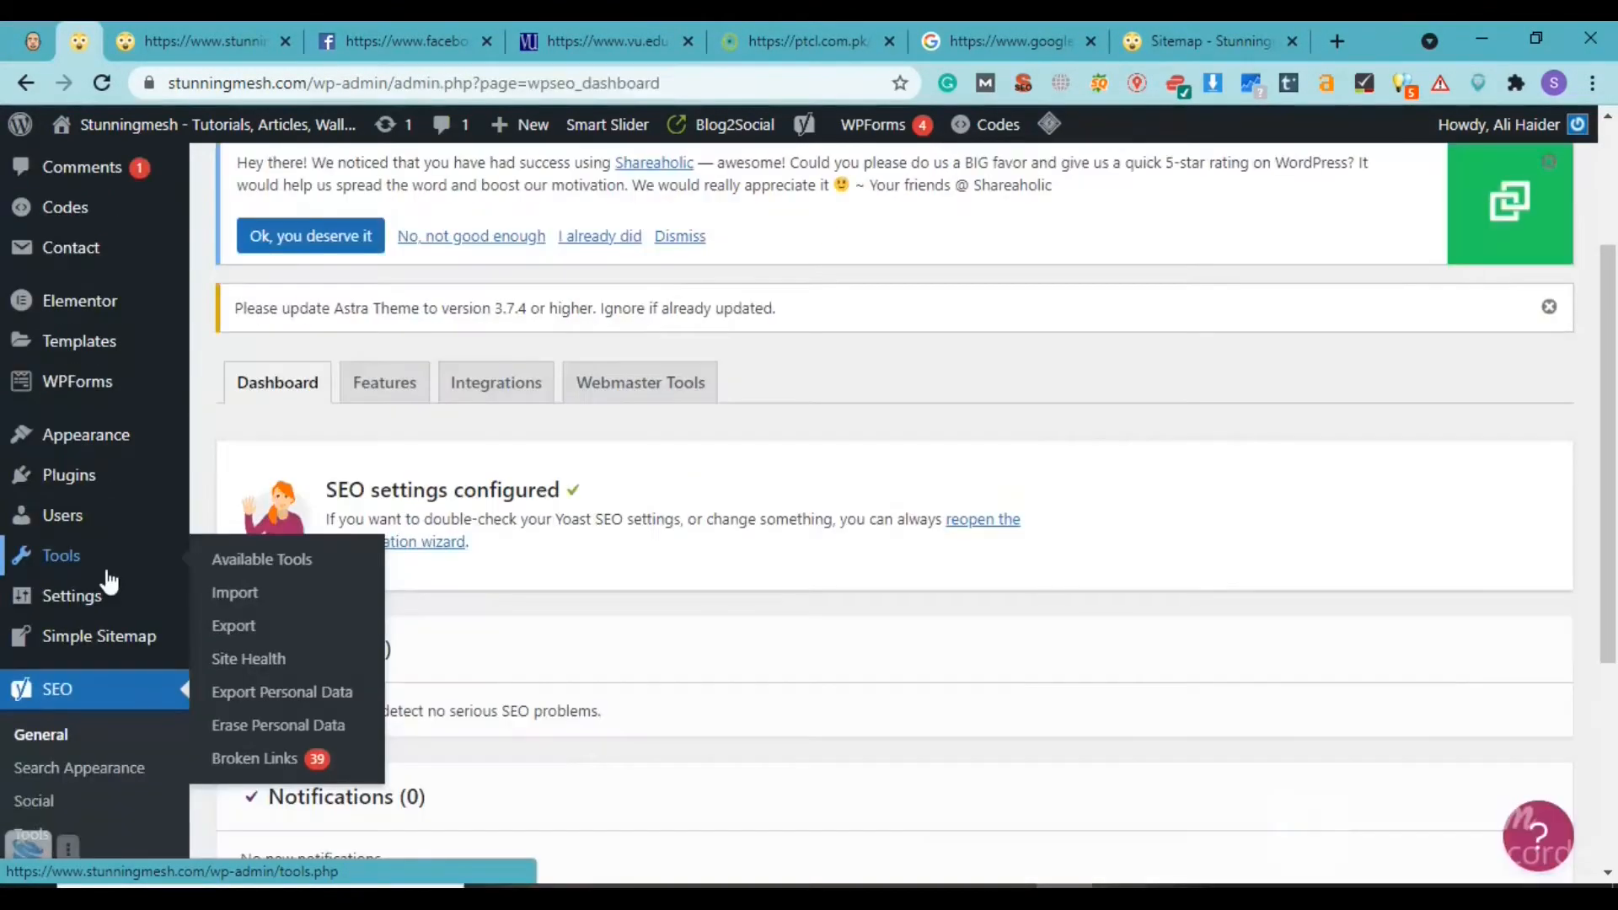
left_click(149, 693)
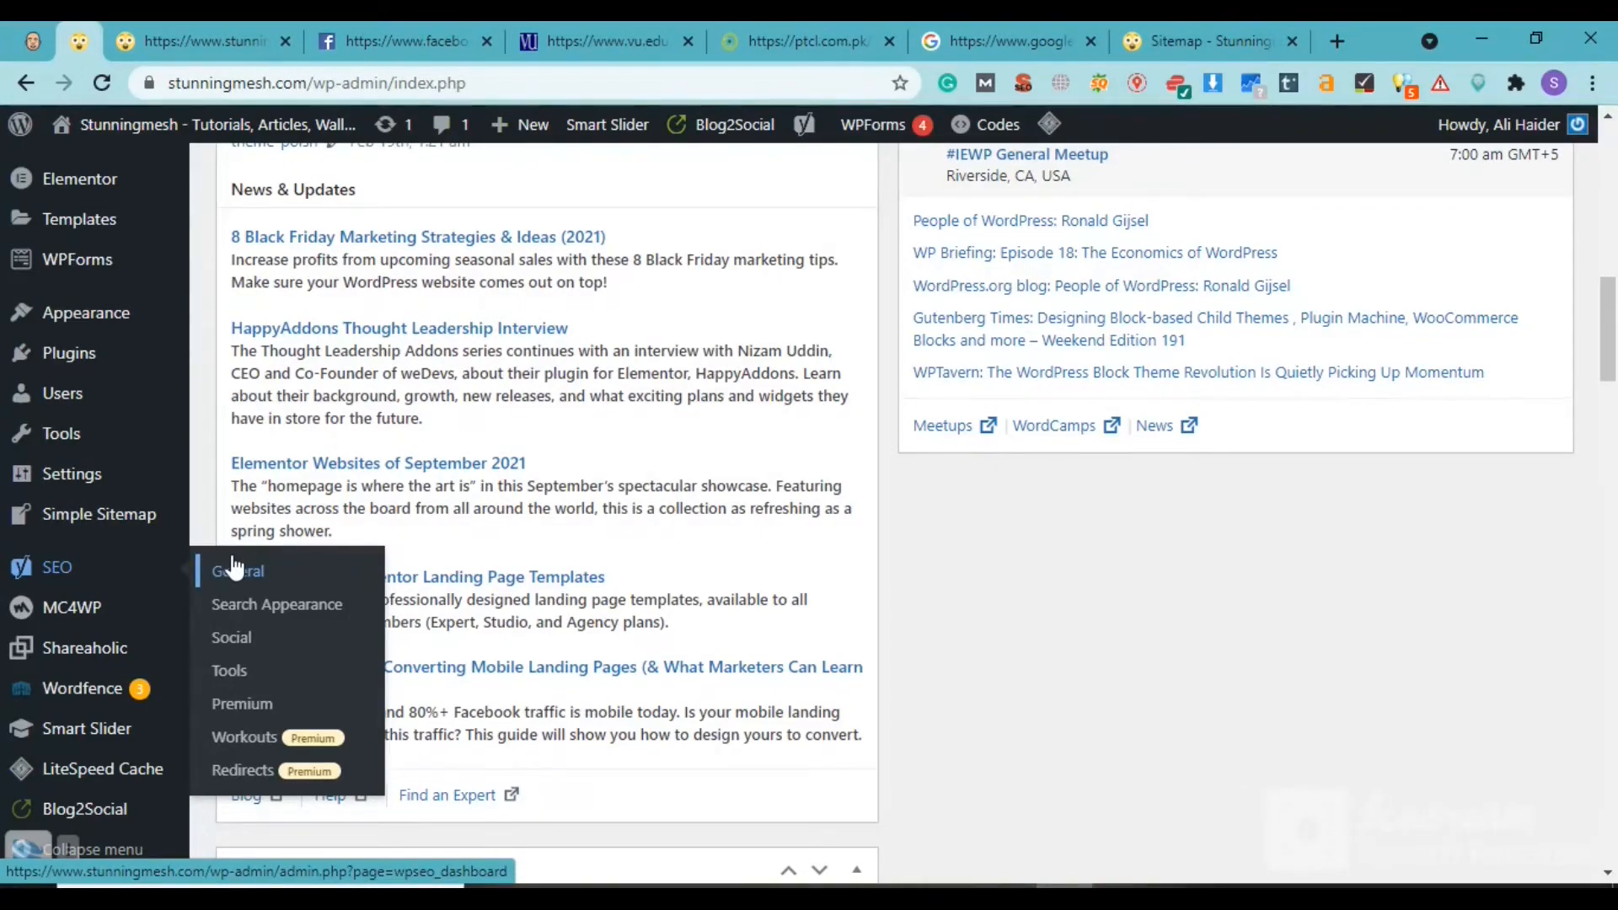
right_click(236, 569)
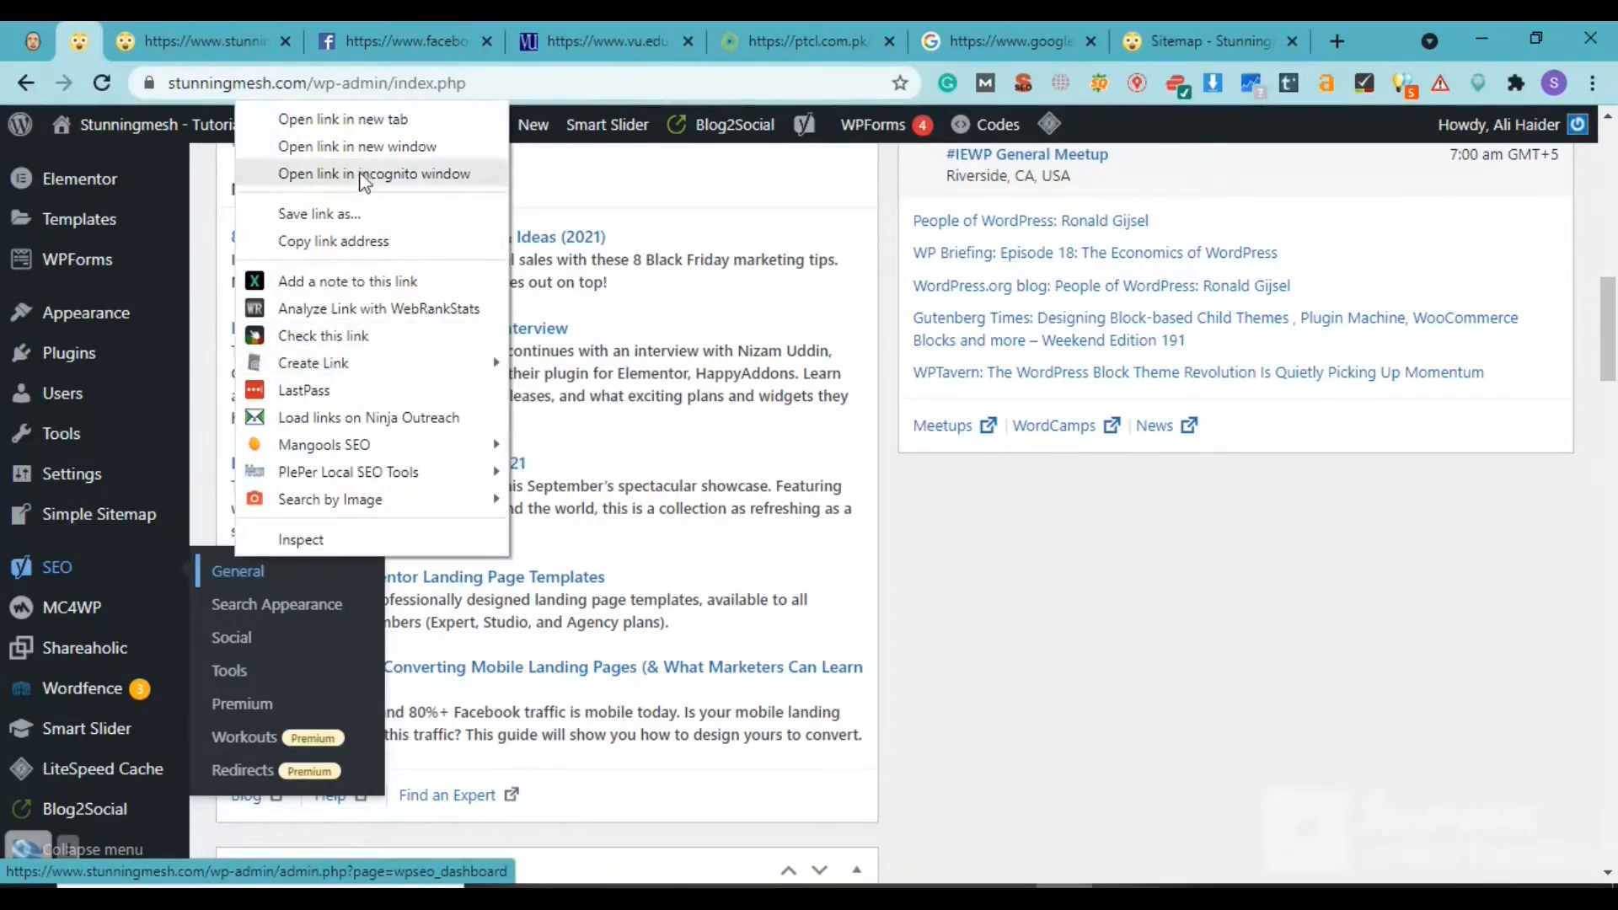
left_click(367, 122)
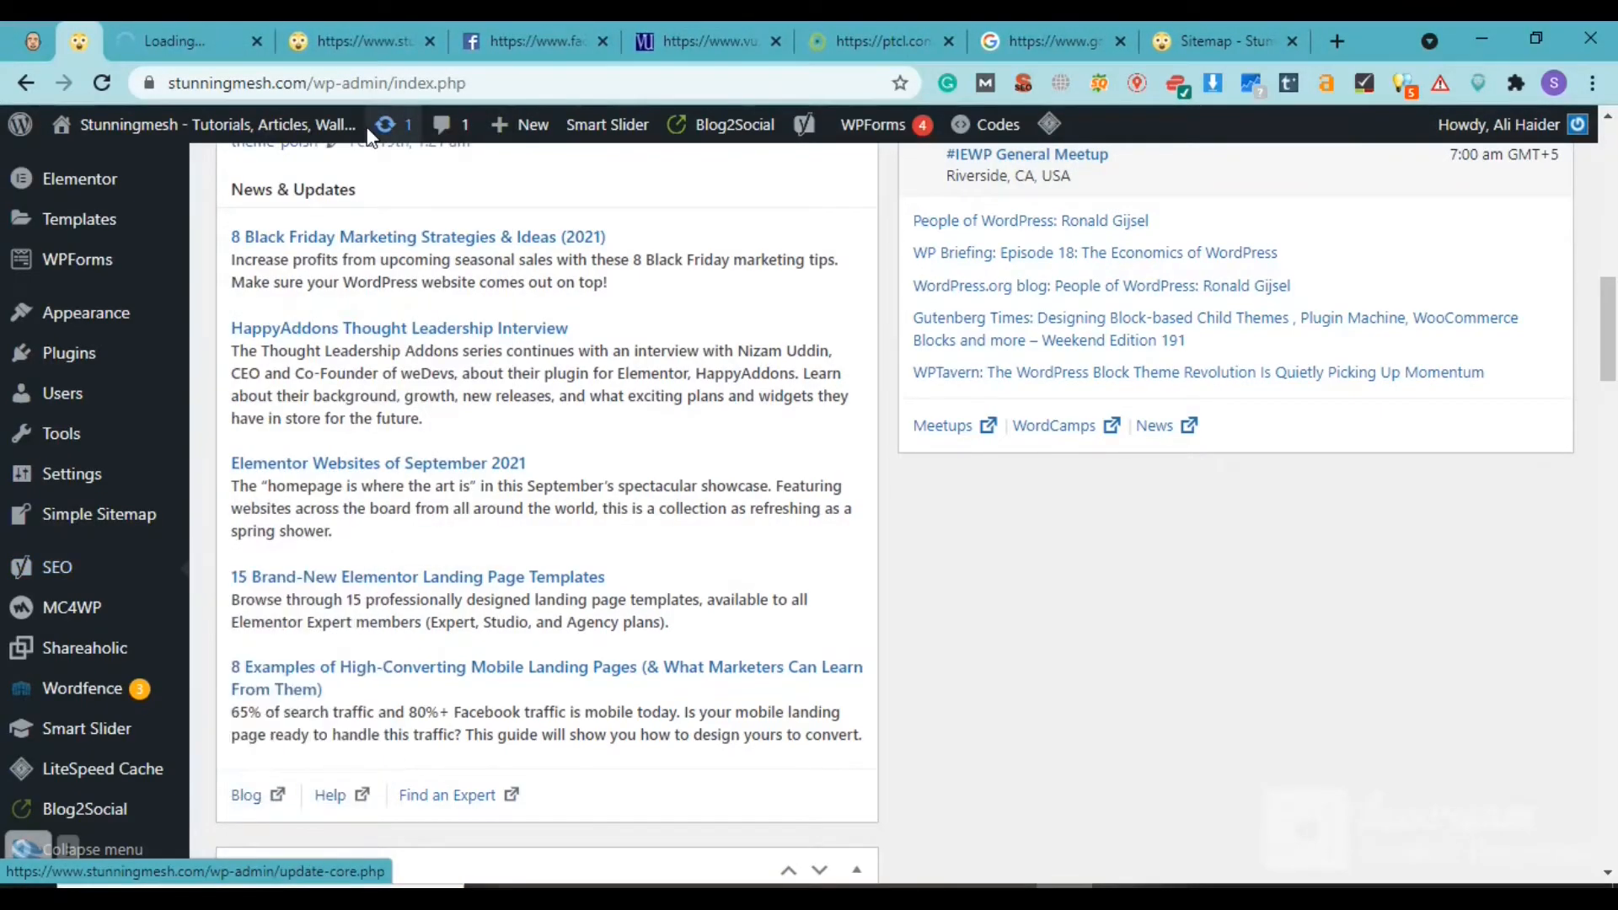
- Open the Yoast SEO file editor, where the site's robots.txt content can be edited
left_click(217, 42)
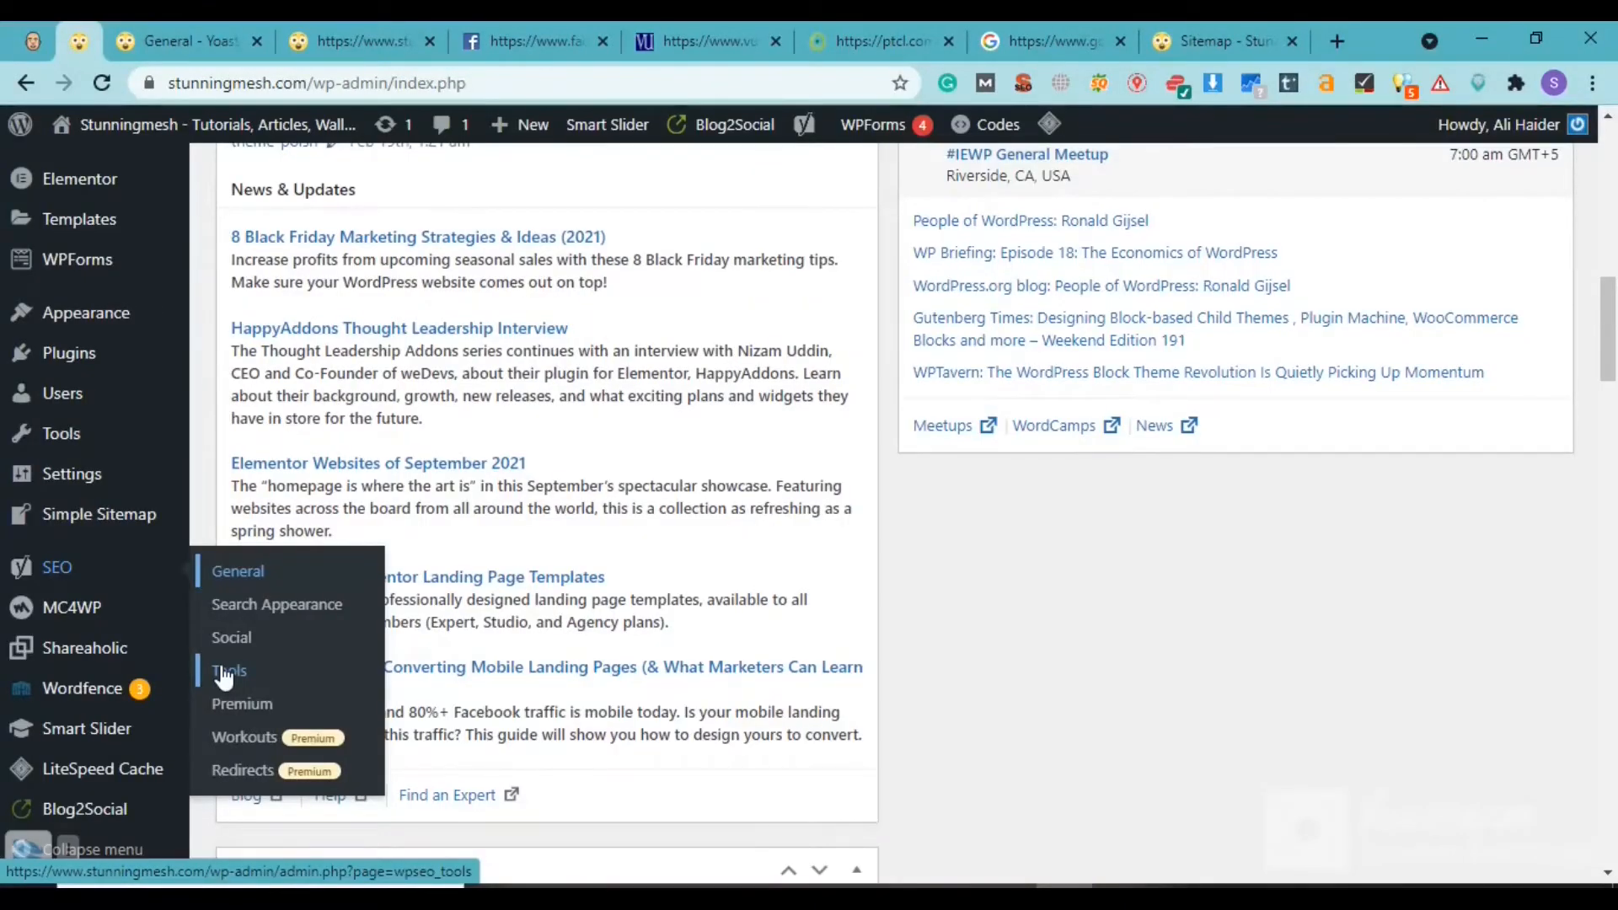
left_click(223, 672)
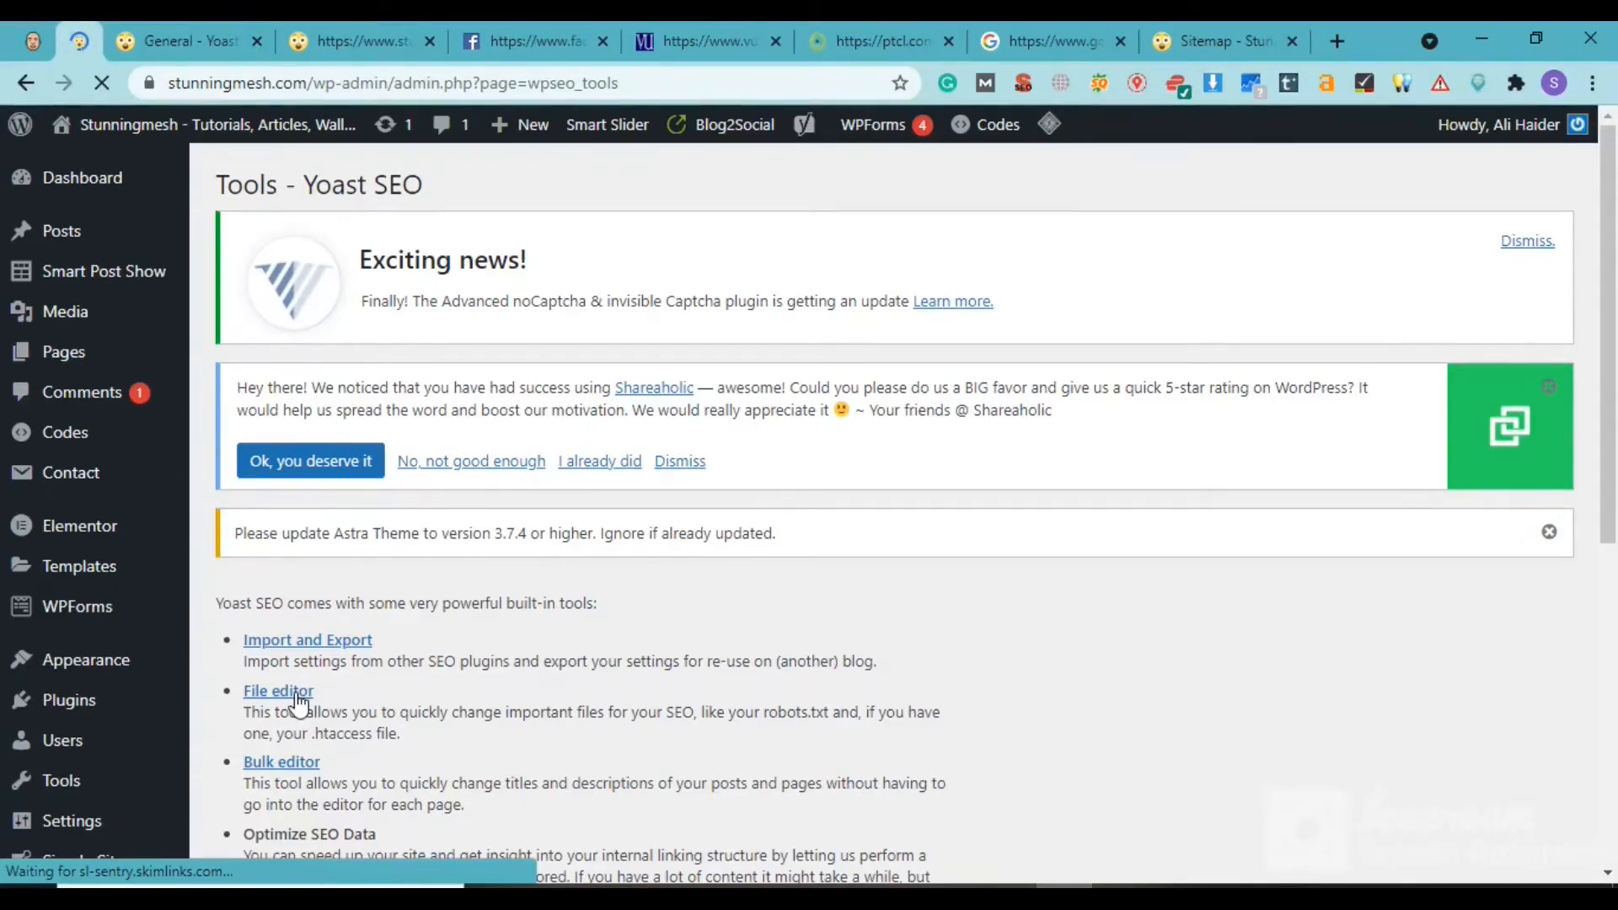
left_click(297, 701)
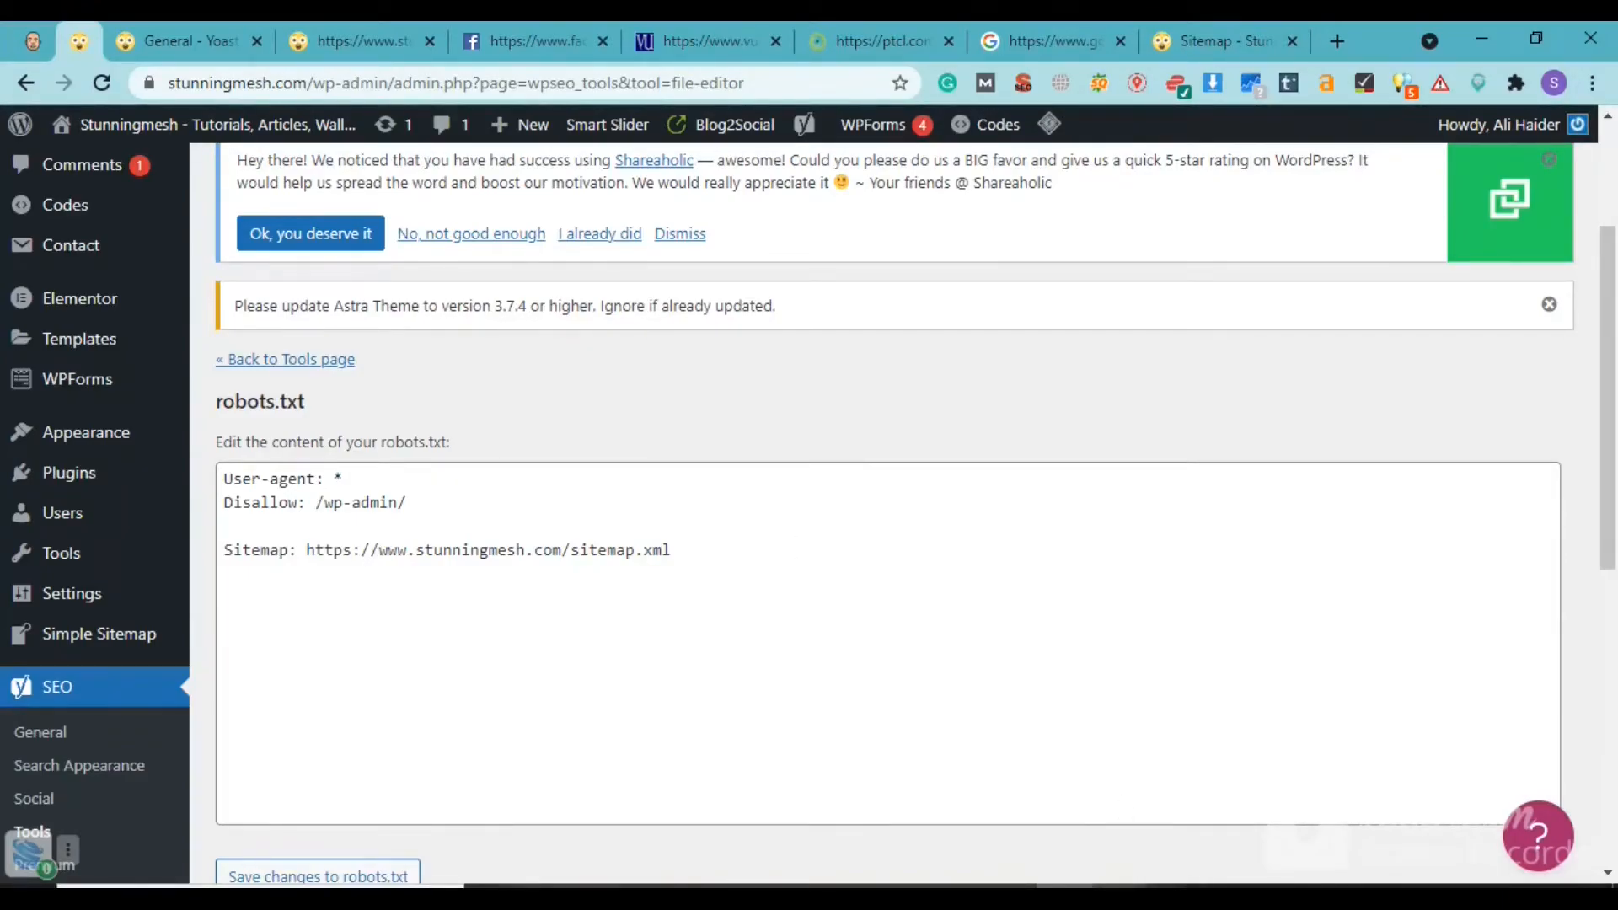
- Try to replace the robots.txt content in the file editor with the entire Notepad text, and undo the replacement
left_click(1120, 886)
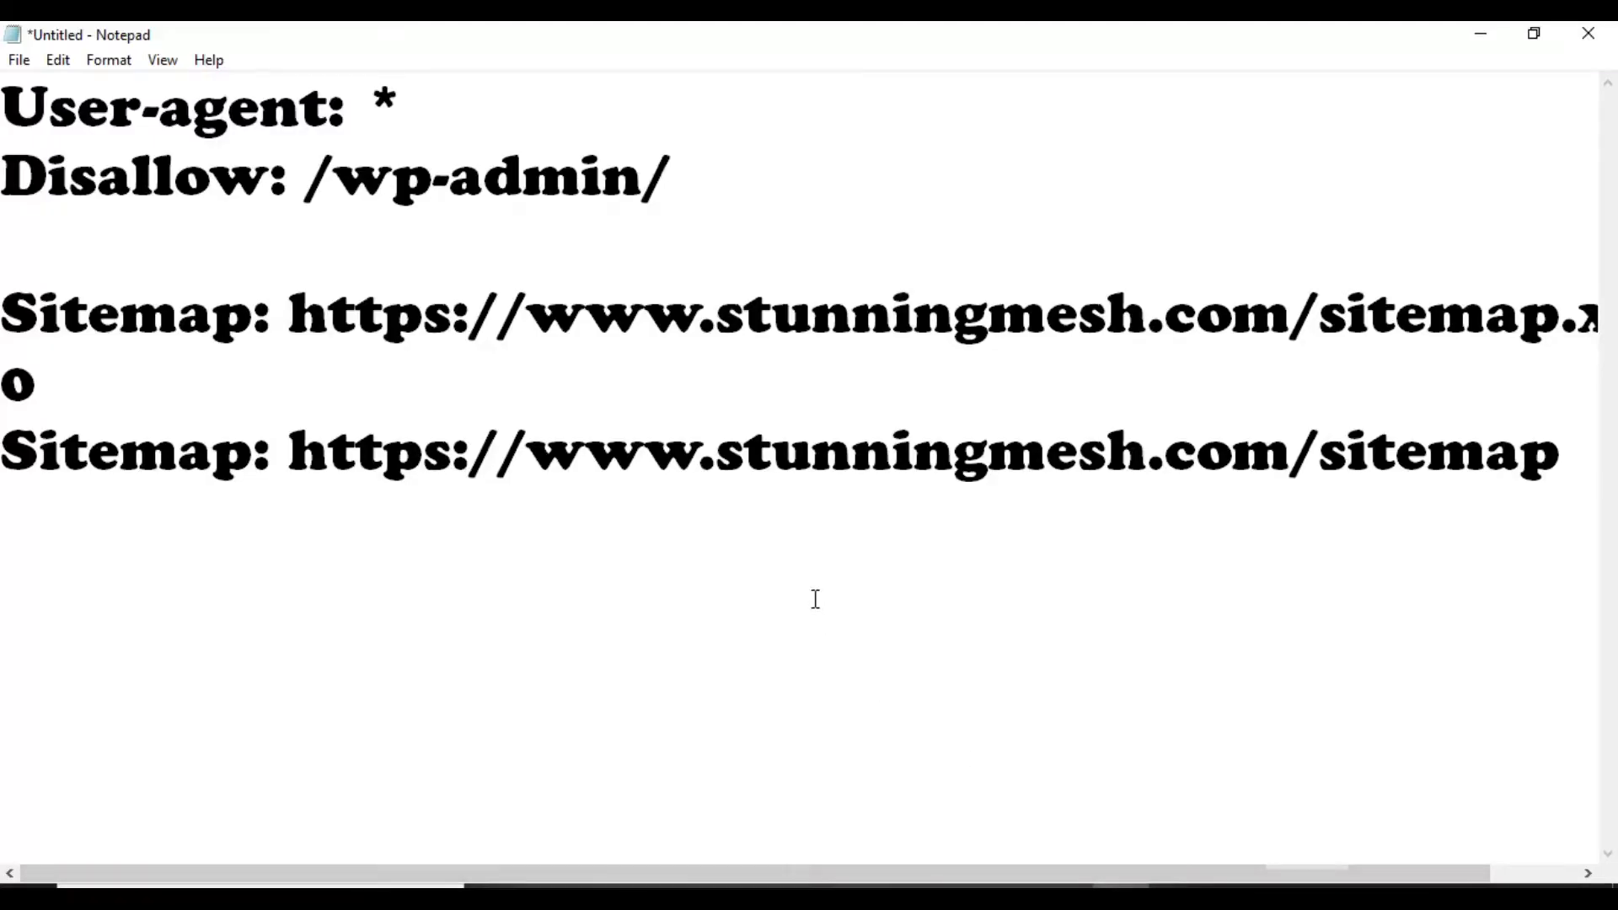
key("ctrl+a")
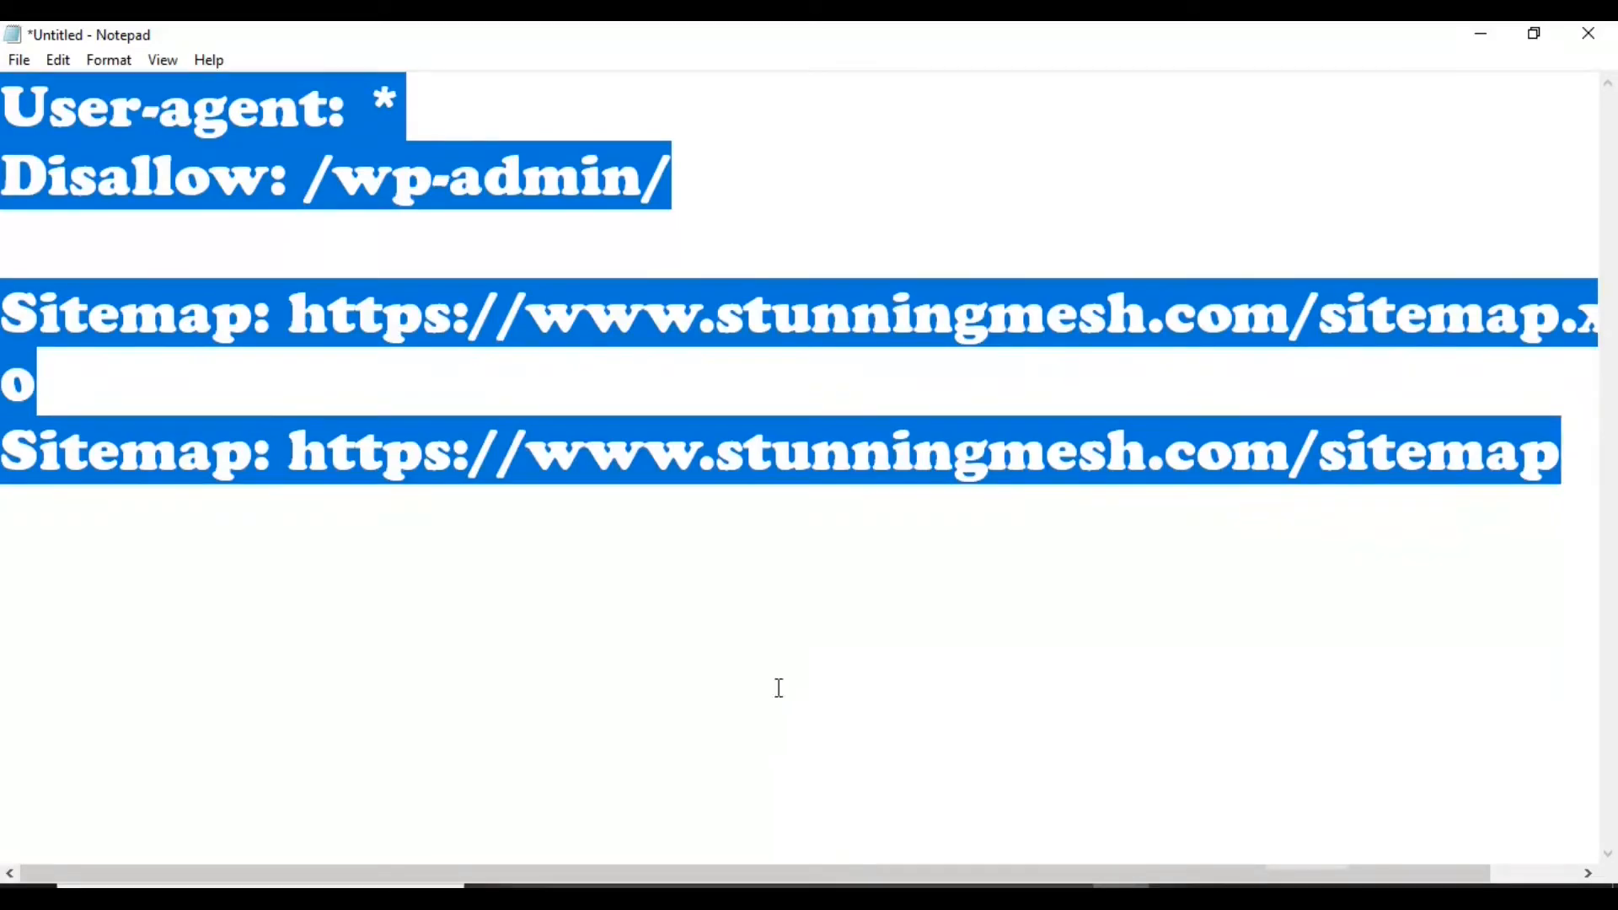
left_click(1065, 886)
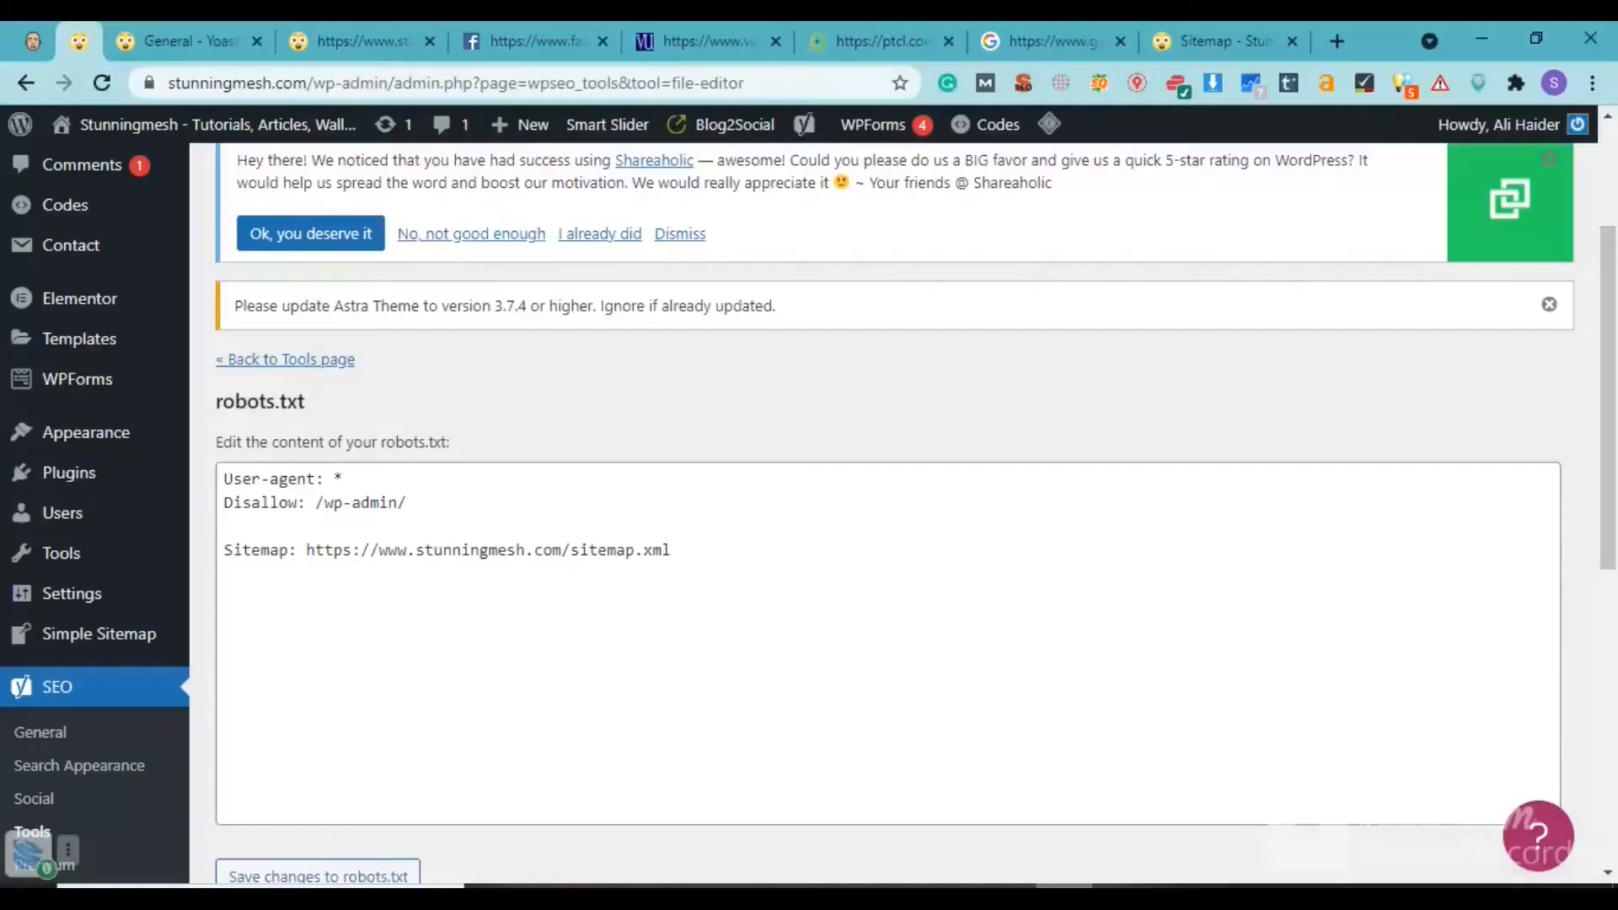
left_click(675, 626)
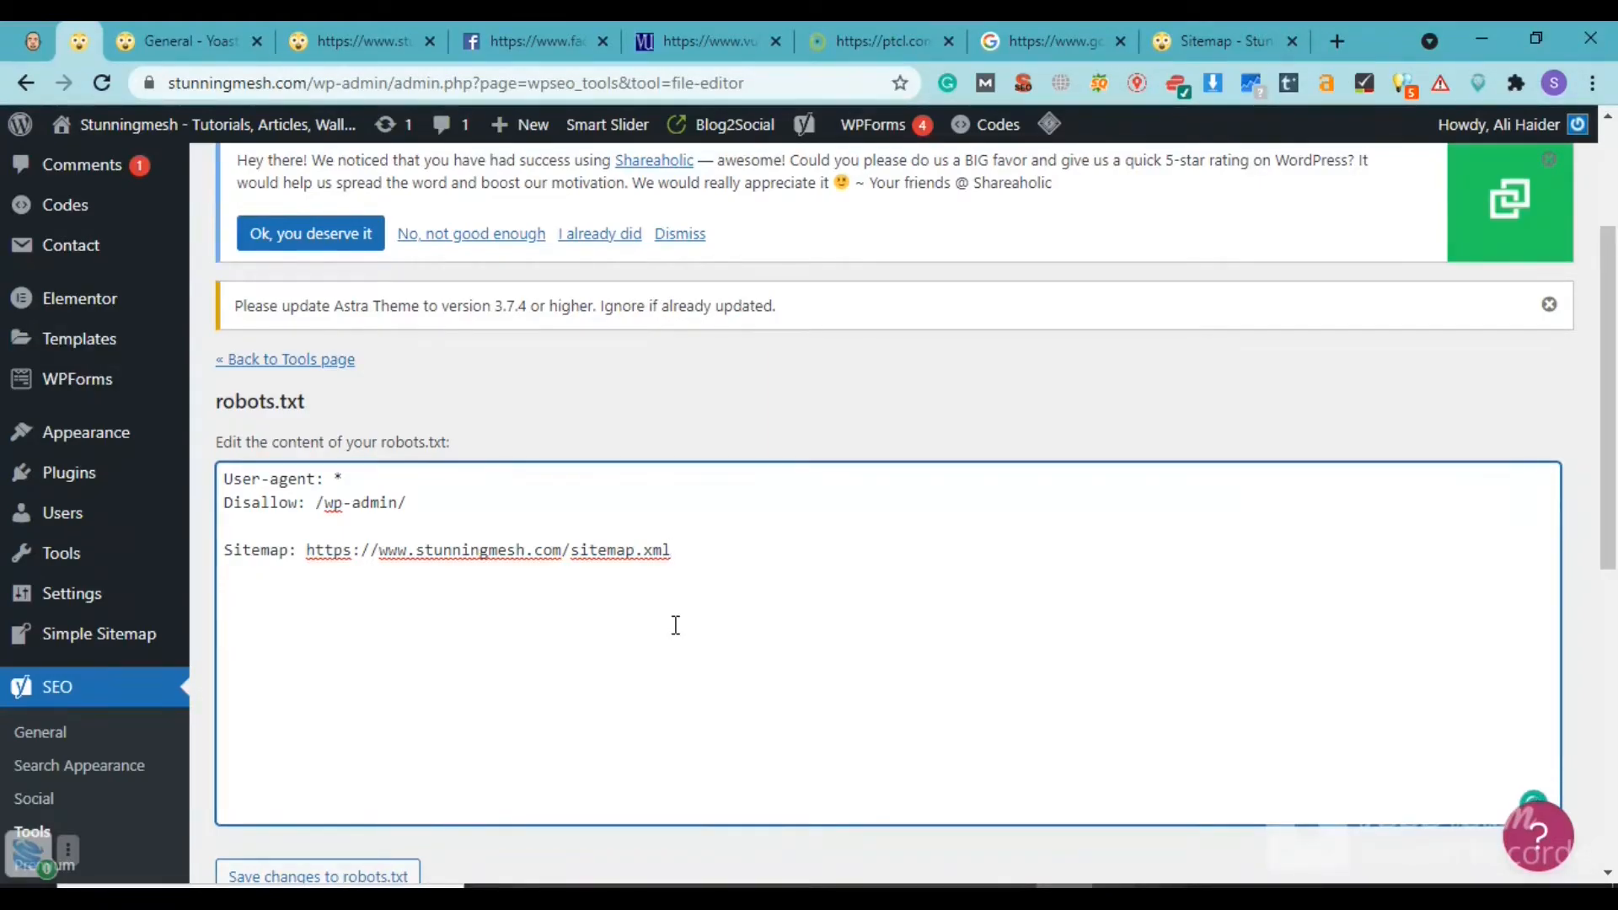
key("ctrl+a")
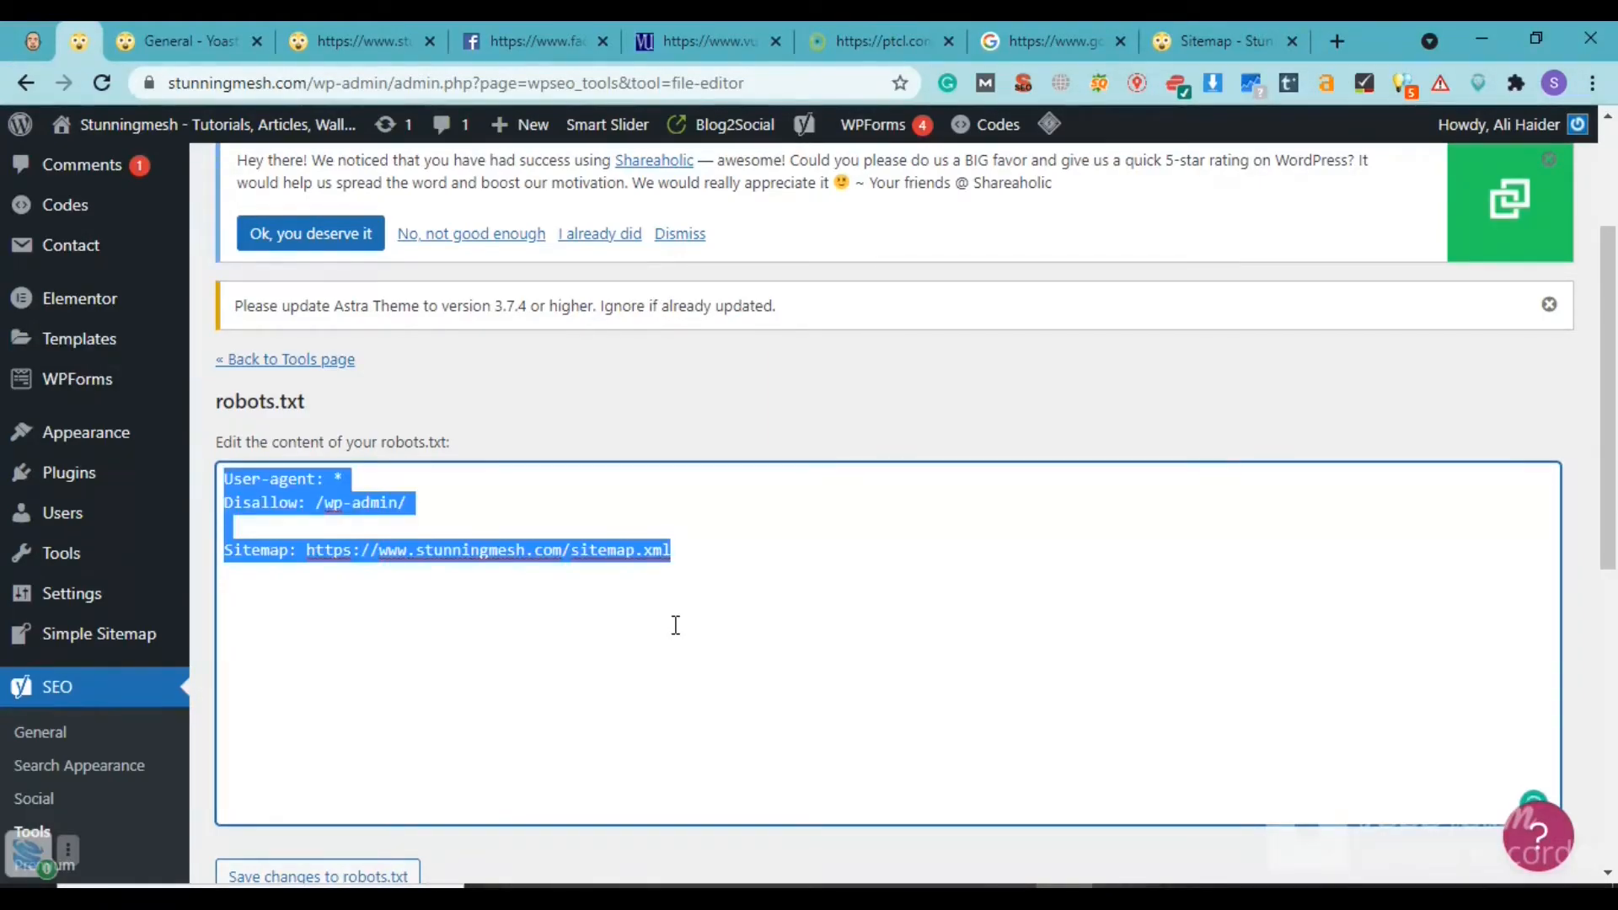
key("BackSpace")
type("User-agent: * Disallow: /wp-admin/  Sitemap: https://www.stunningmesh.com/sitemap.xml 0 Sitemap: https://www.stunningmesh.com/sitemap")
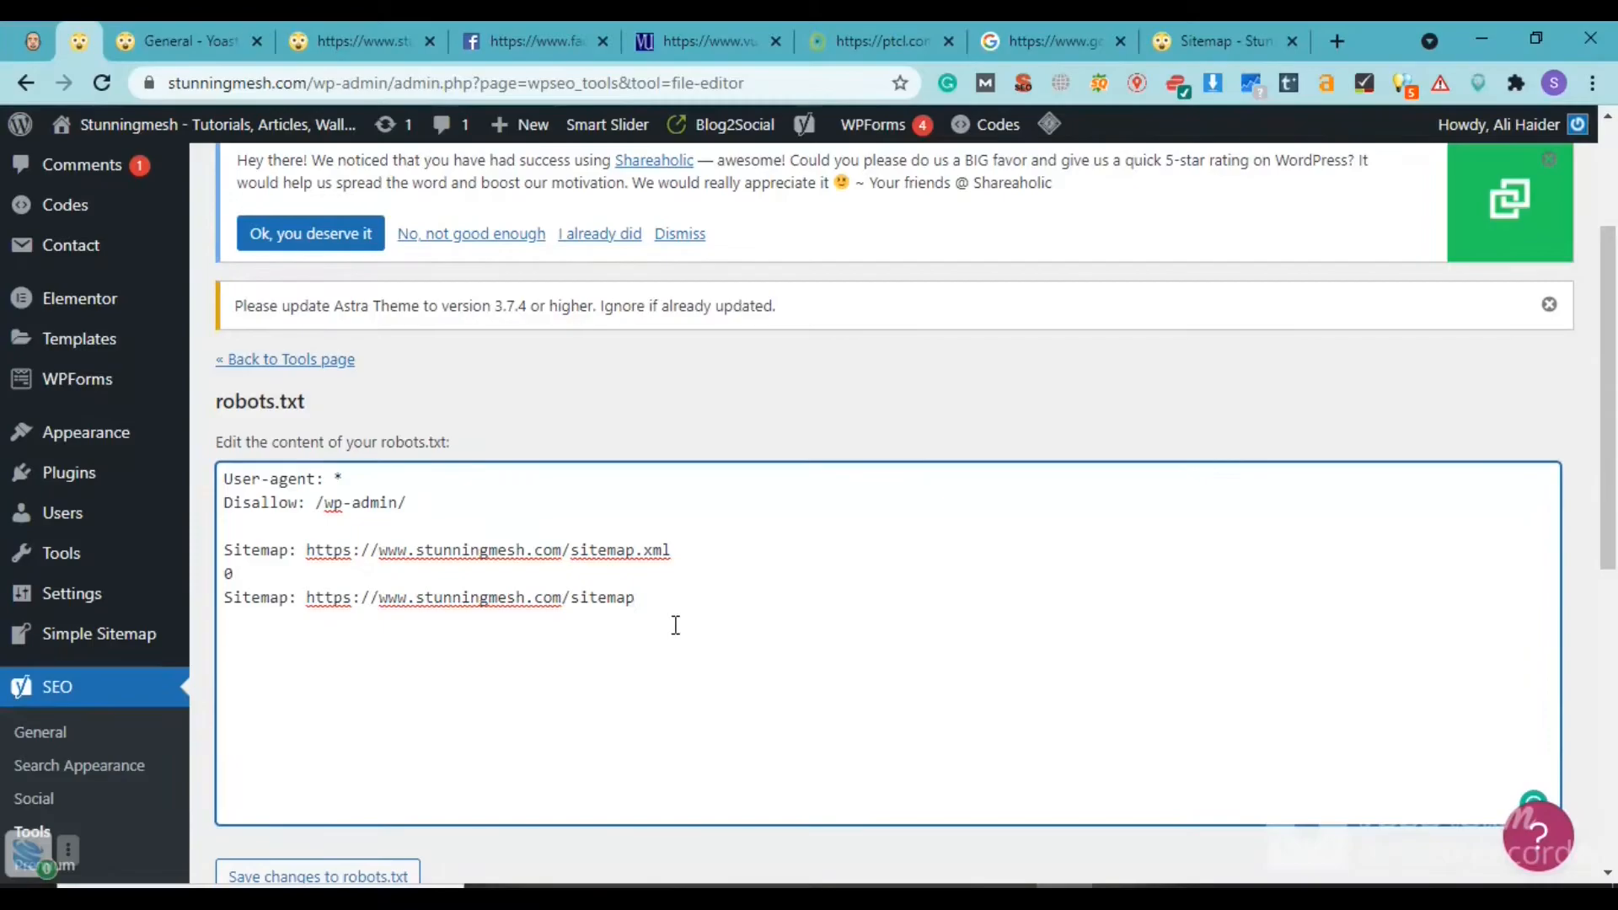
key("ctrl+z")
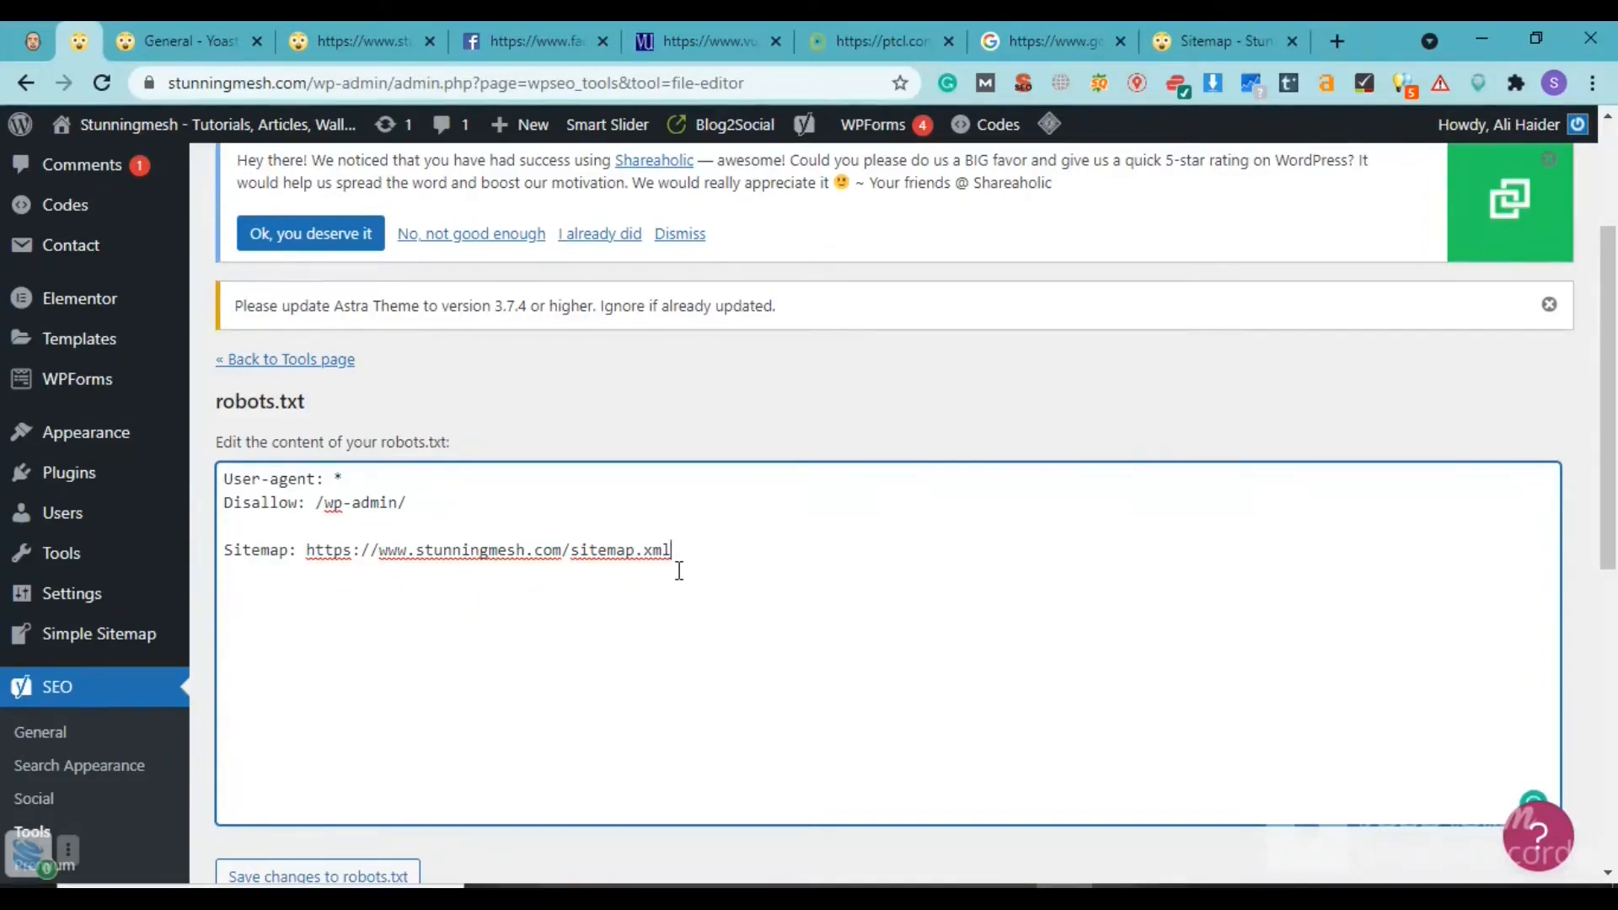
left_click(1120, 880)
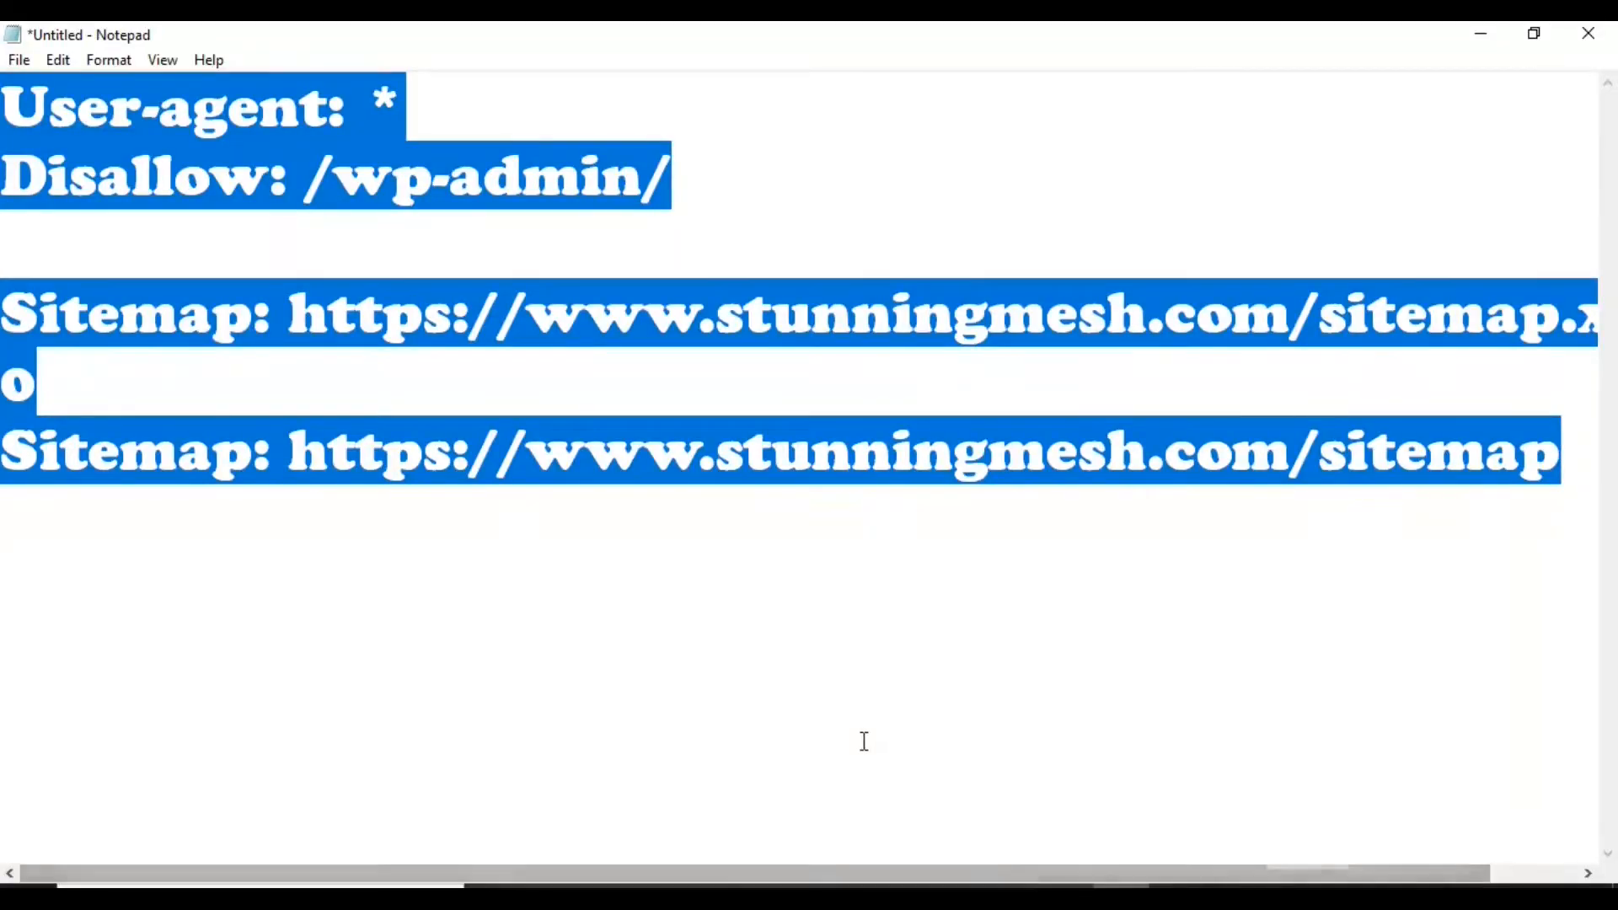
left_click(536, 610)
left_click_drag(2, 451, 1550, 437)
key("ctrl+c")
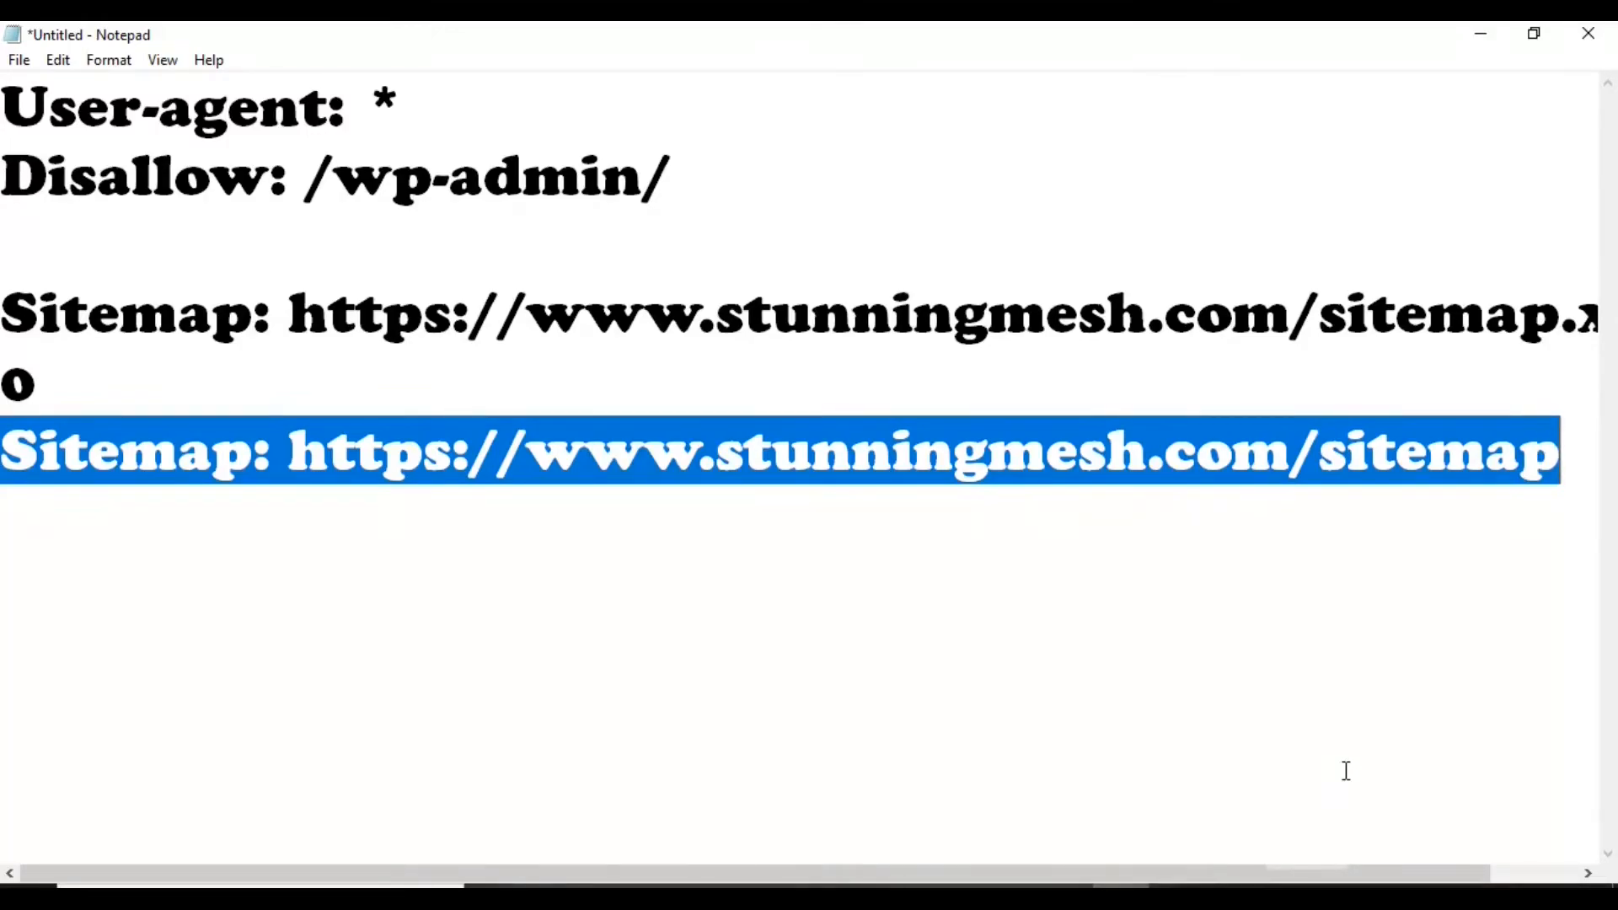
- In the robots.txt editor in Chrome, paste the copied Sitemap line below the sitemap.xml line, separated by a blank line
left_click(1065, 898)
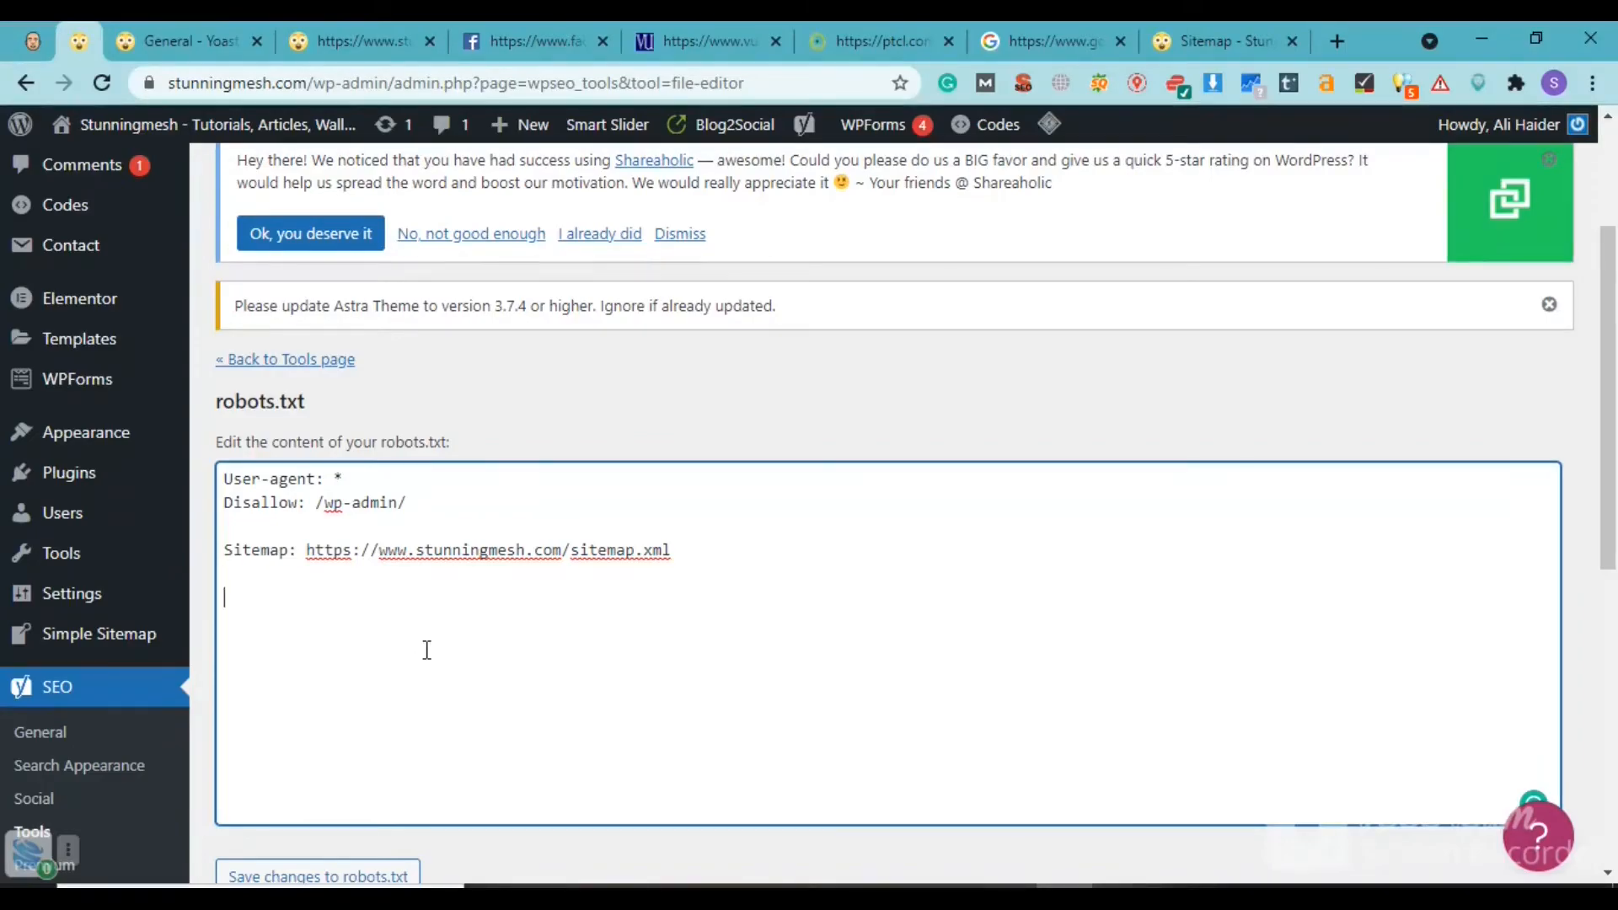
key("Return")
key("ctrl+v")
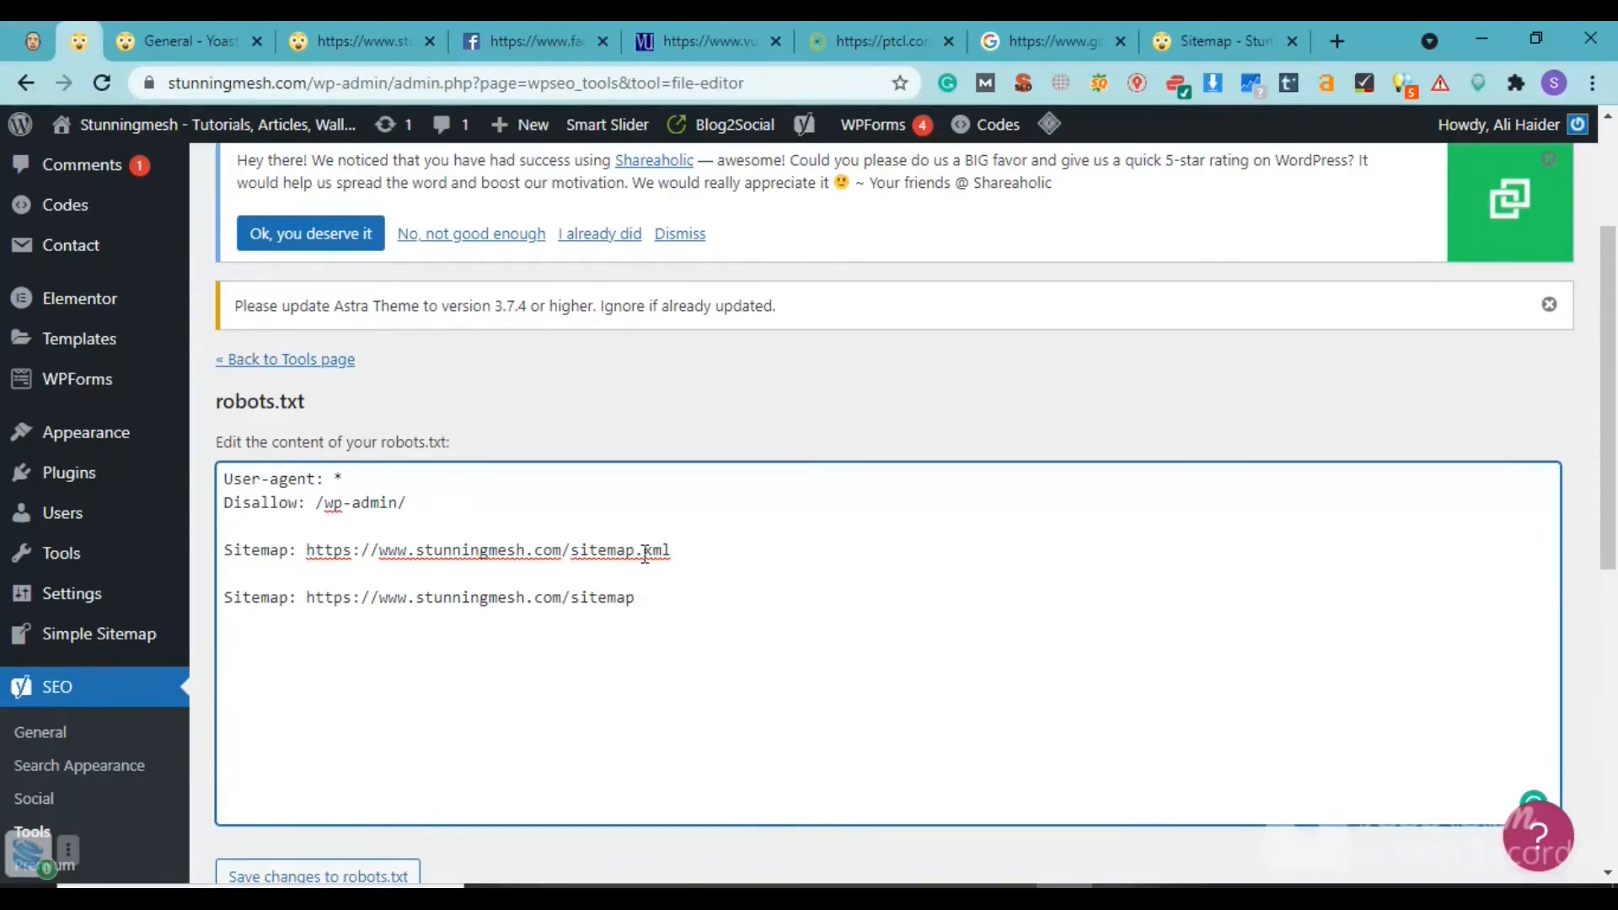
scroll(941, 632, "down", 3)
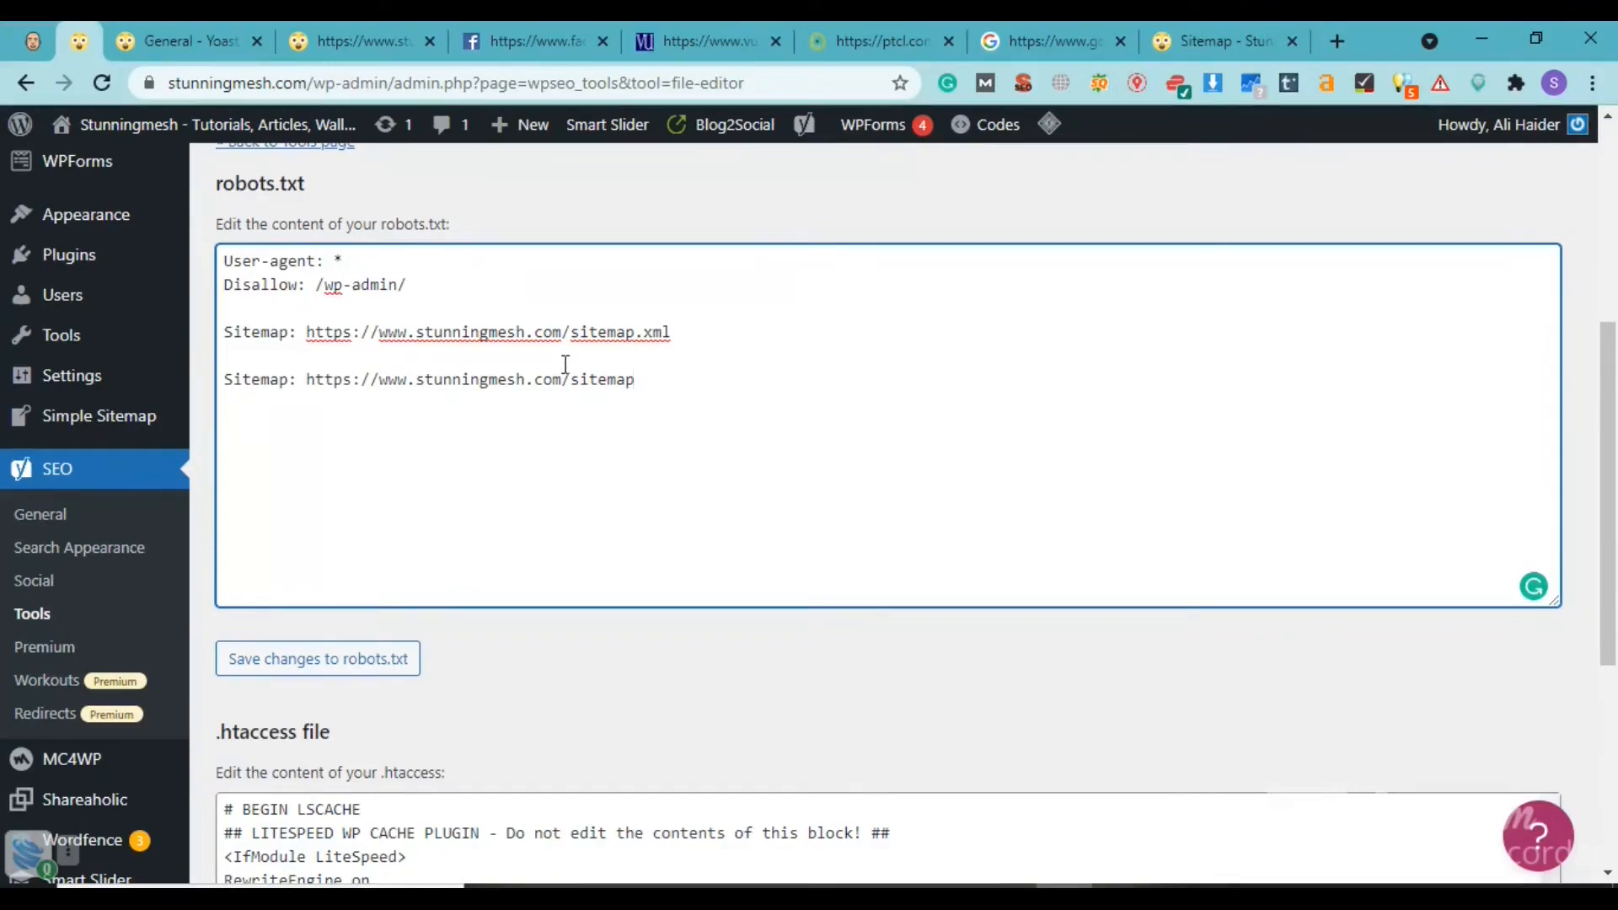
- Save the edited robots.txt content with the added Sitemap line
left_click(386, 659)
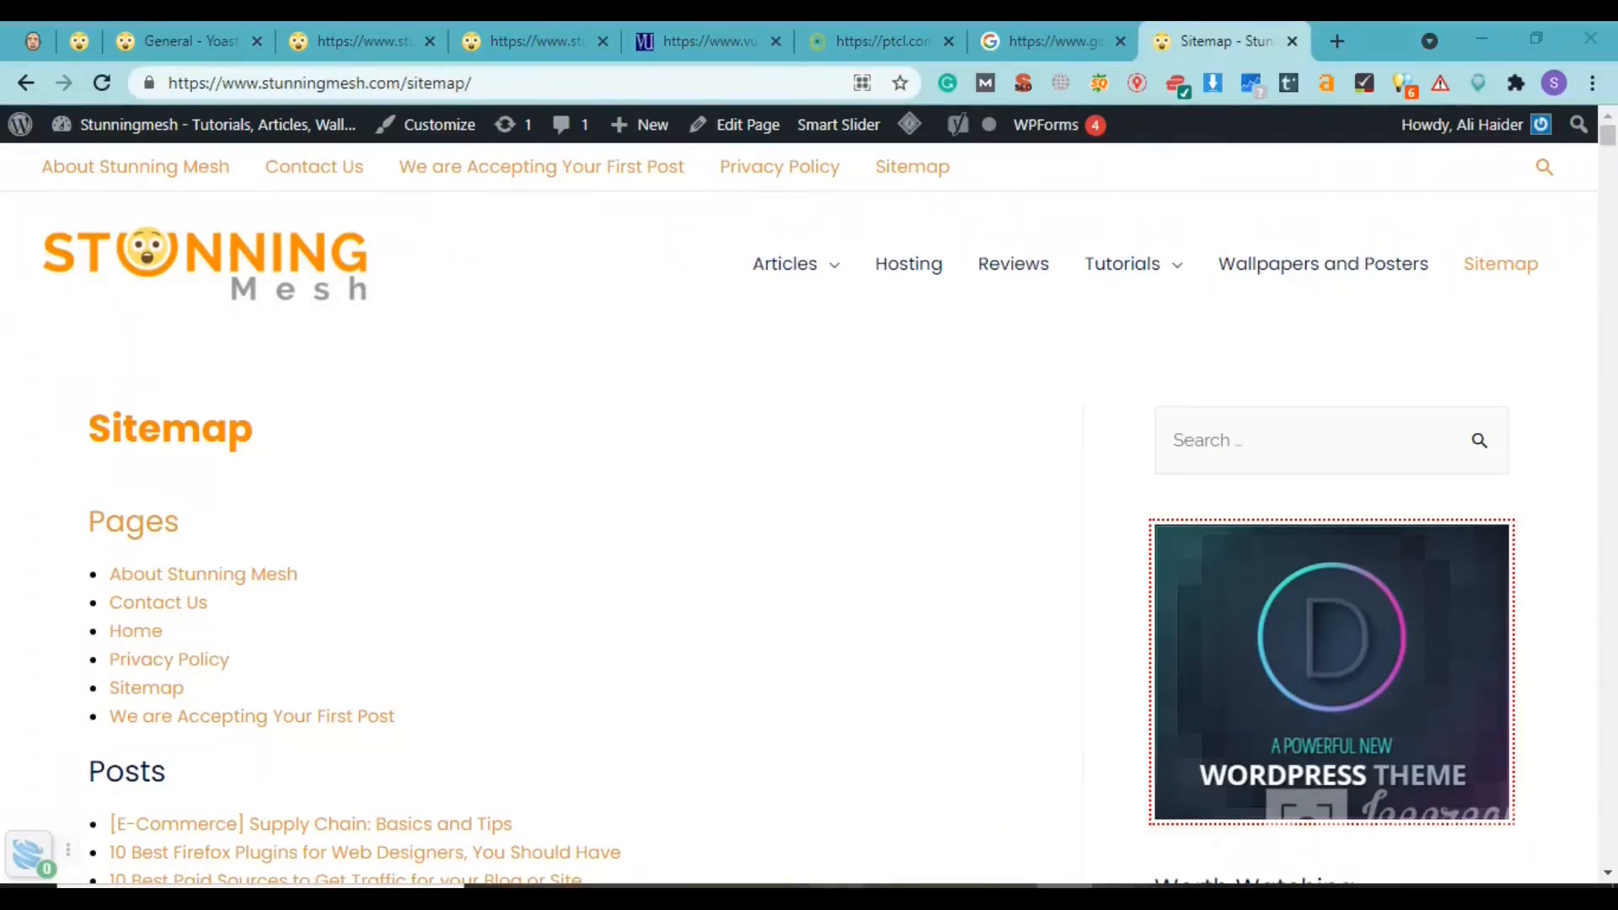
left_click(173, 251)
left_click(172, 251)
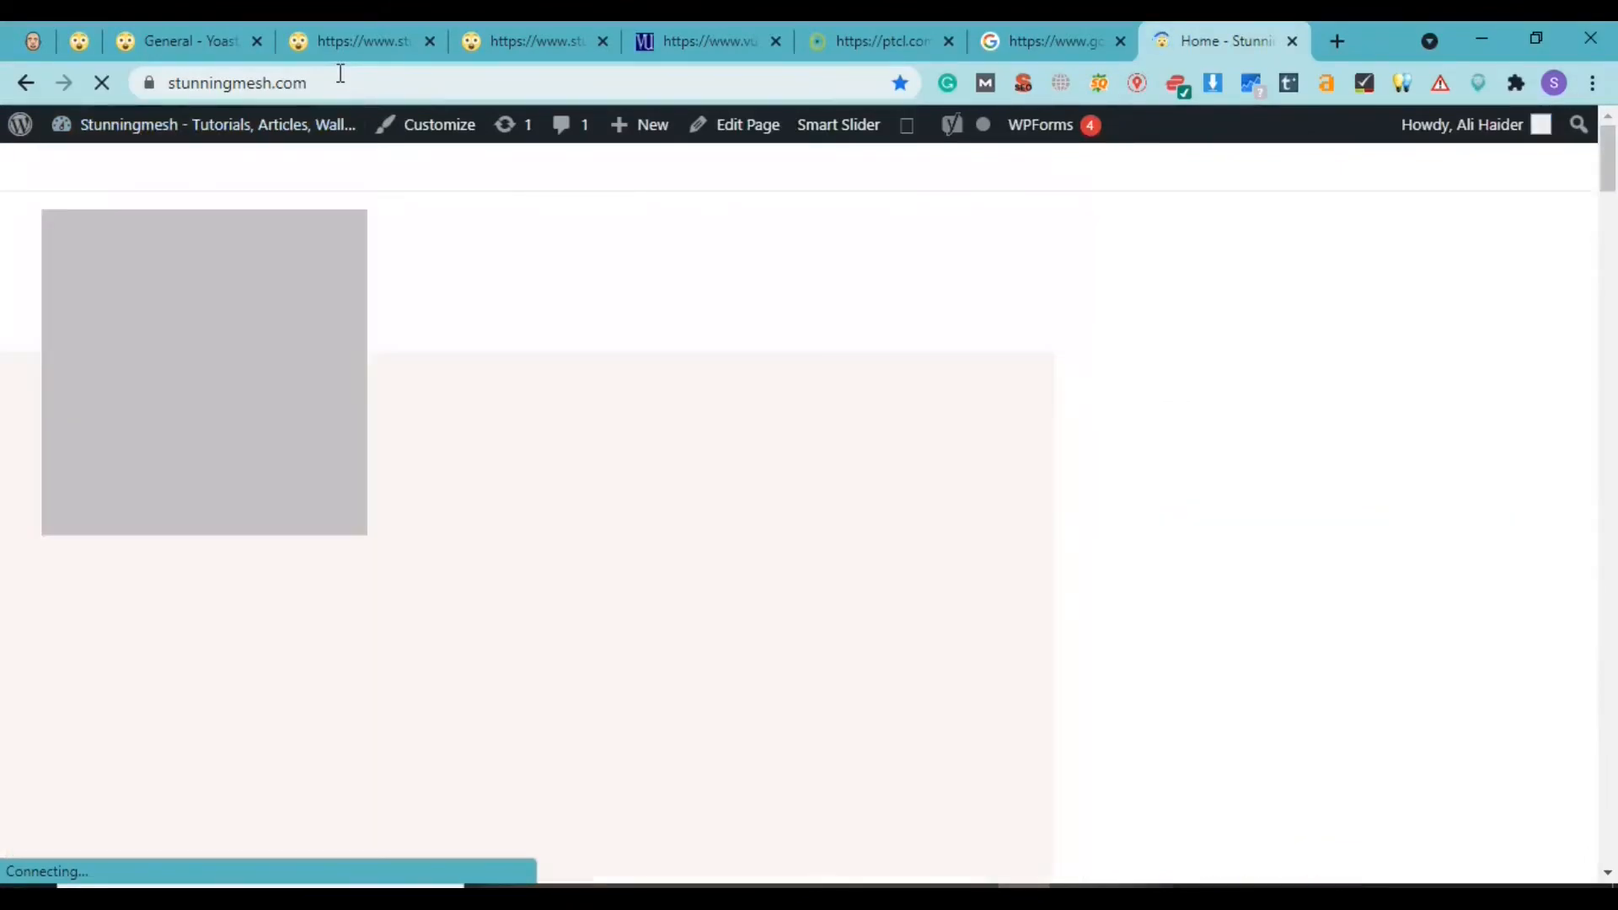
left_click(341, 74)
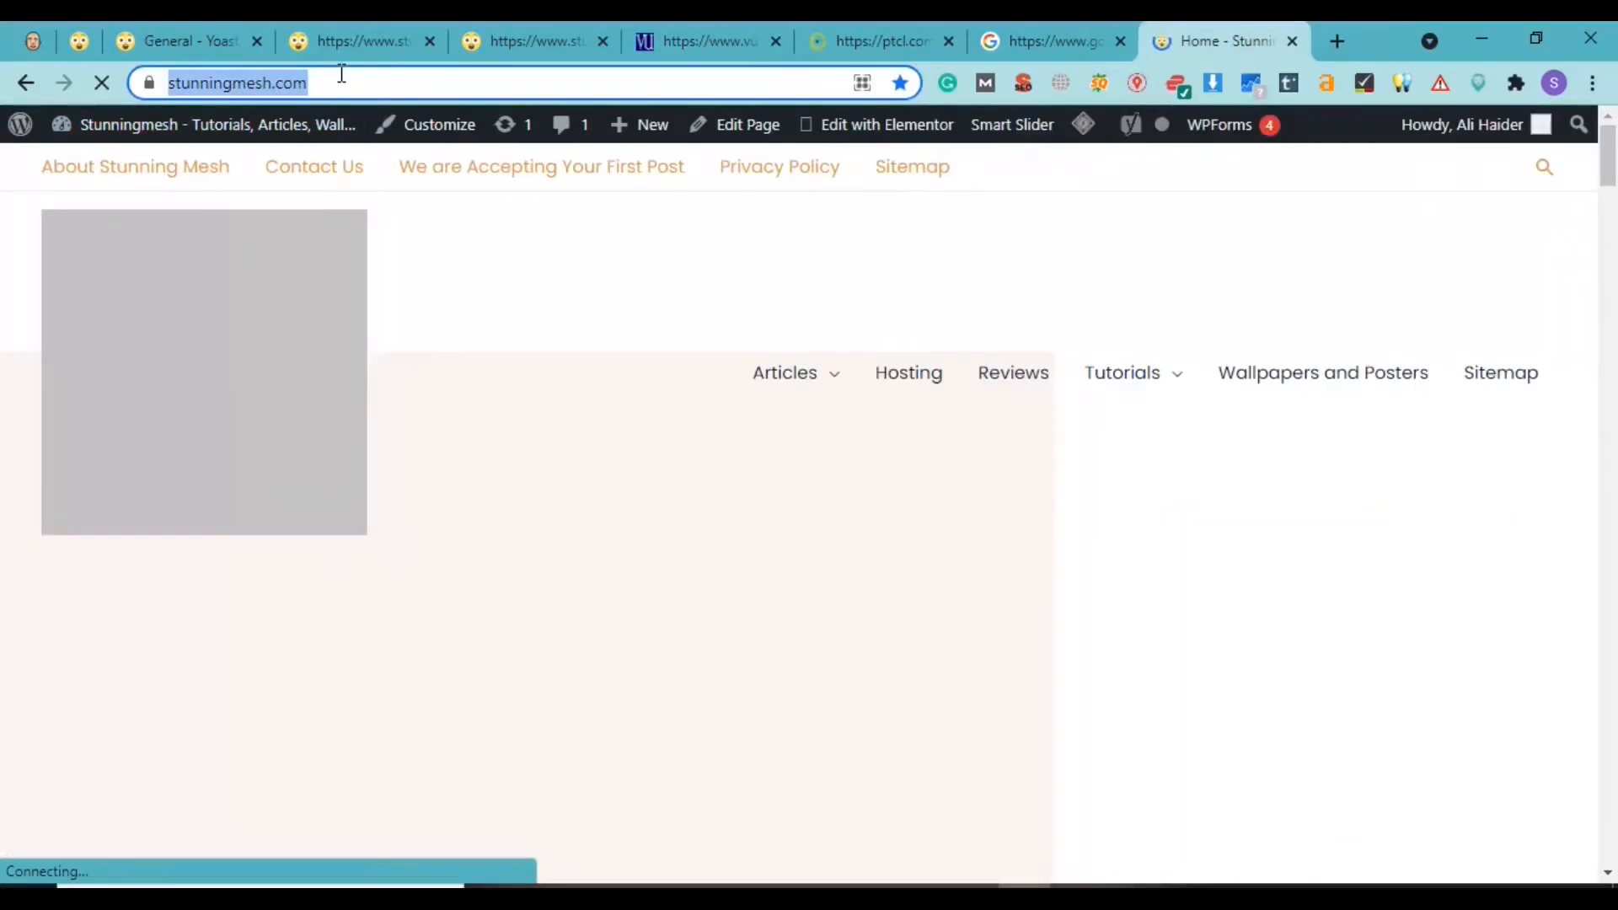
left_click(341, 74)
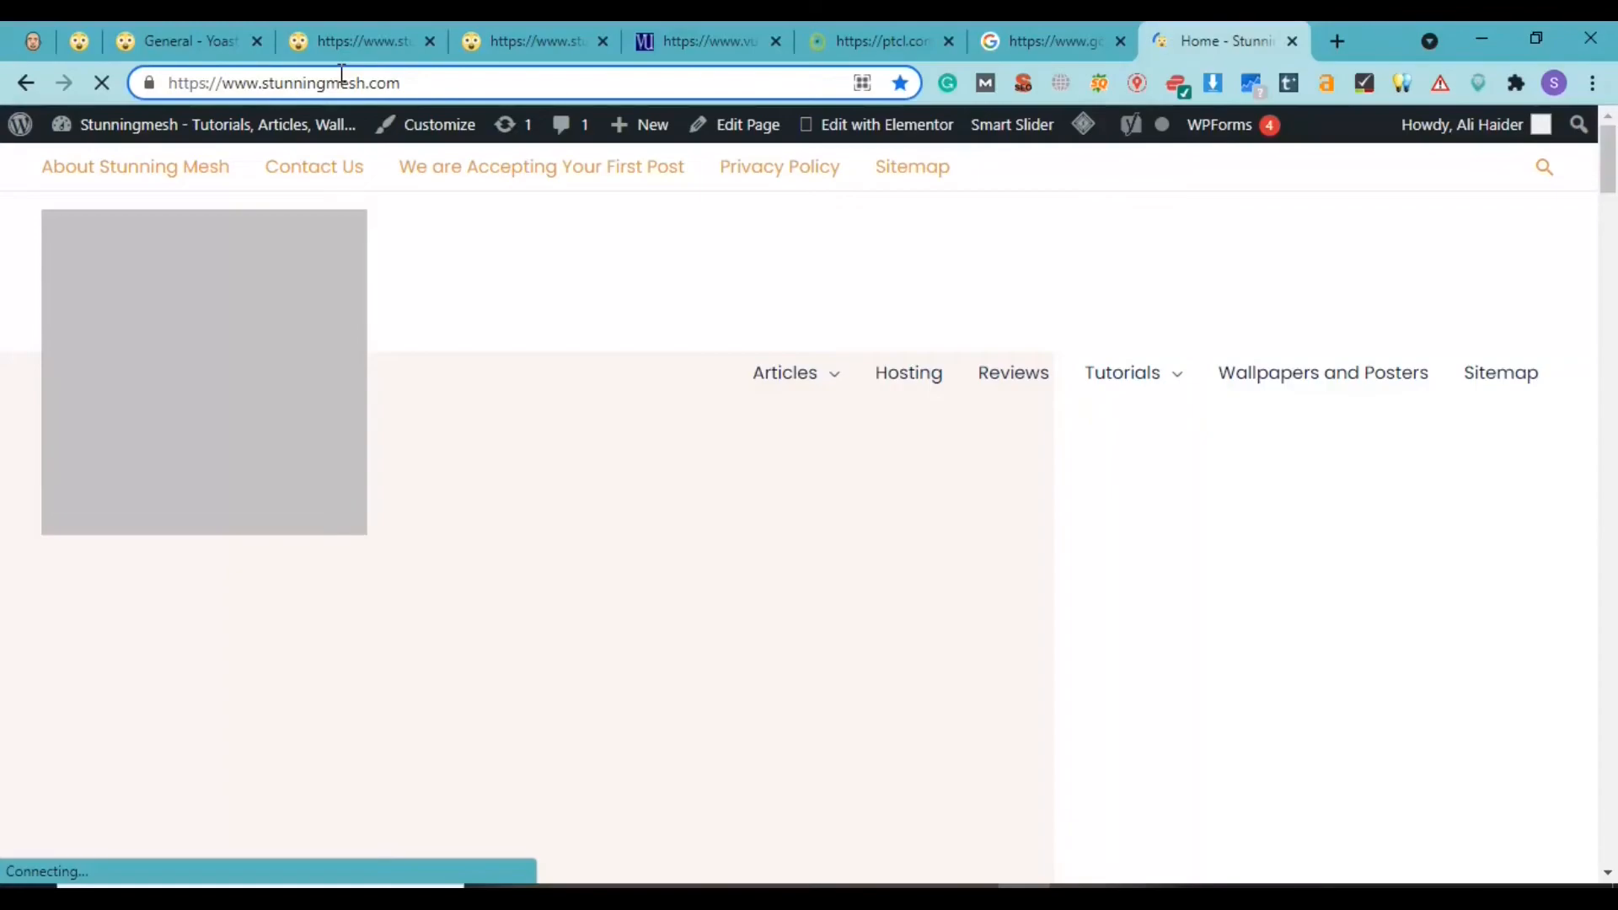
key("ctrl+a")
key("ctrl+c")
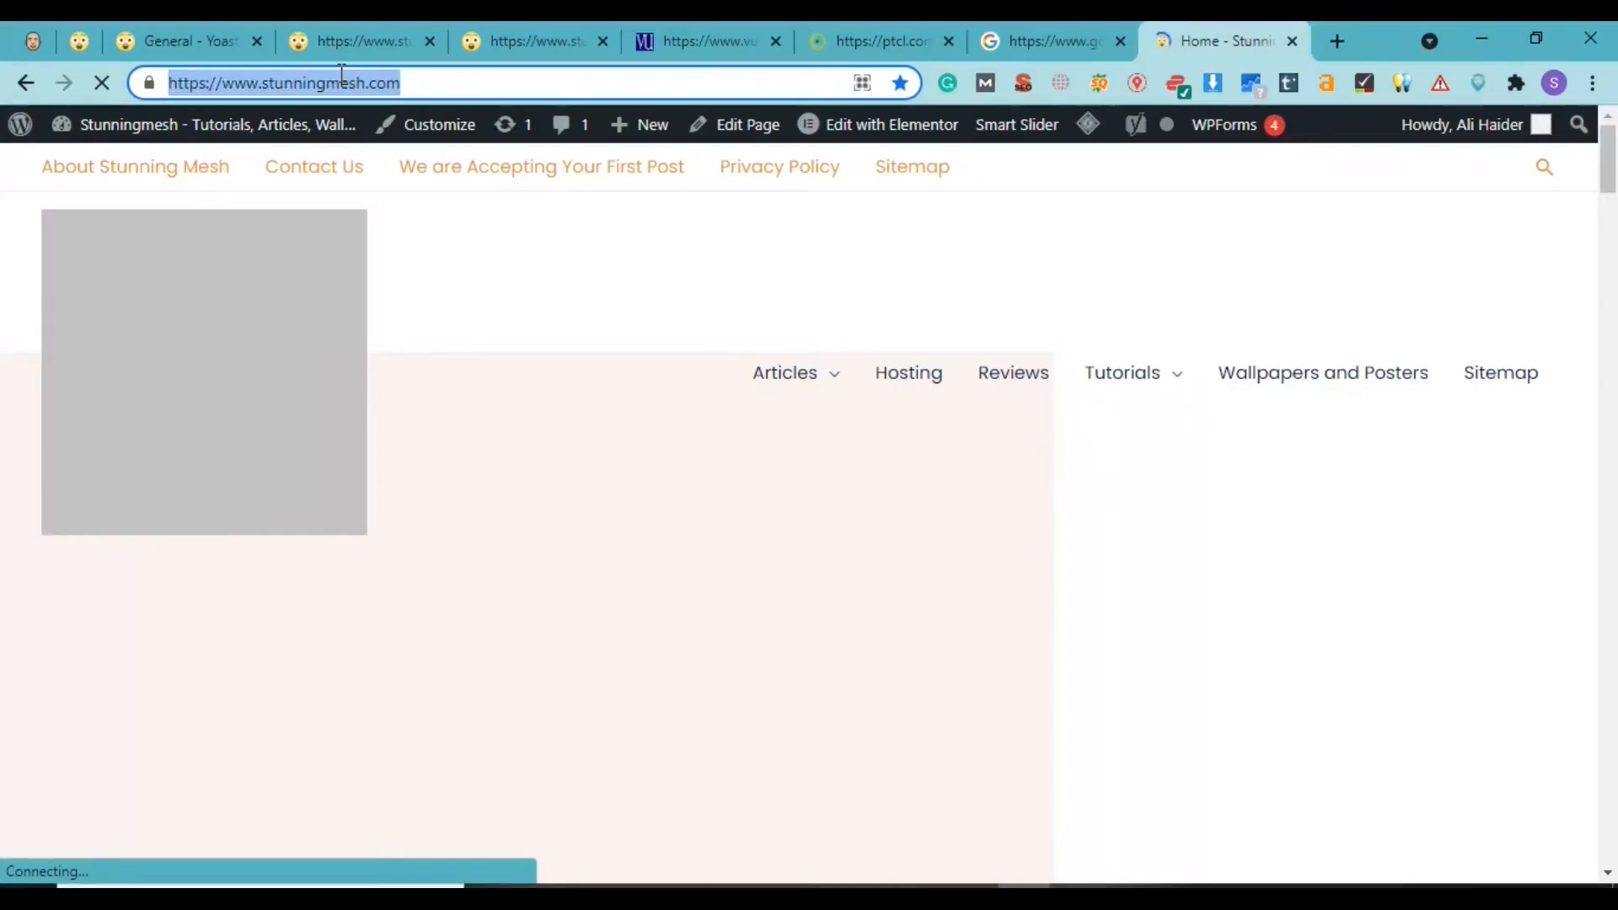
mouse_move(1023, 885)
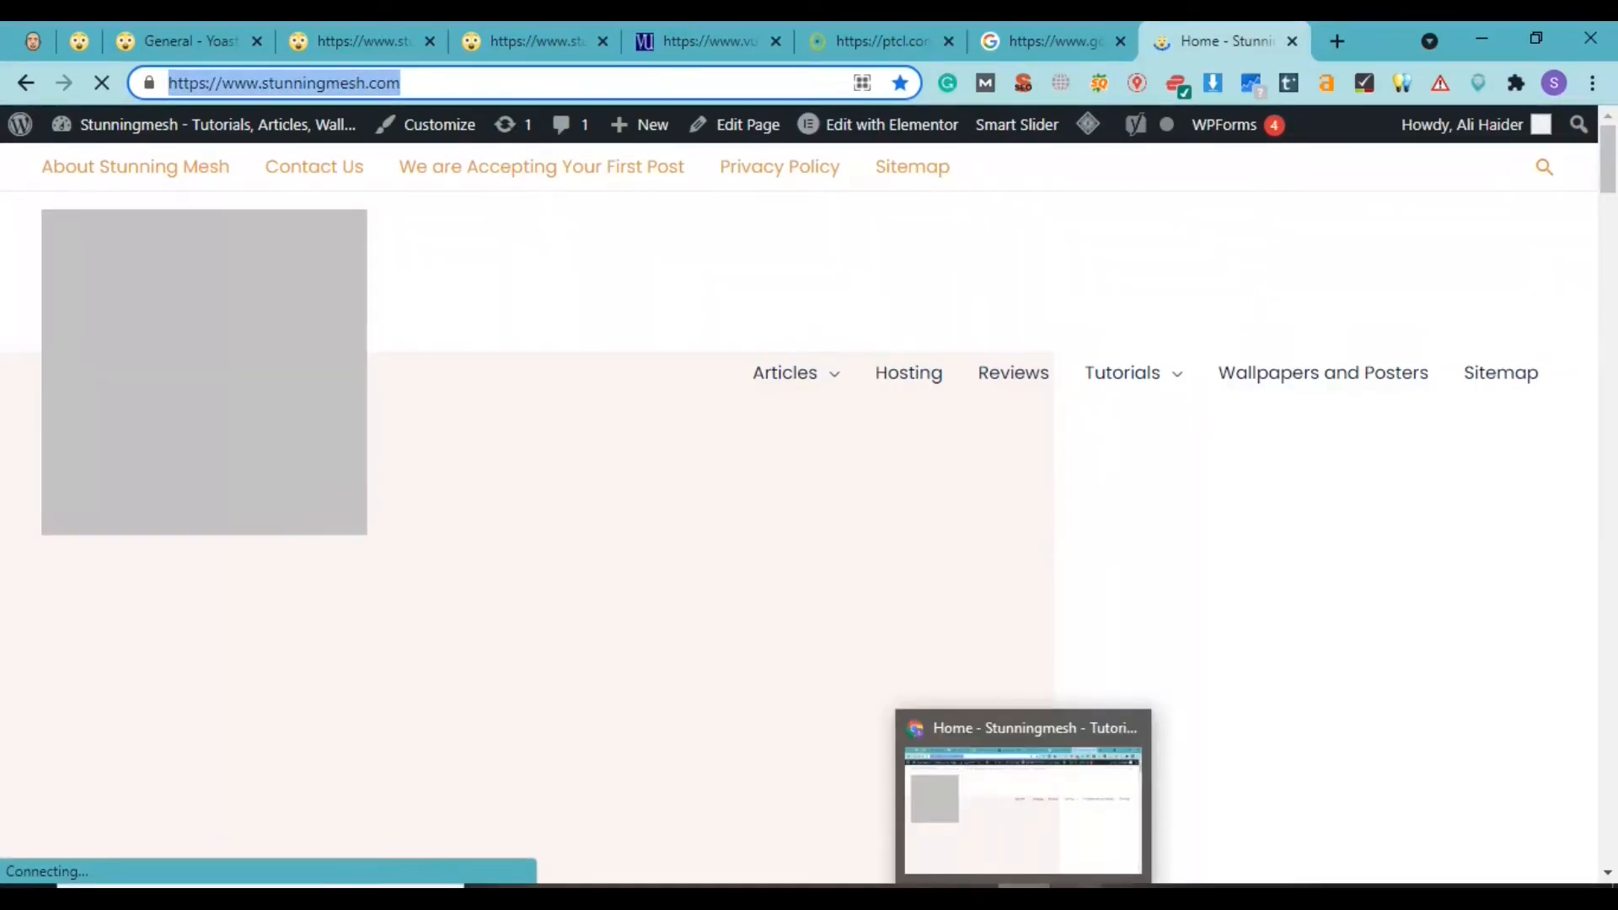
left_click(1179, 809)
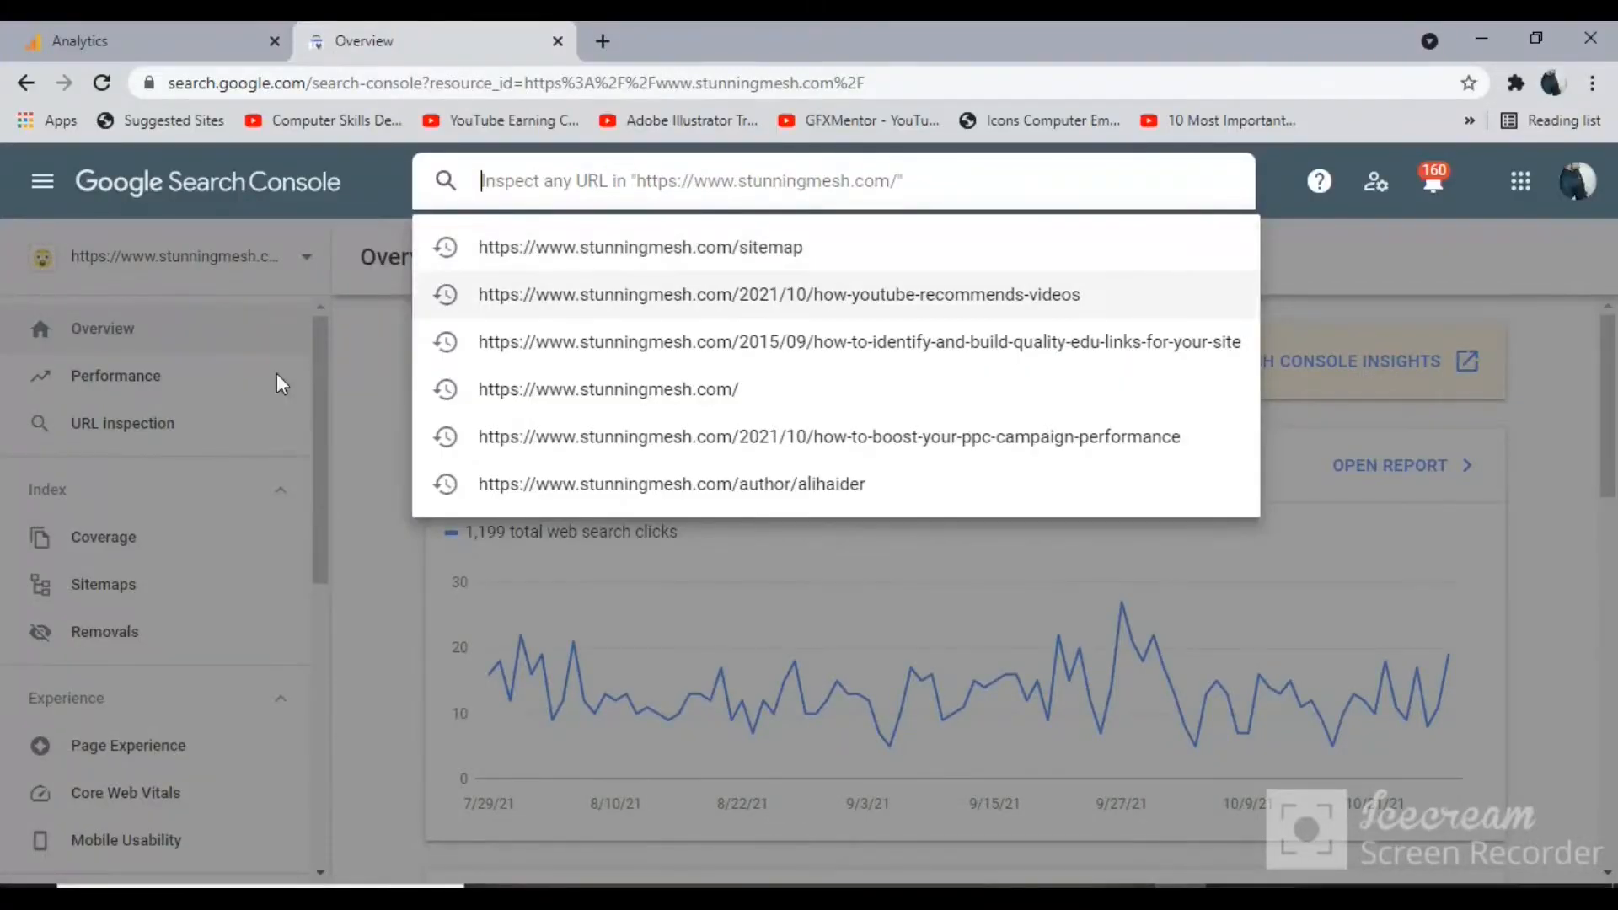
left_click(218, 445)
left_click(218, 444)
key("ctrl+v")
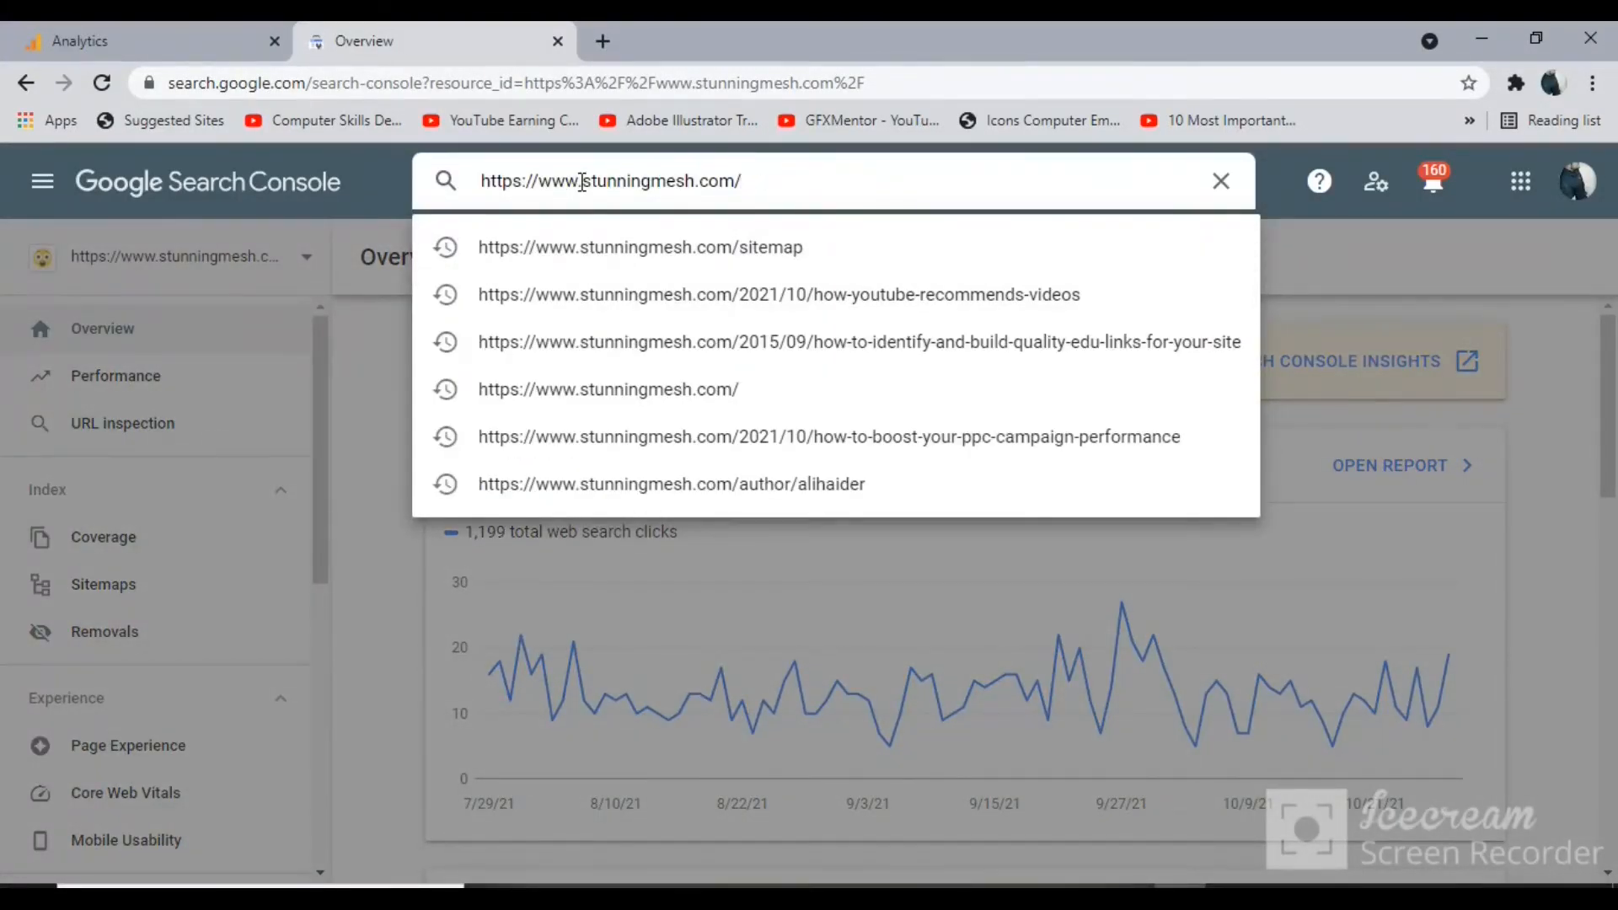
key("Return")
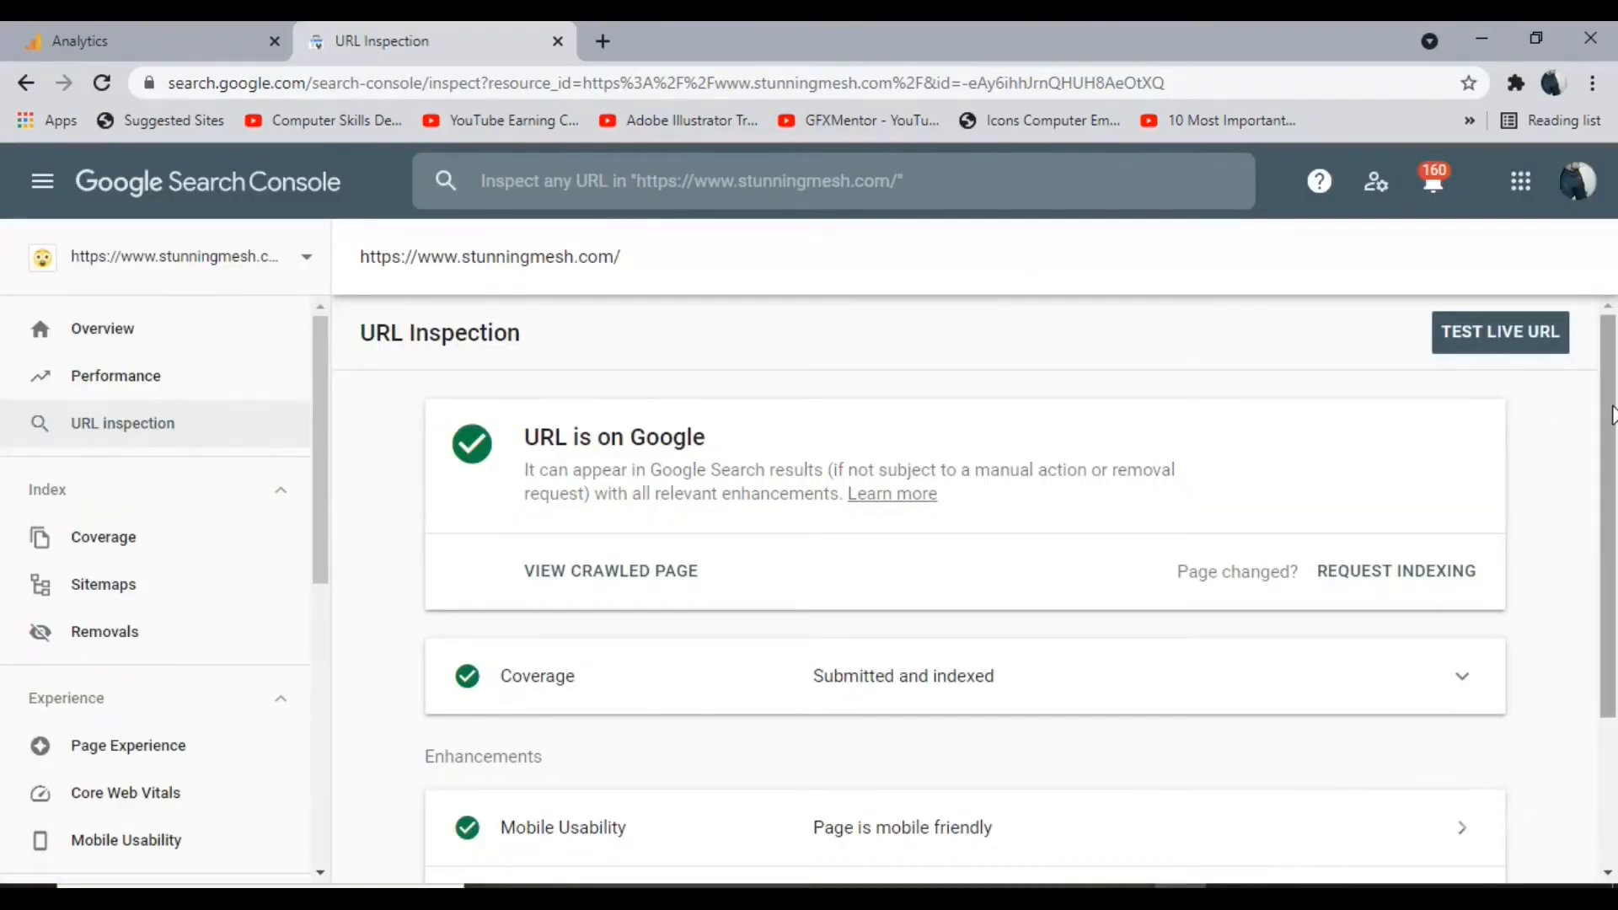
- Request indexing for the inspected home page URL and dismiss the confirmation dialog
left_click_drag(1611, 415, 1612, 364)
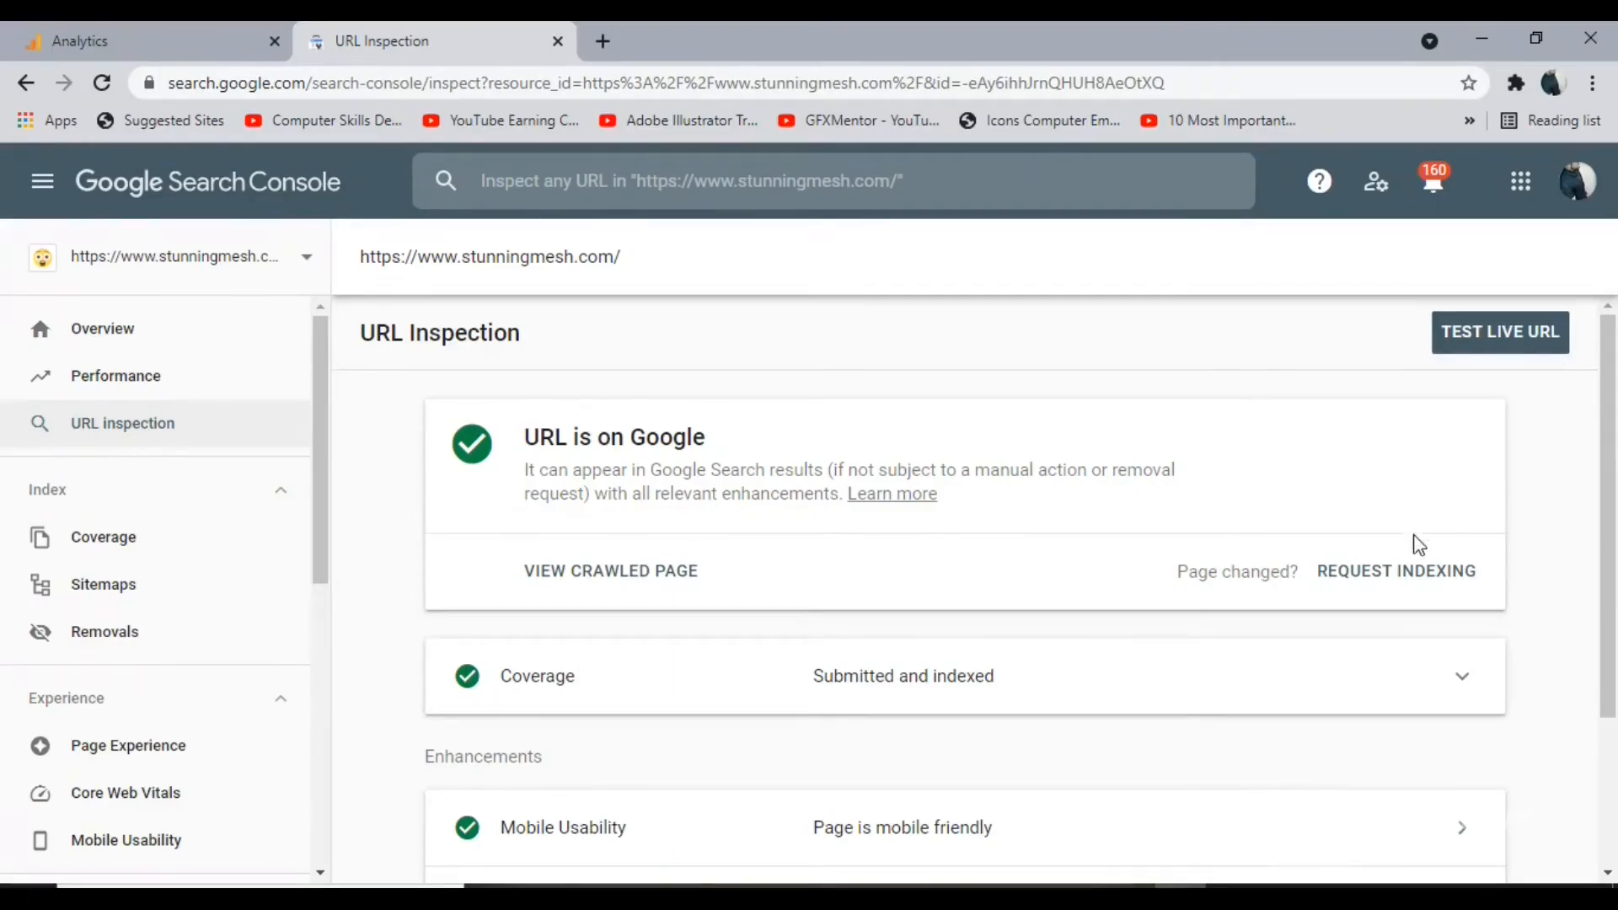
left_click(1394, 573)
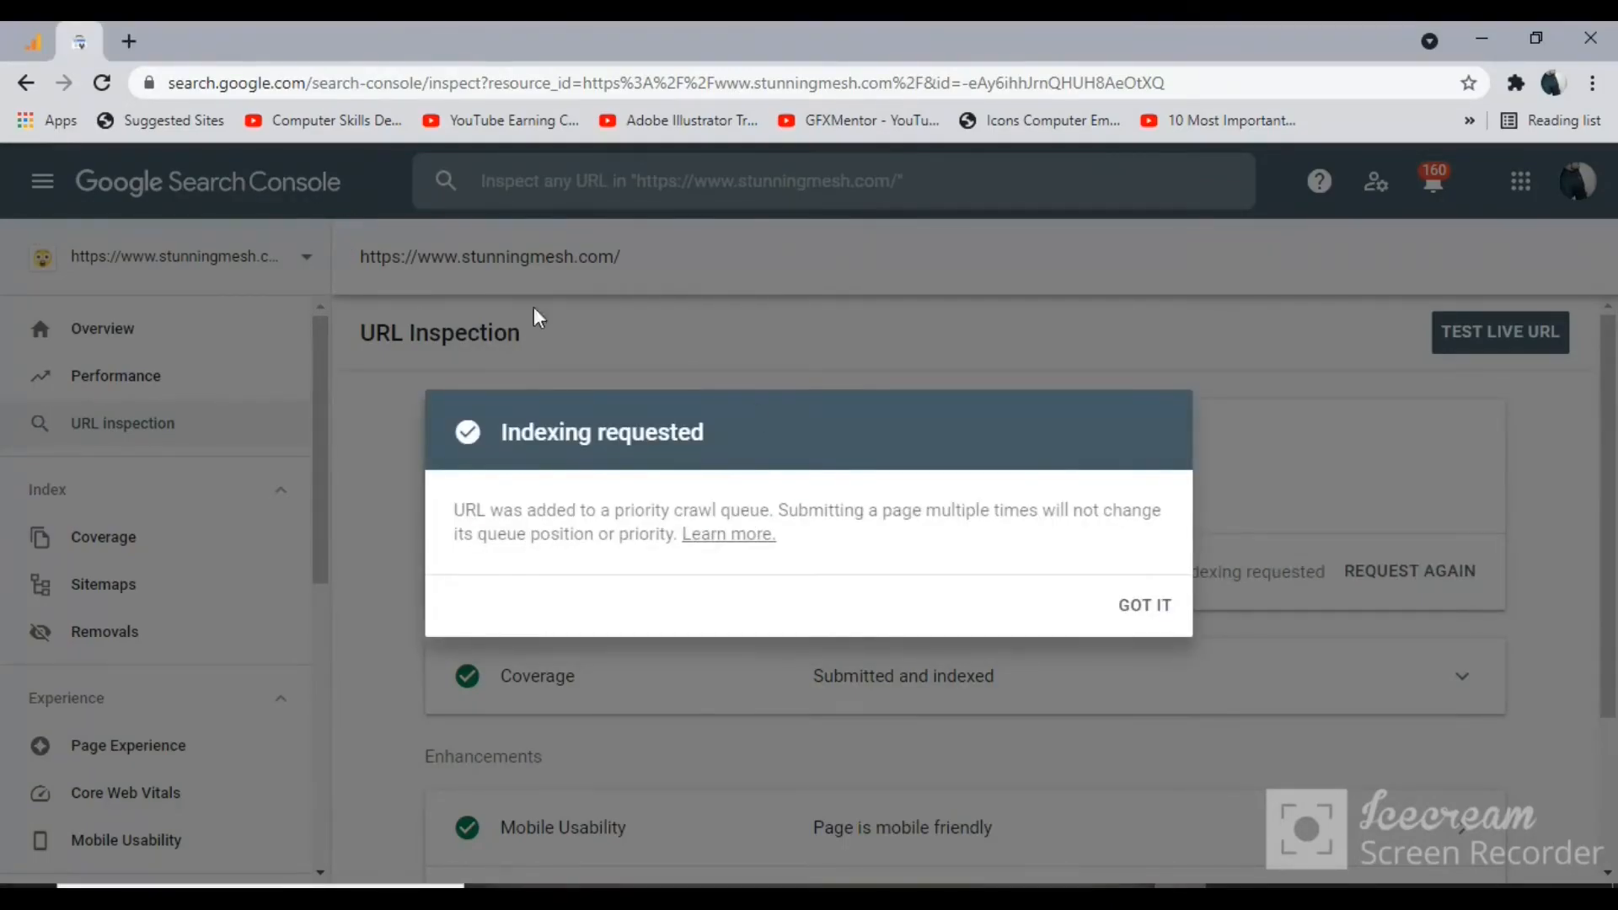
left_click(1135, 619)
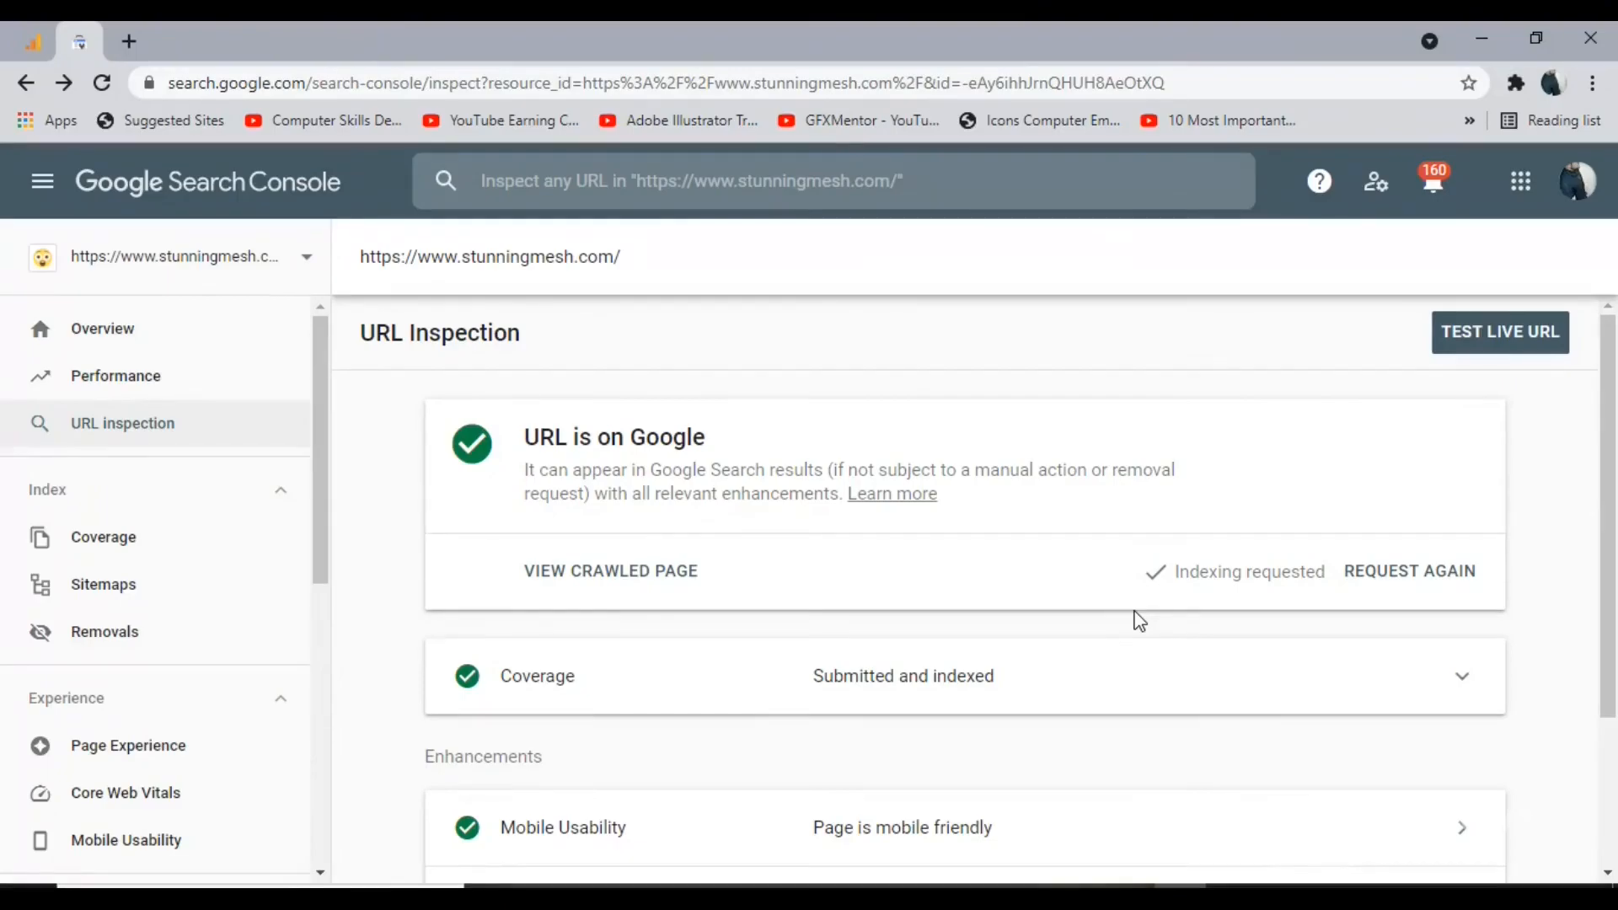
- On the Sitemaps page of Search Console, submit sitemap.xml as a new sitemap and dismiss the confirmation dialog
left_click(242, 585)
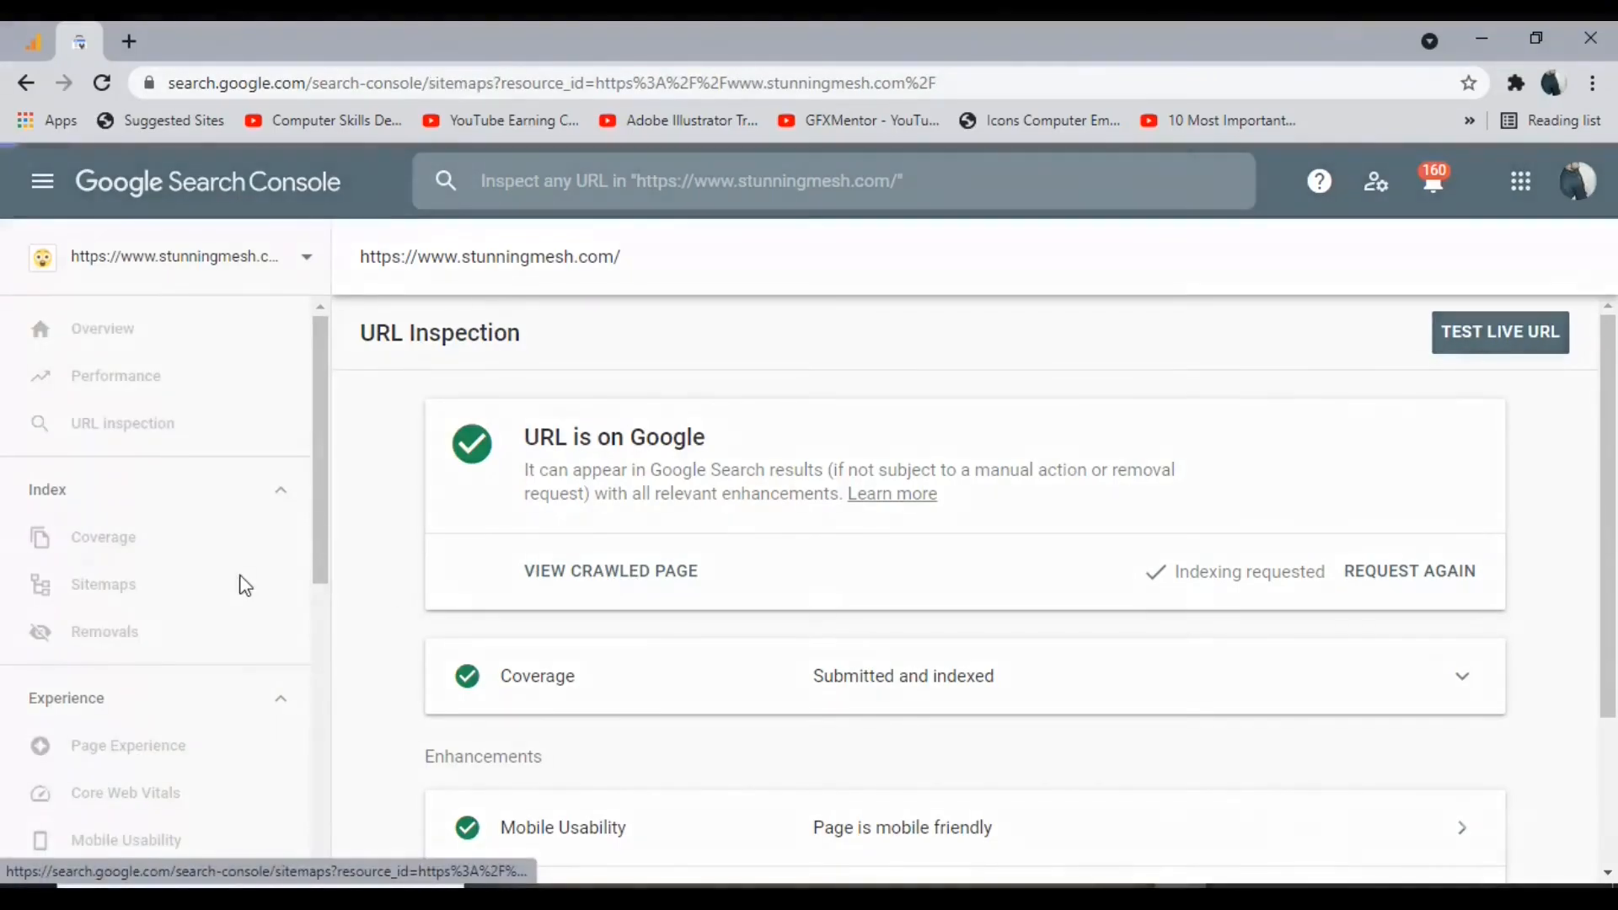
left_click(813, 427)
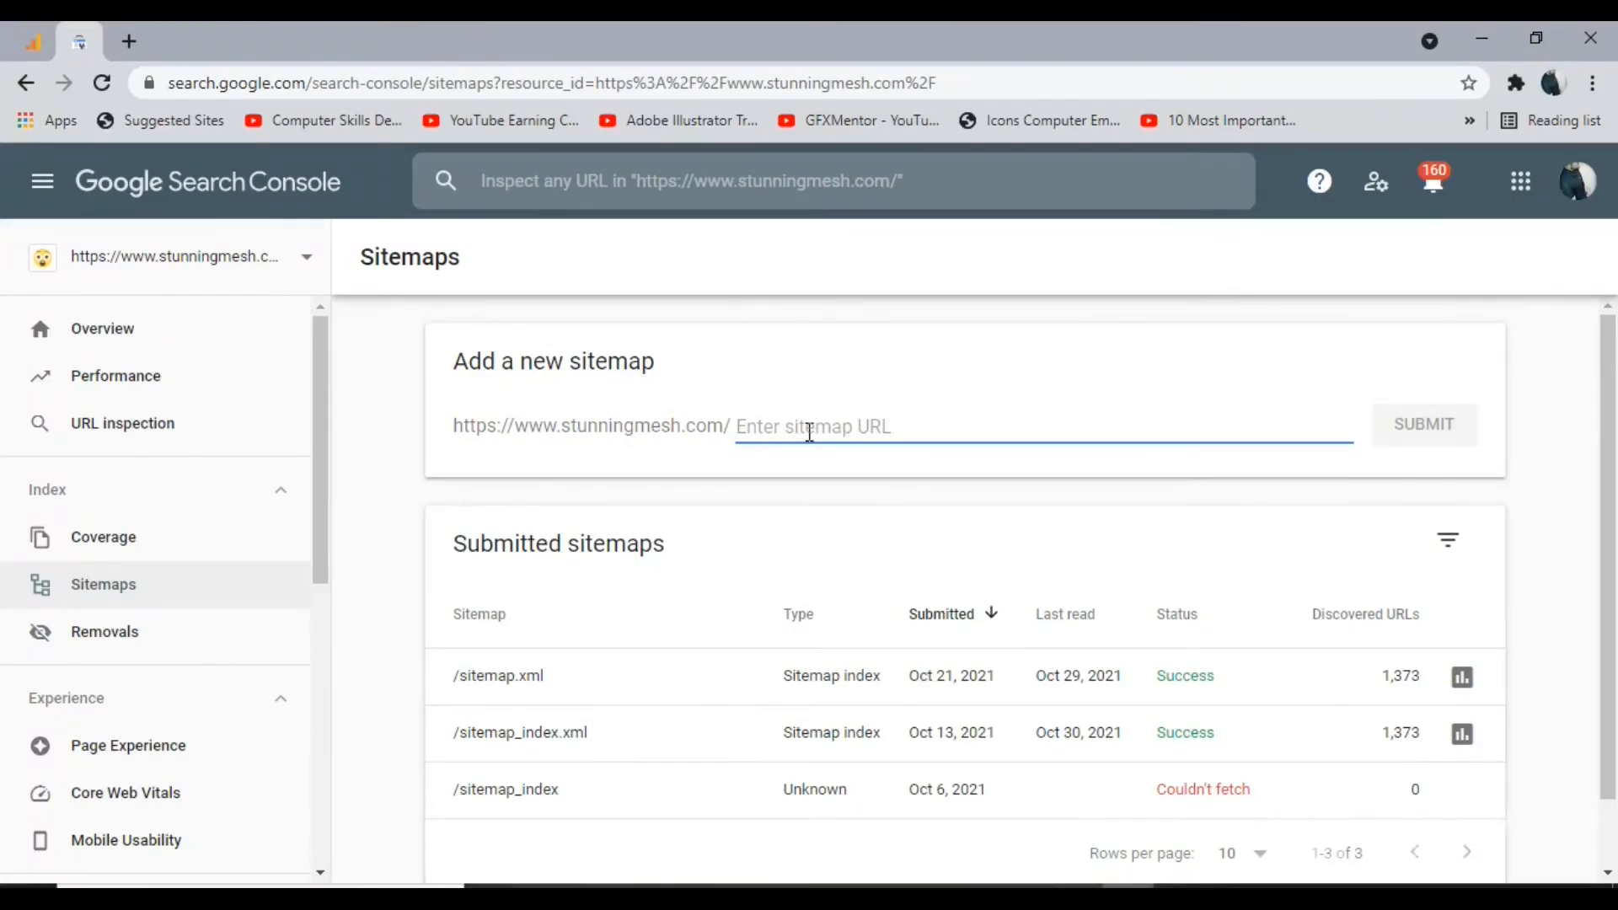
type("sitemap")
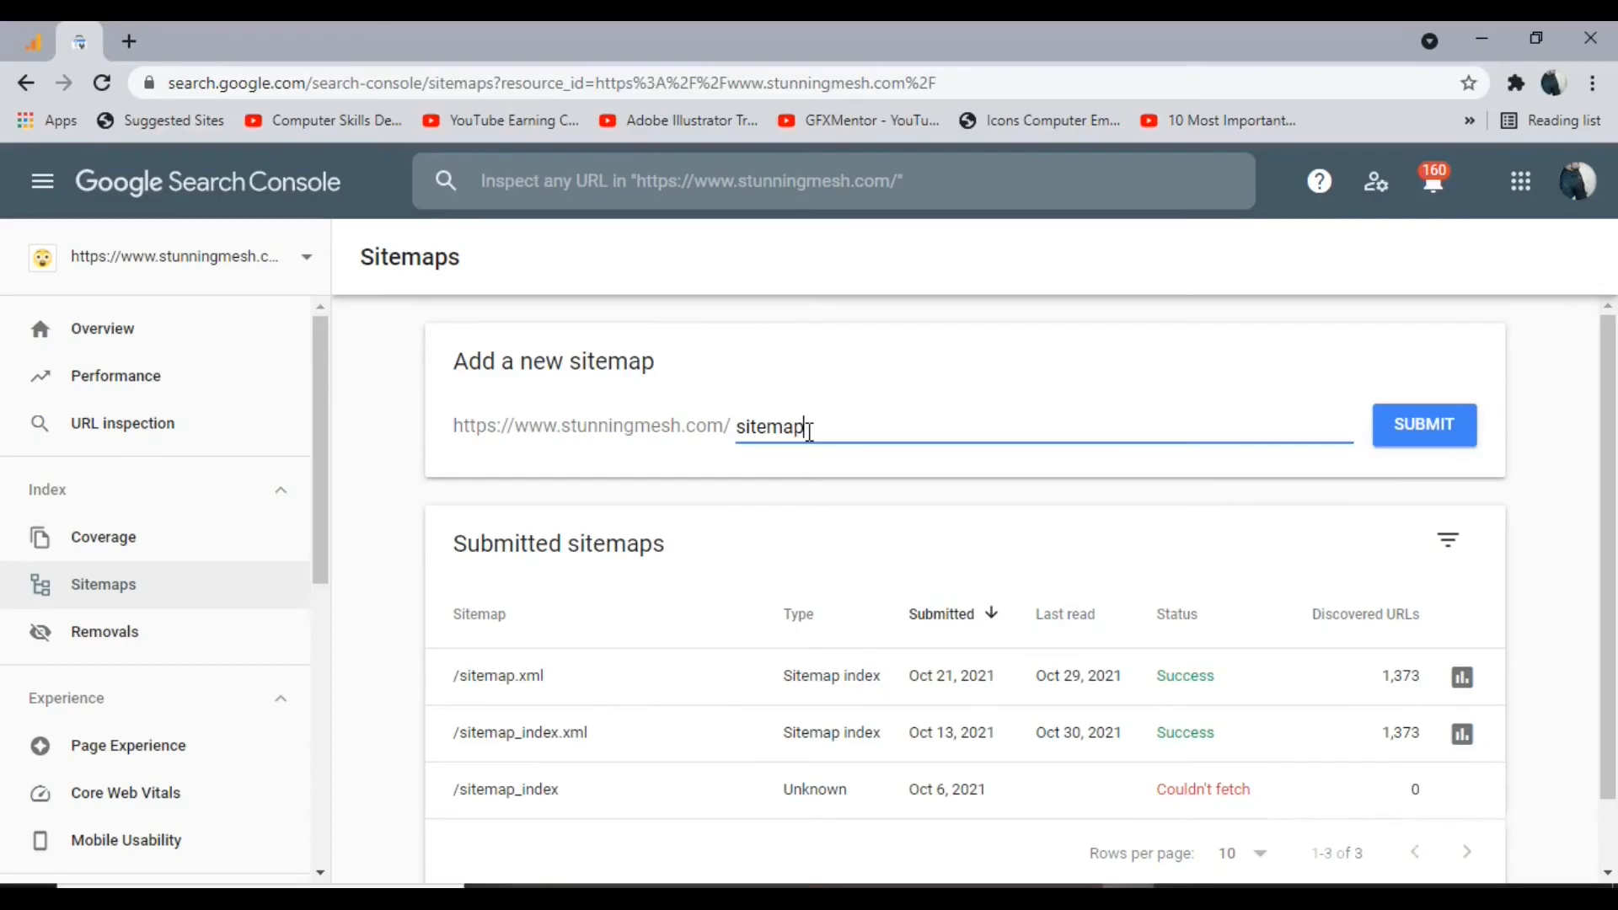
type(".xml")
left_click(1405, 437)
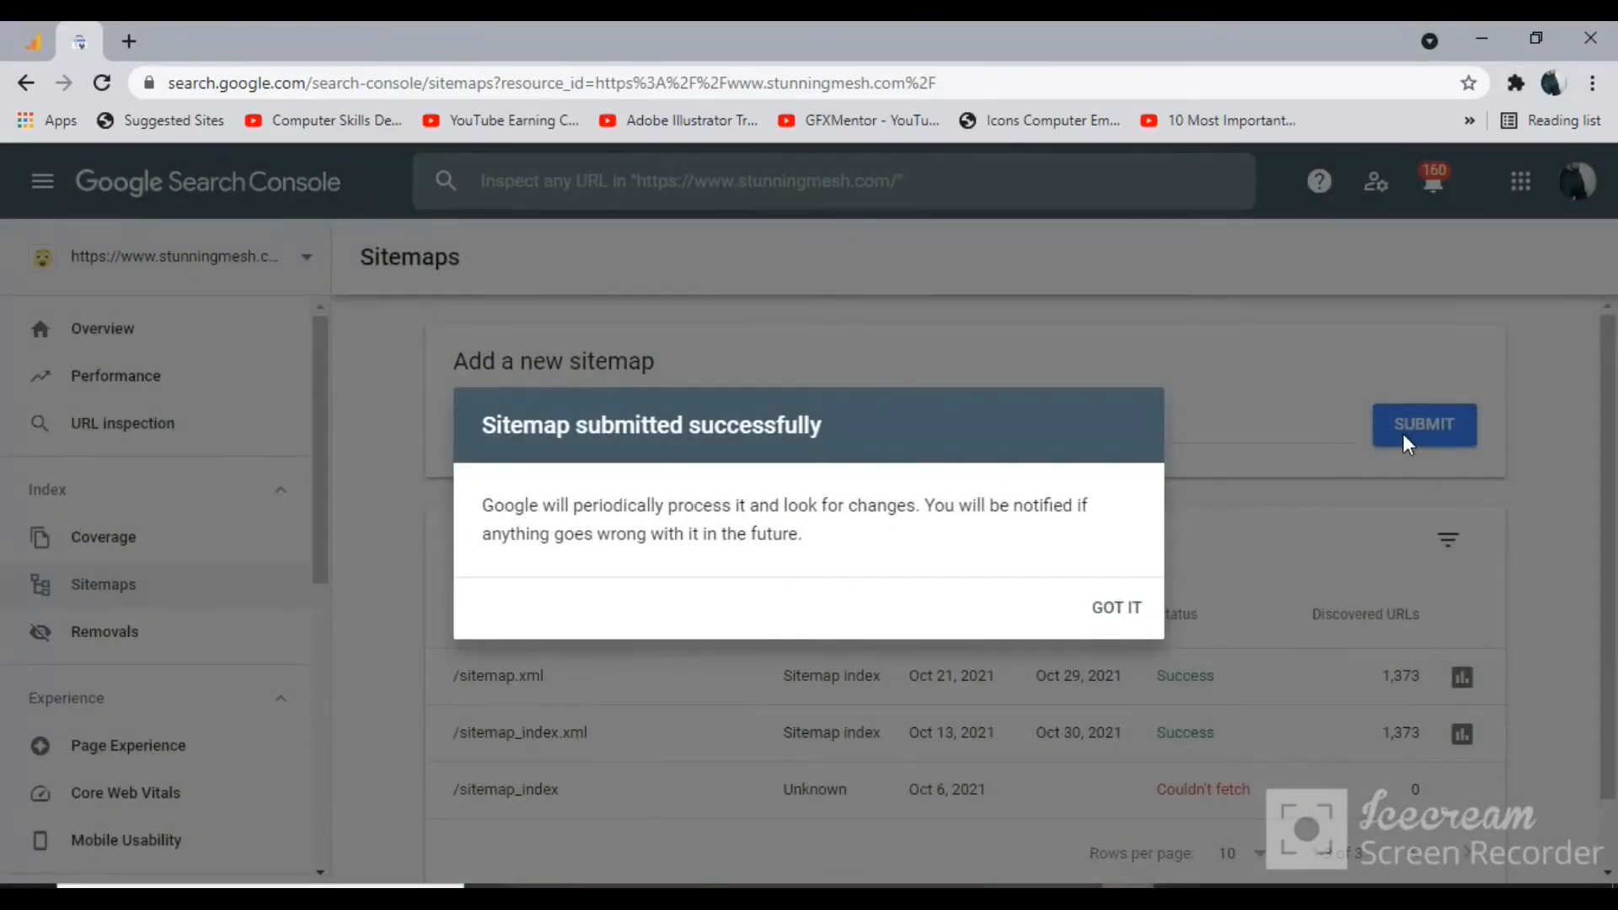
left_click(1118, 610)
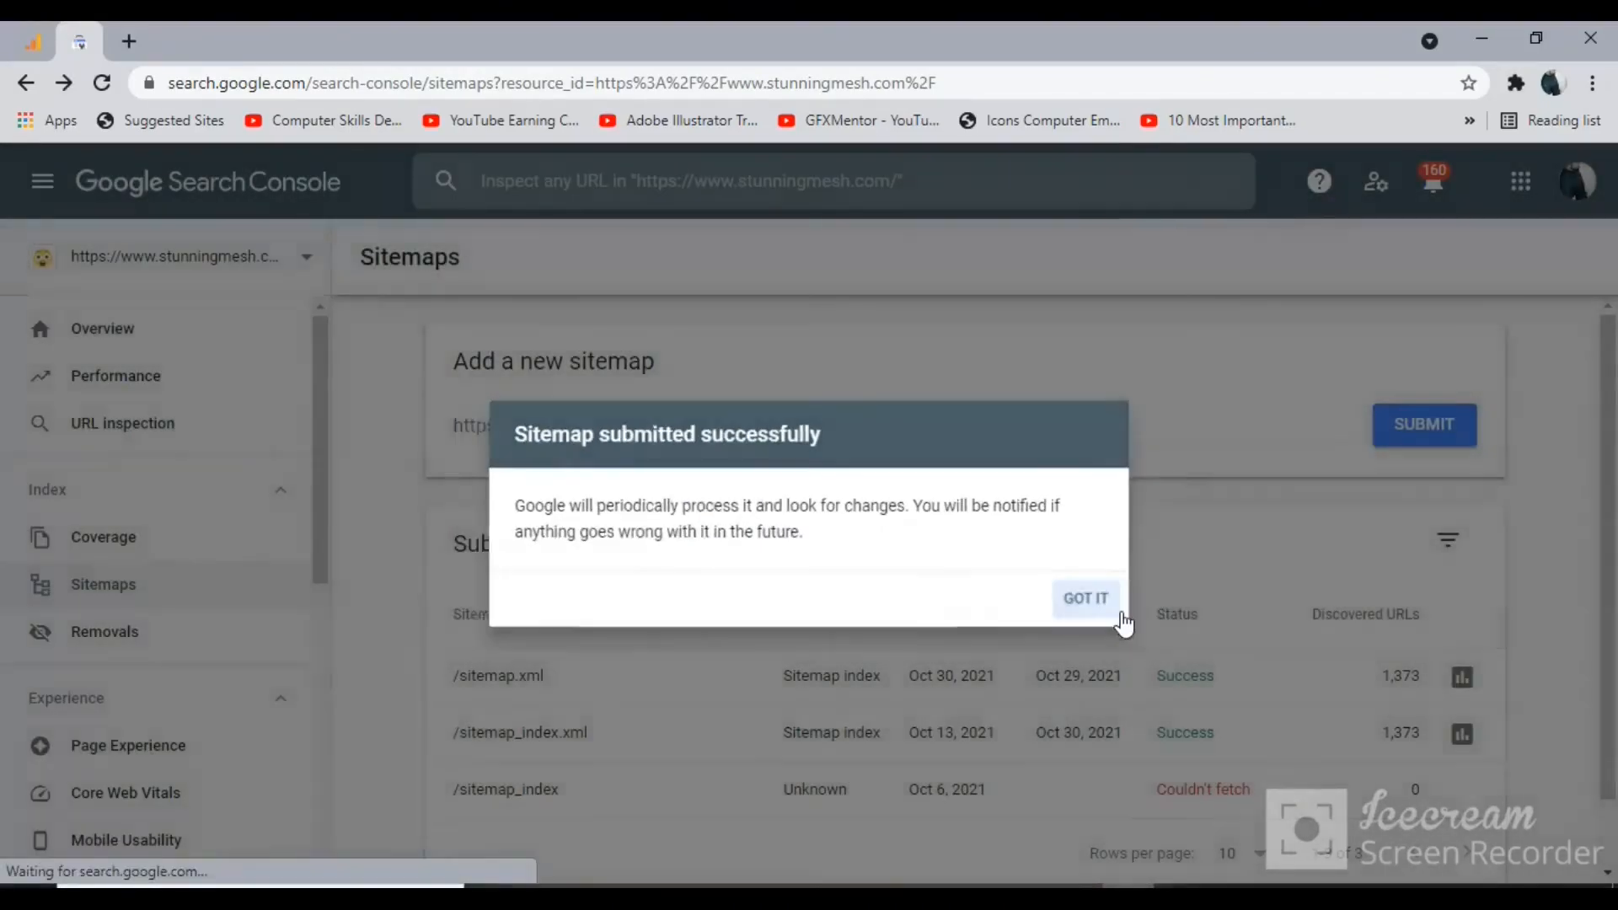